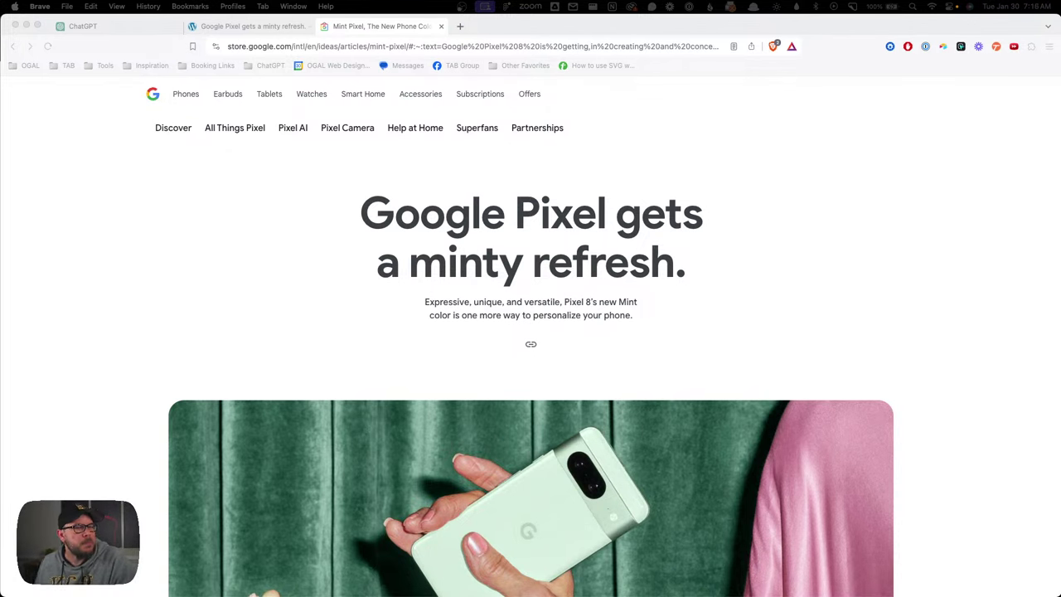
Step: Examine the Takeaways list beside the introduction of the Google Store Pixel 8 Mint article
key(ctrl+Up)
key(ctrl+Up)
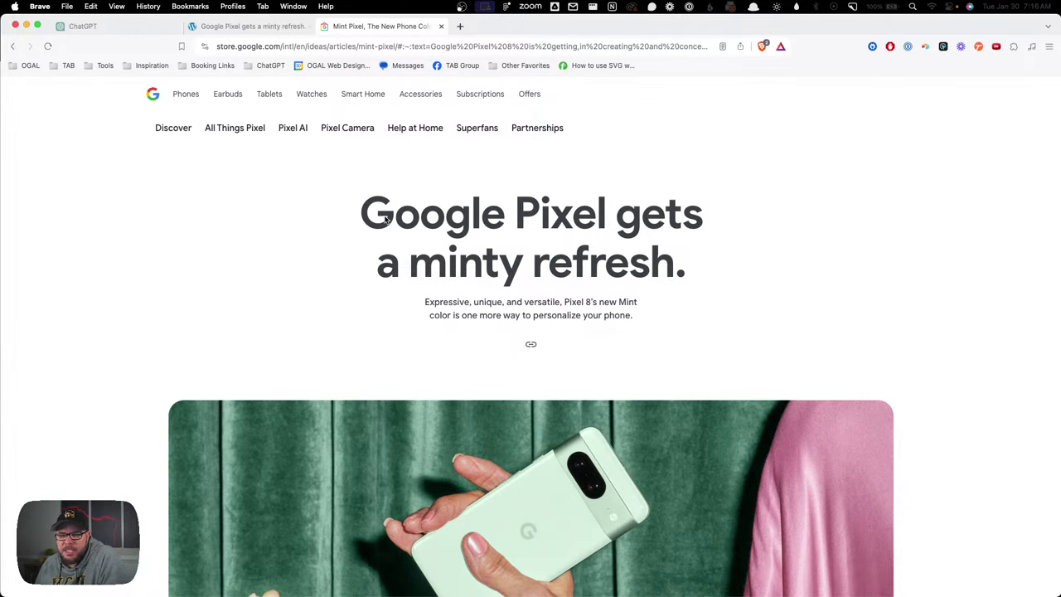
scroll(733, 271, down, 1)
scroll(733, 271, down, 10)
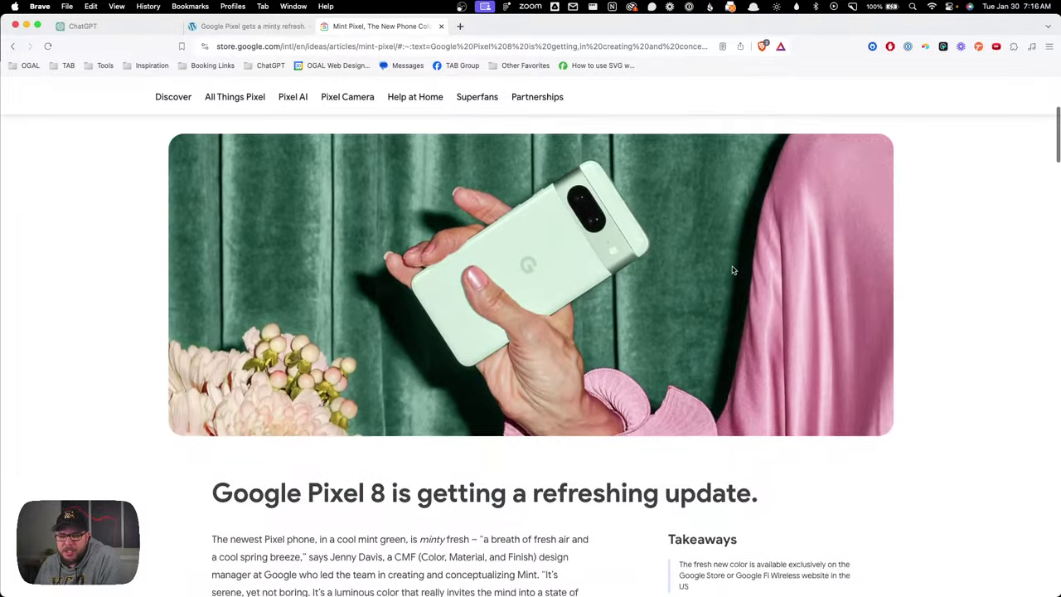
scroll(734, 266, down, 5)
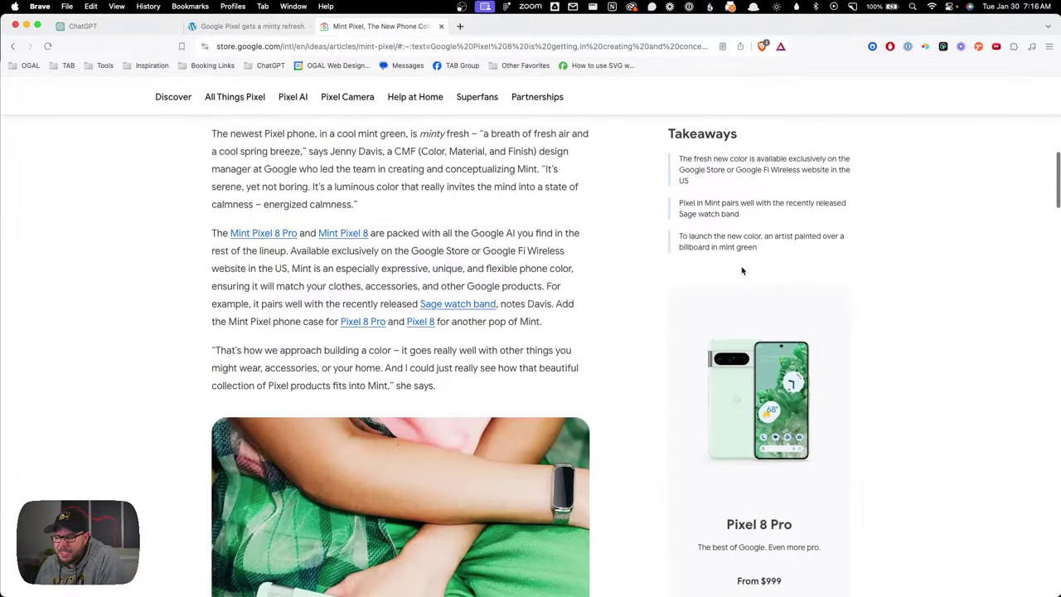
scroll(741, 270, up, 4)
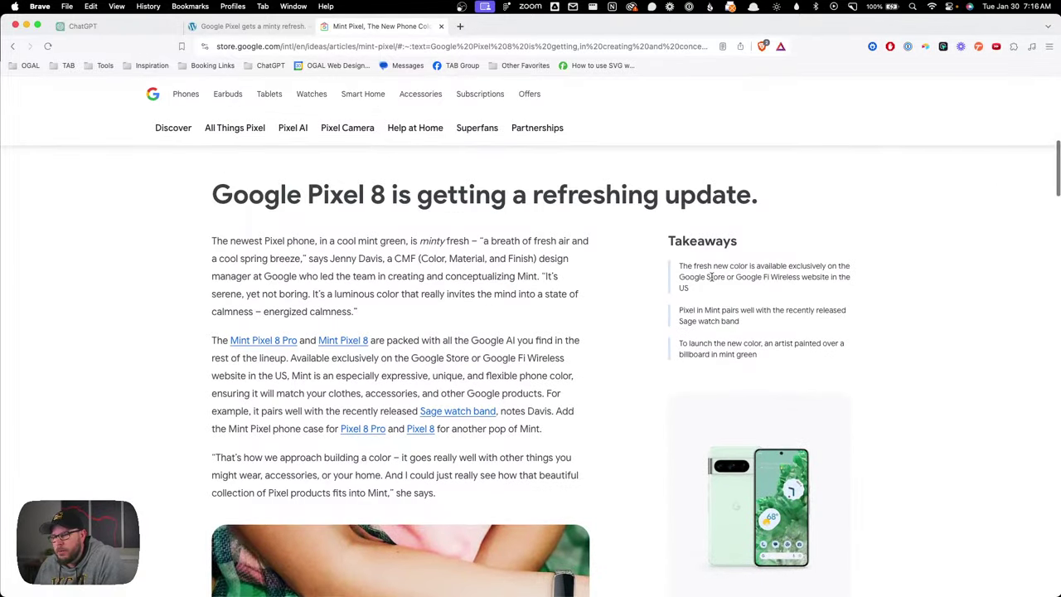
drag(657, 237, 797, 358)
click(798, 361)
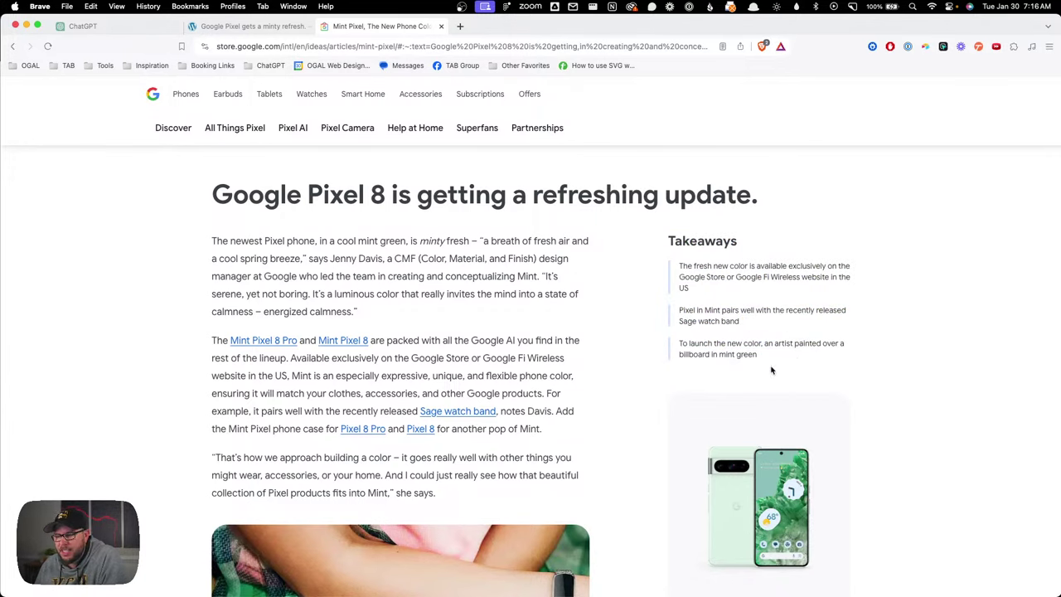
drag(782, 367, 680, 264)
click(668, 269)
scroll(572, 270, up, 3)
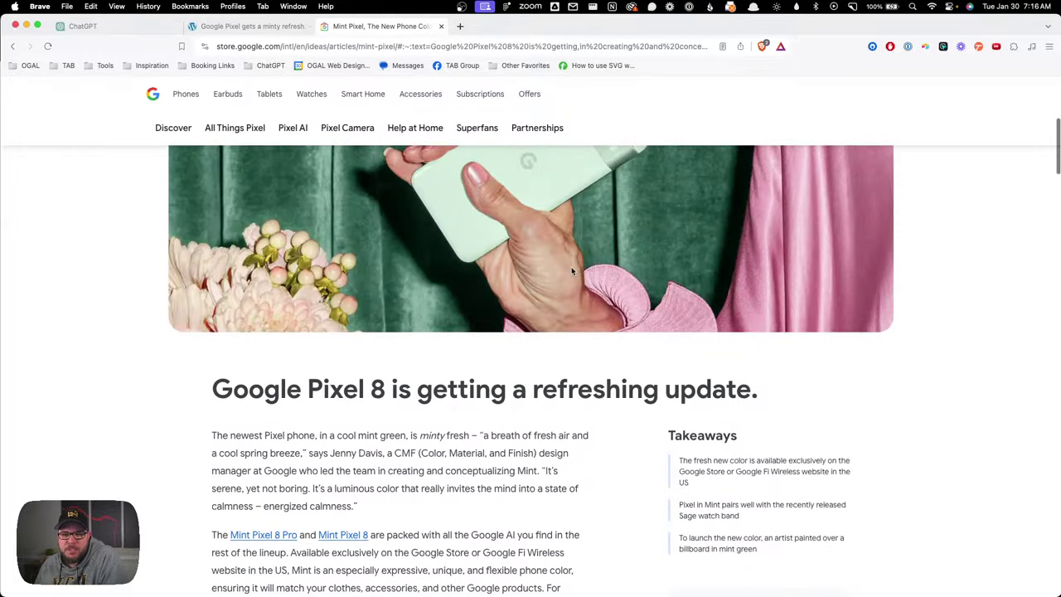
scroll(572, 269, down, 2)
scroll(572, 270, down, 1)
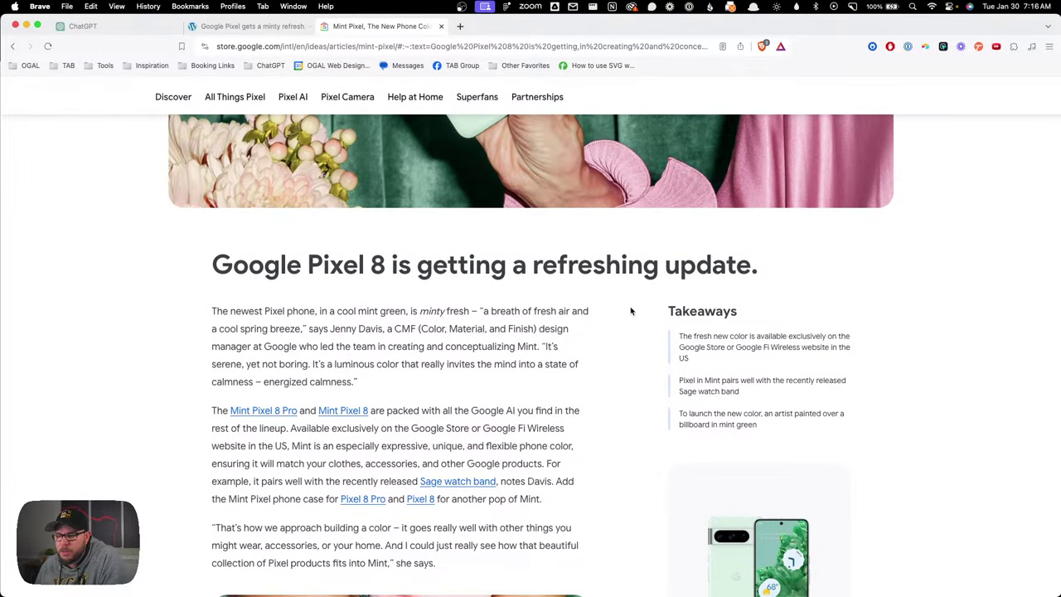
drag(678, 335, 788, 435)
click(802, 440)
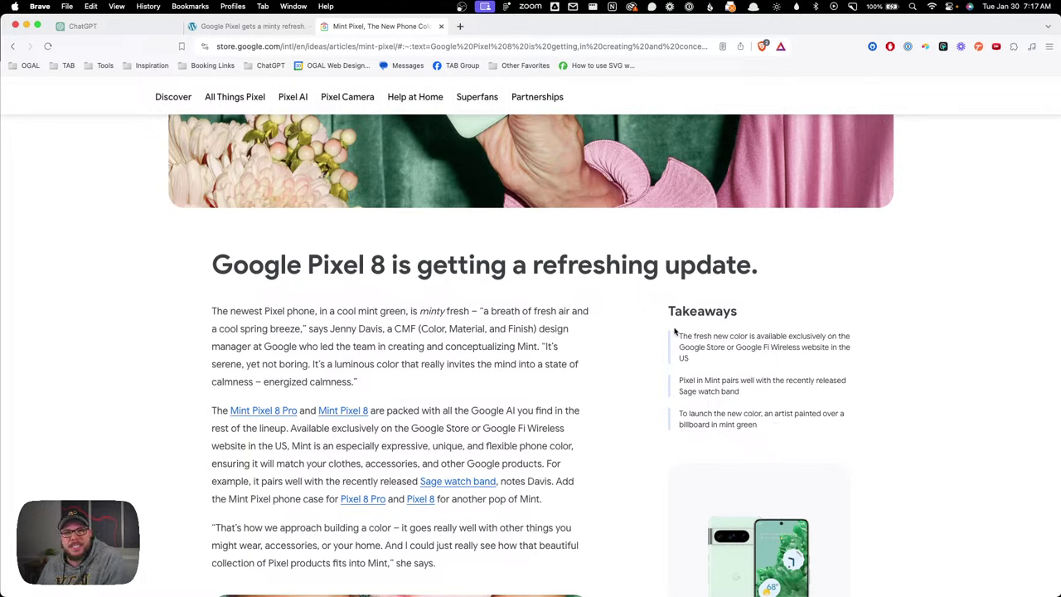
Step: Inspect the first Takeaways item's markup in the developer tools with the responsive preview widened to 1310 pixels, and close the tools
right_click(594, 347)
click(607, 319)
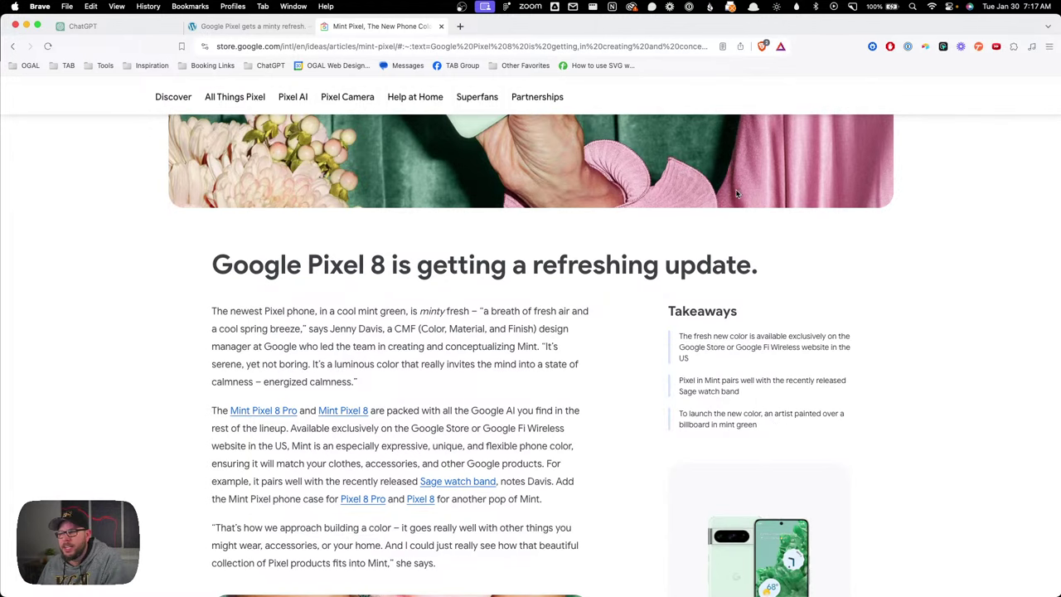
right_click(664, 289)
click(700, 473)
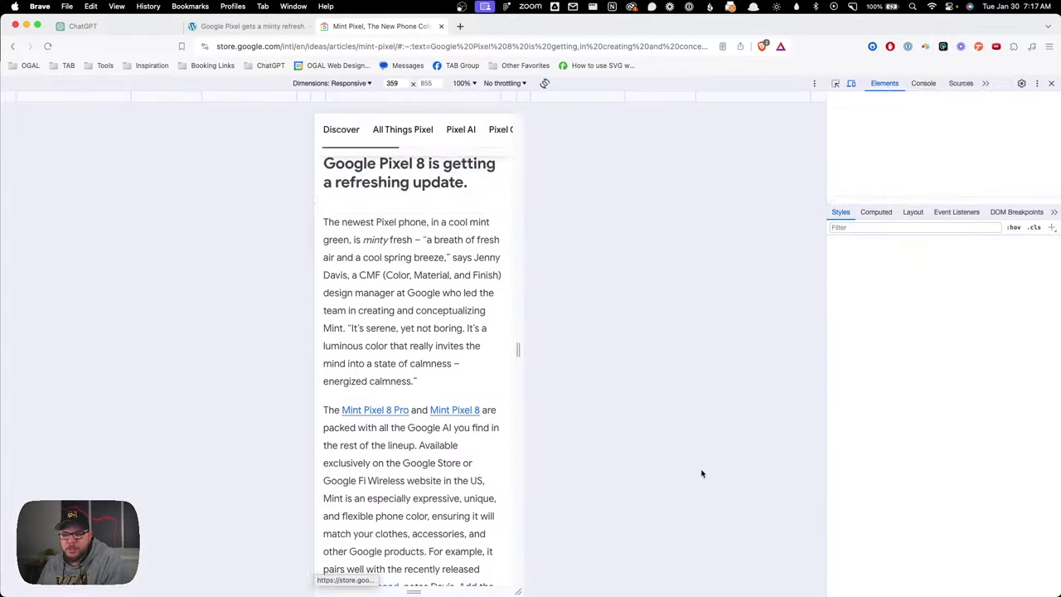
drag(518, 349, 788, 343)
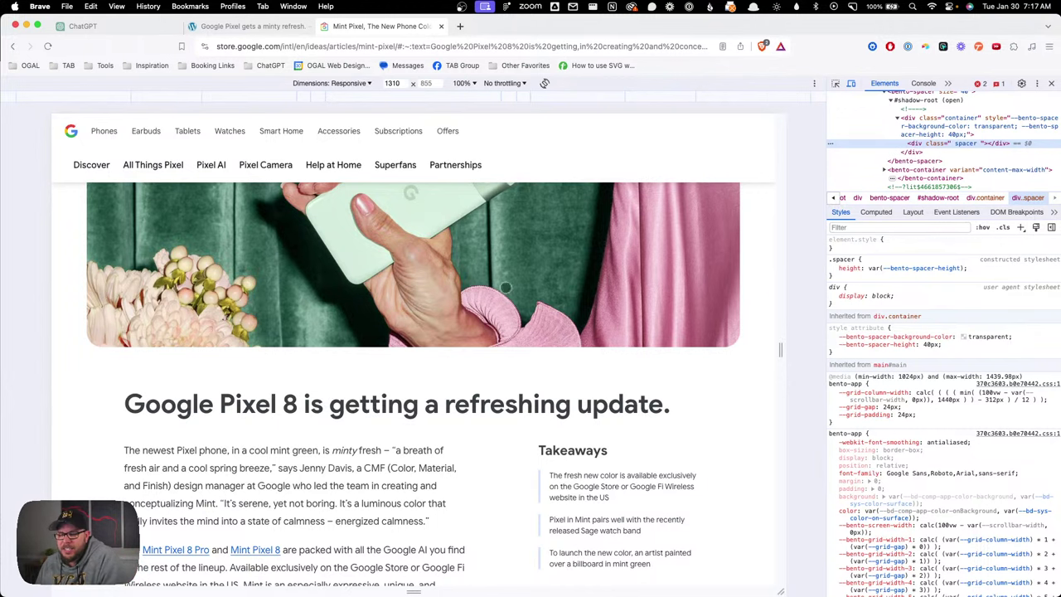
click(836, 83)
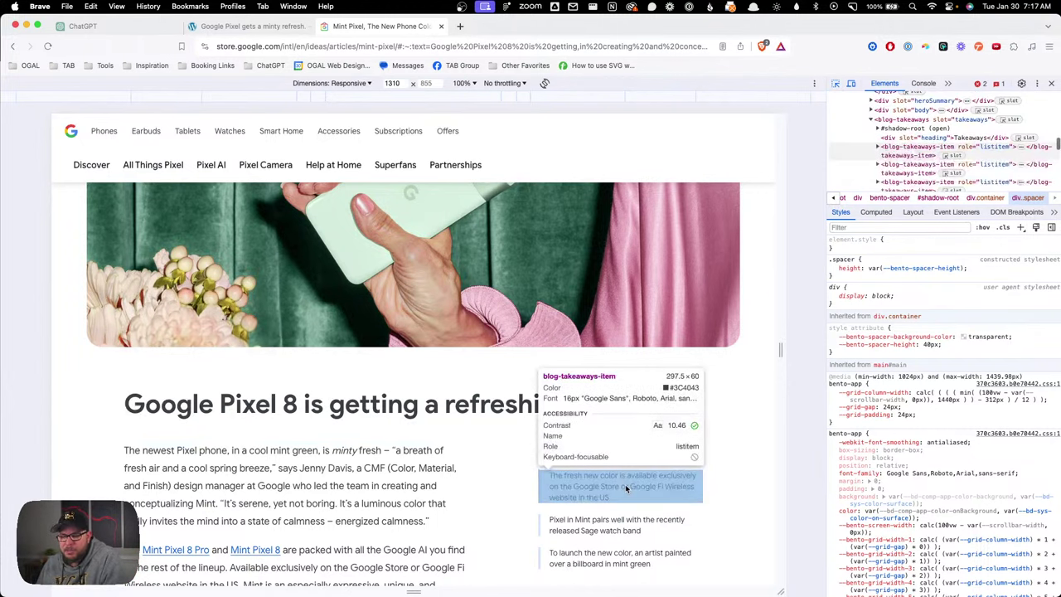
click(625, 487)
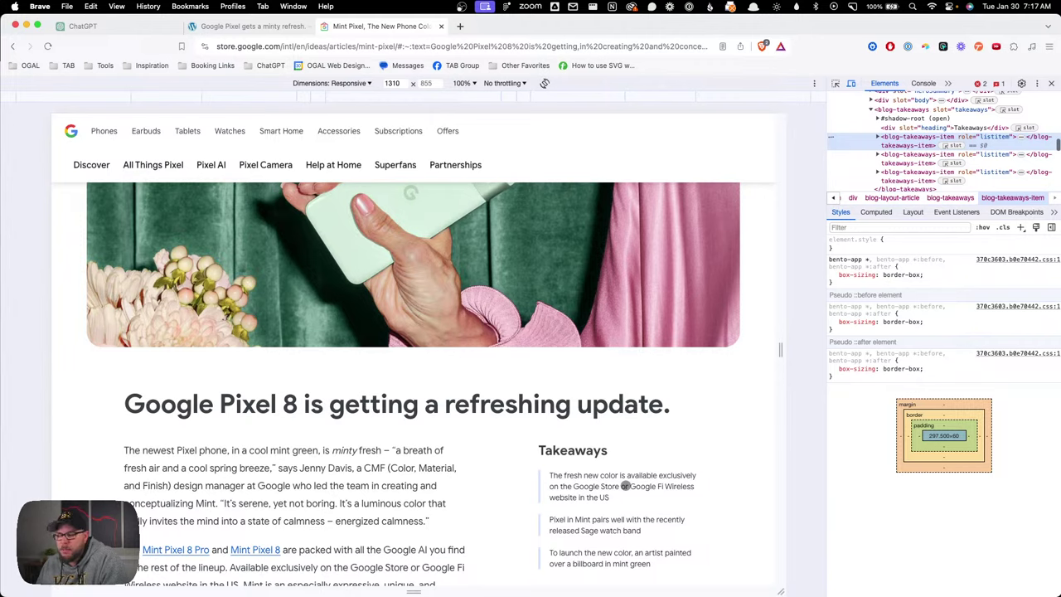
scroll(626, 486, down, 1)
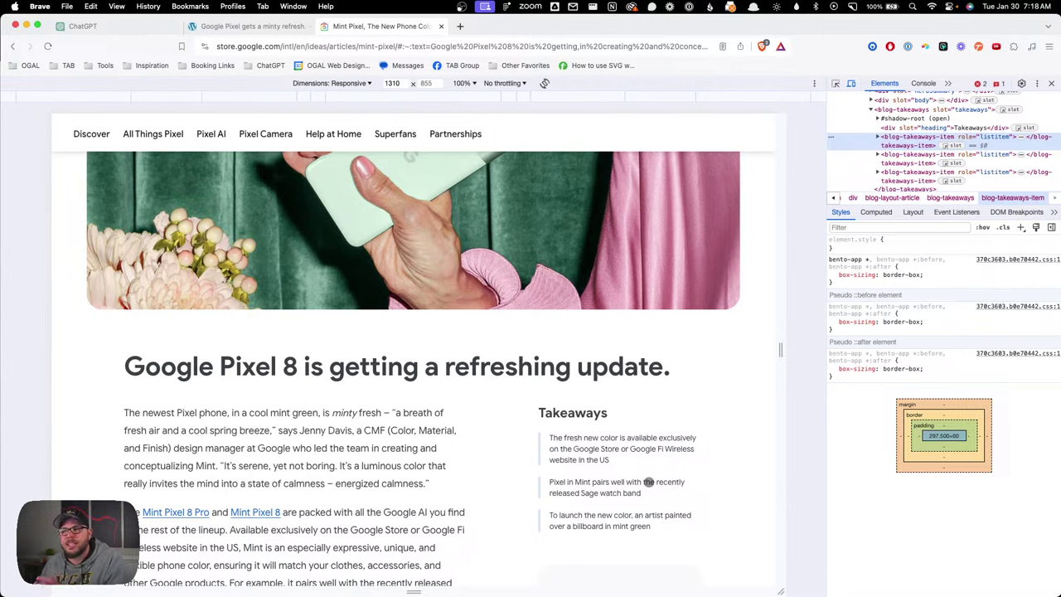
key(super+alt+i)
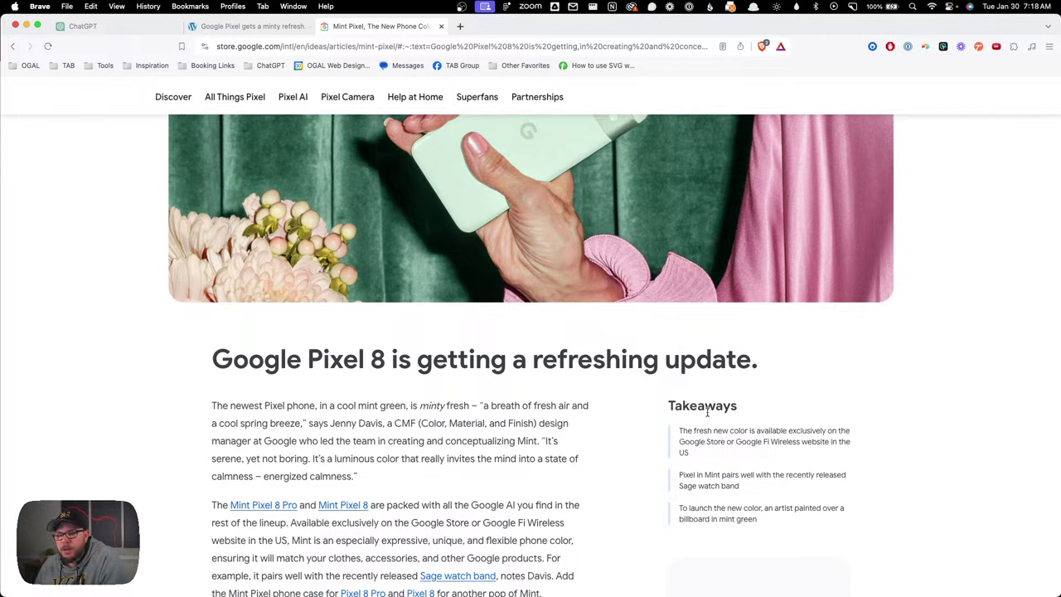
Step: Reload the WordPress copy of the Pixel article and review its layout, including the Takeaways heading in the sidebar
click(252, 26)
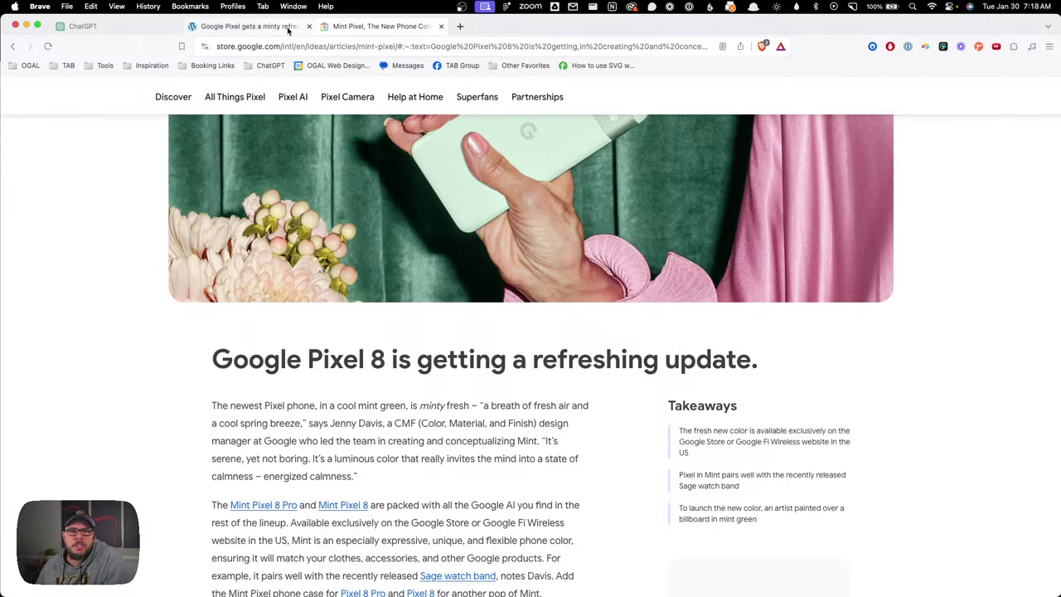
key(super+r)
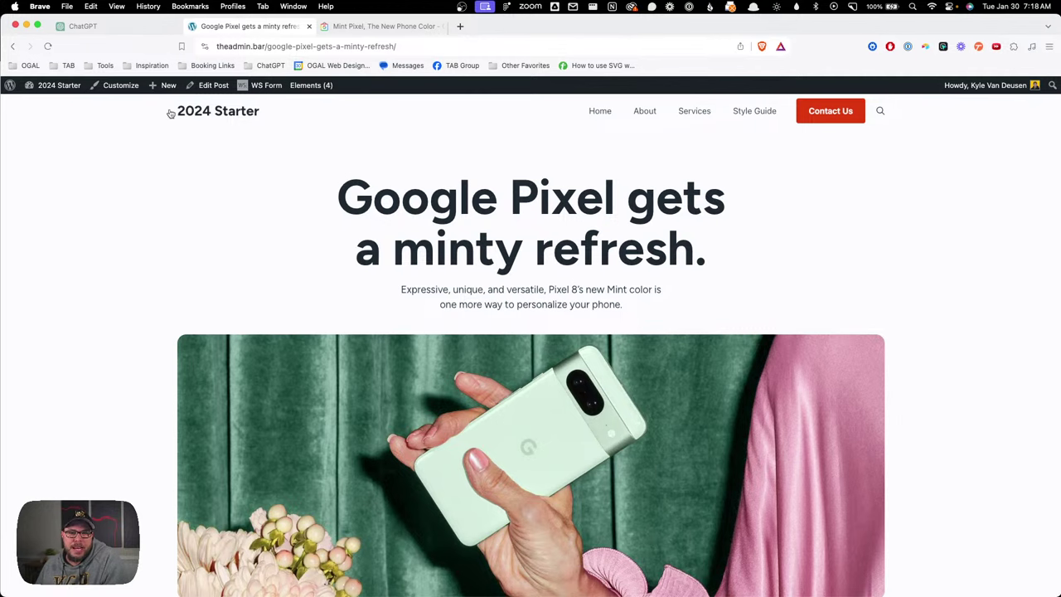
drag(170, 112, 333, 113)
click(335, 114)
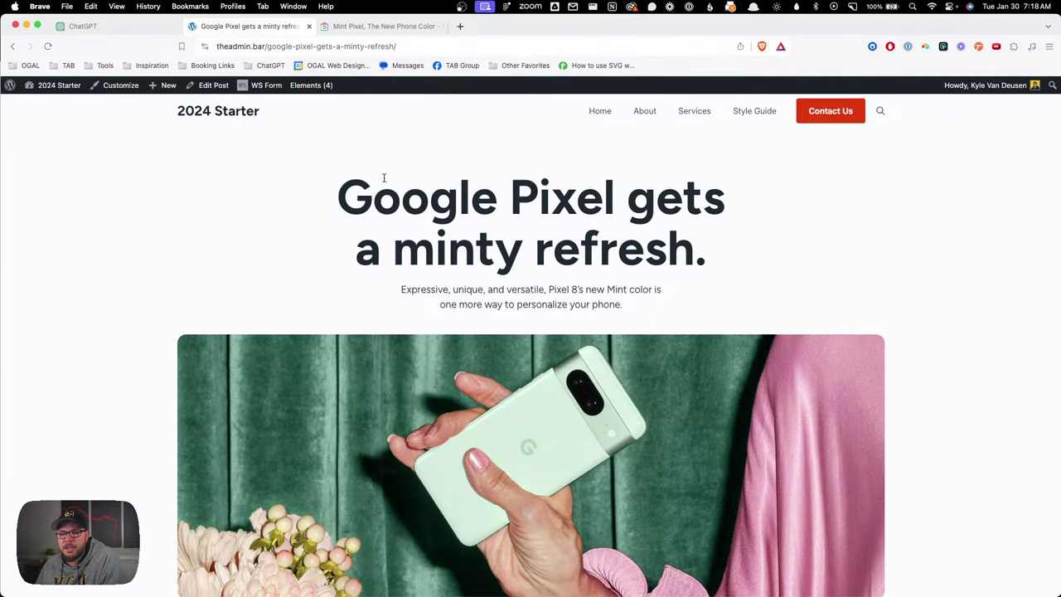
scroll(489, 205, down, 5)
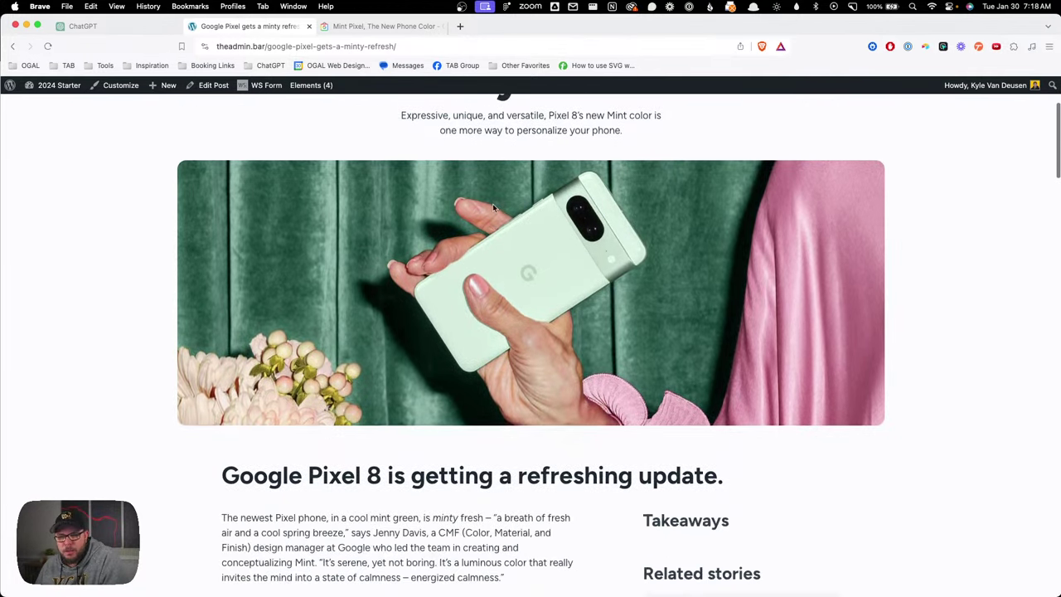
scroll(493, 207, down, 5)
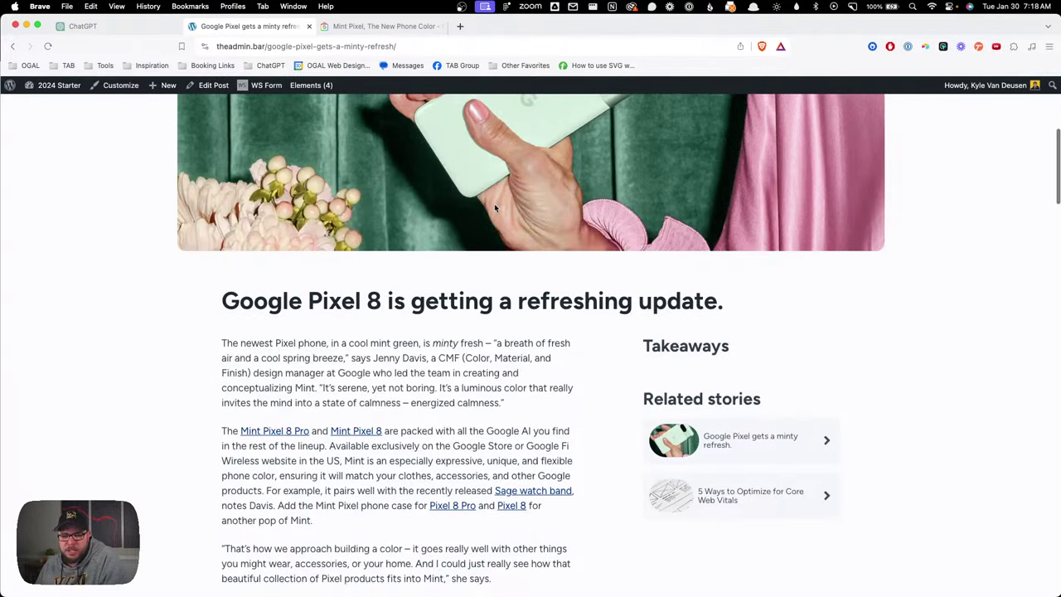
scroll(494, 208, down, 3)
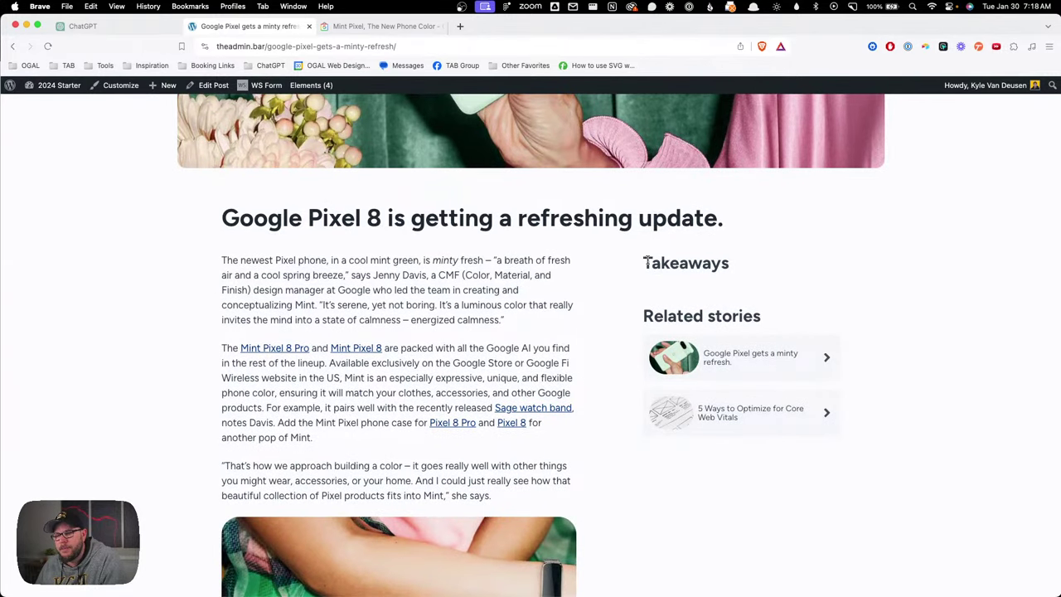
mouse_move(644, 262)
mouse_down()
mouse_move(739, 268)
mouse_move(661, 266)
mouse_up()
click(750, 268)
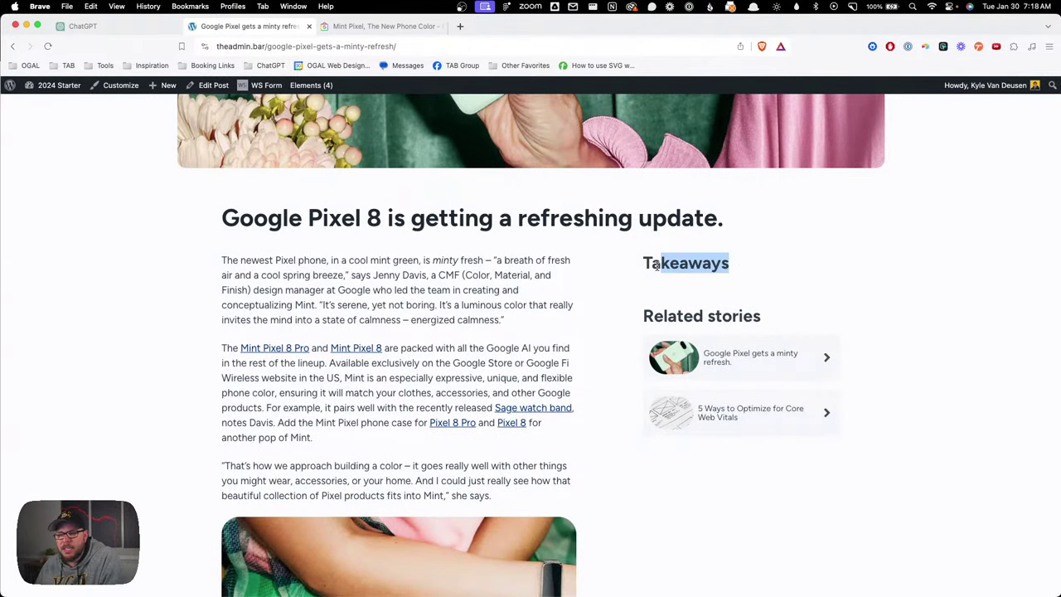
scroll(543, 328, down, 6)
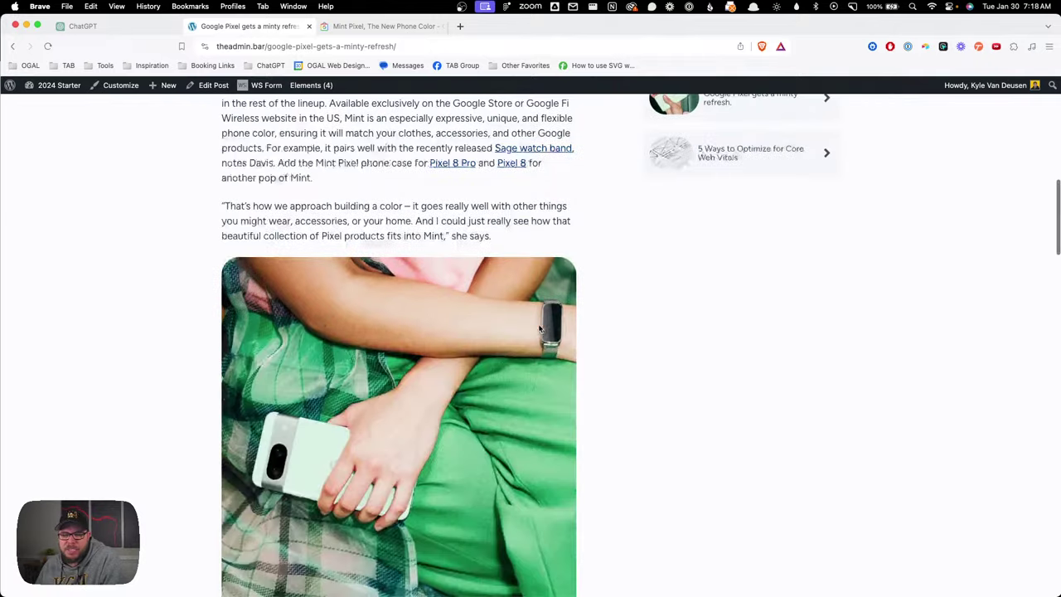
scroll(547, 332, up, 10)
scroll(553, 339, up, 3)
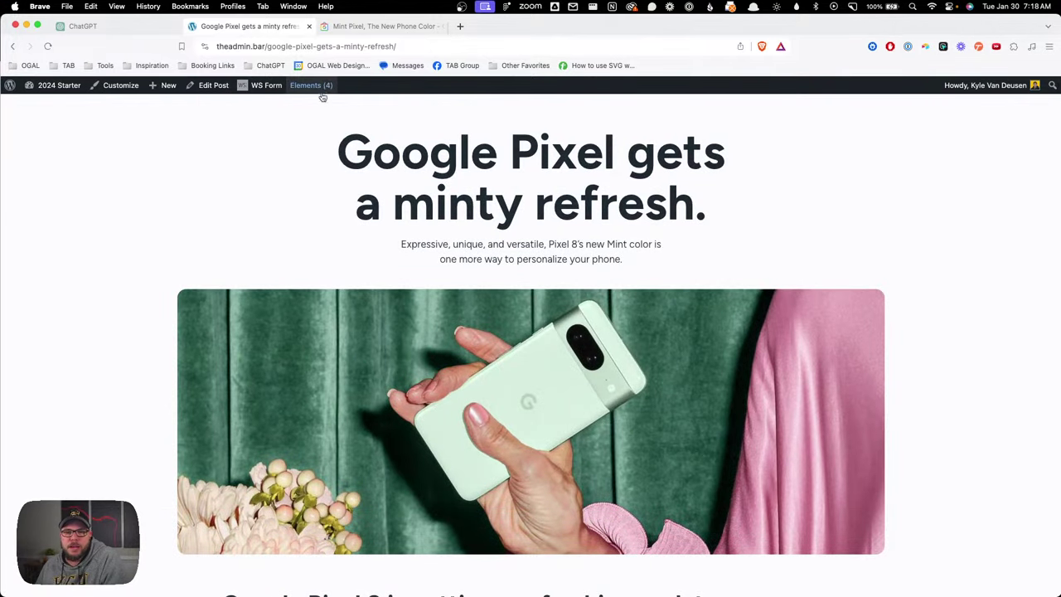
Step: Go to the WordPress dashboard and open the ACF field group "Post" for editing
mouse_move(315, 87)
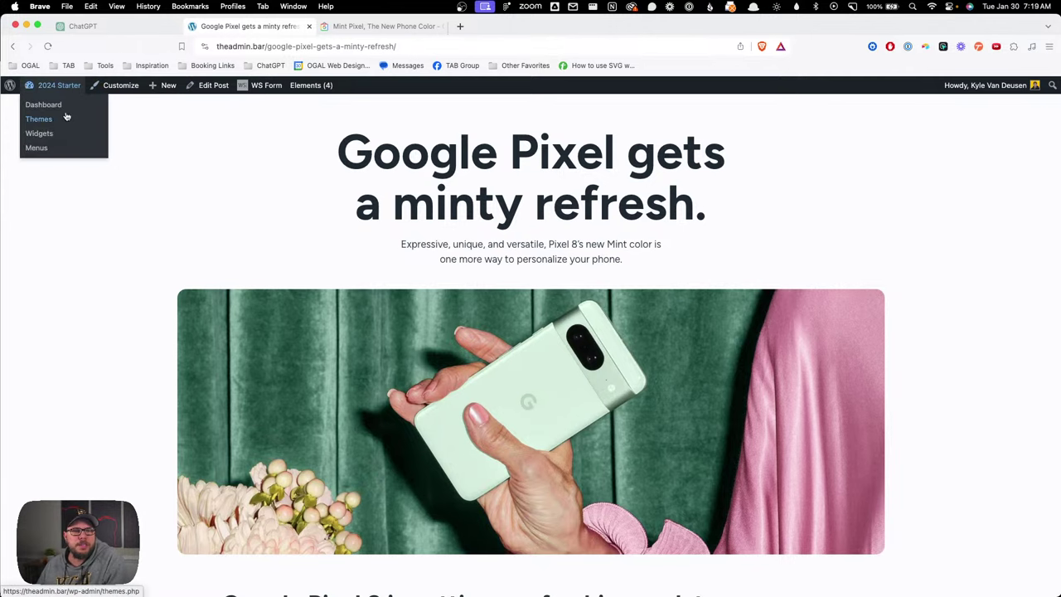
click(67, 116)
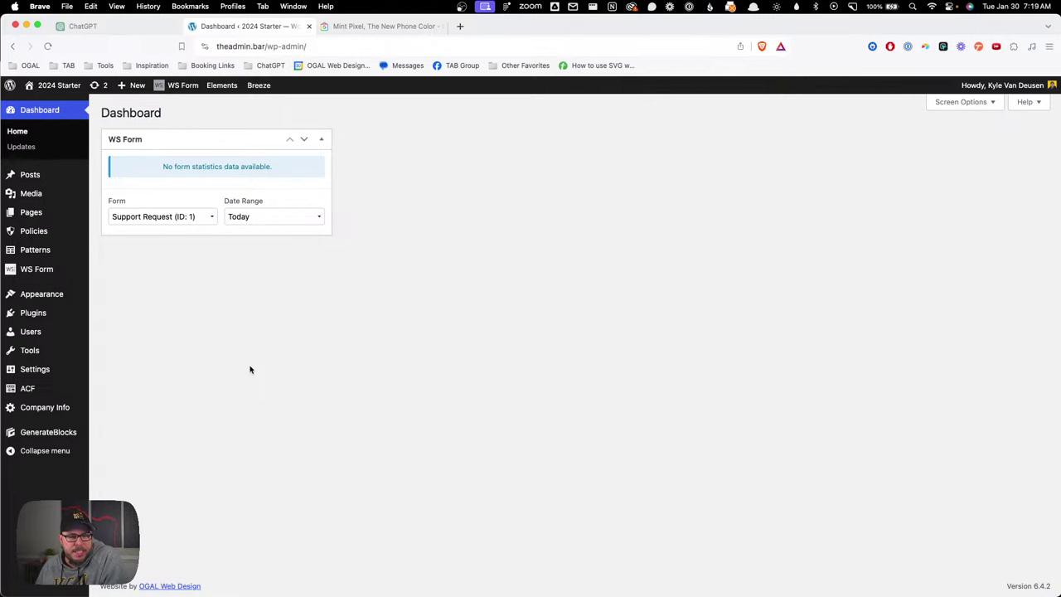
mouse_move(72, 395)
click(144, 395)
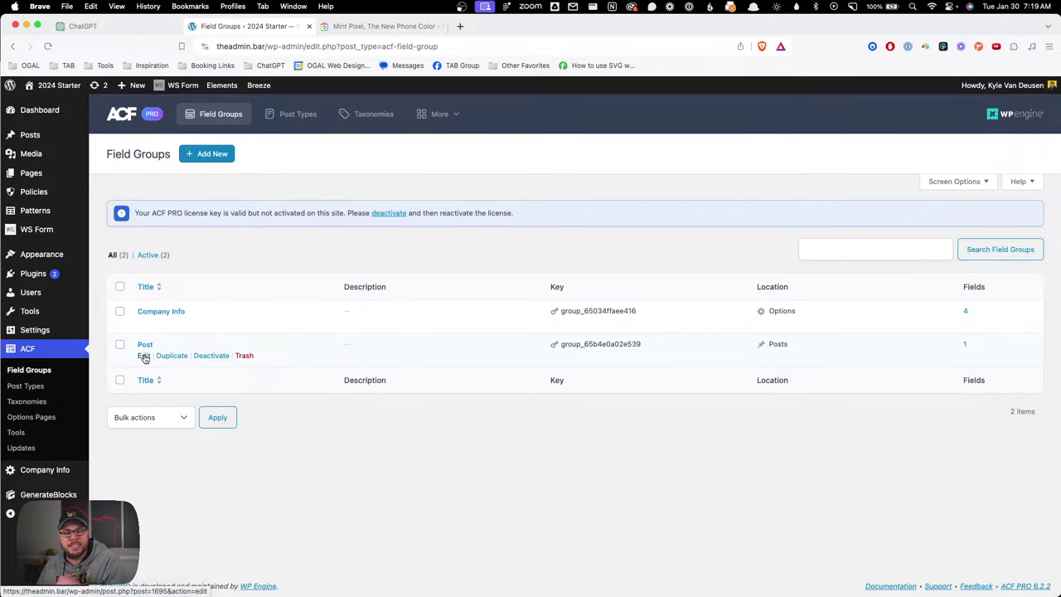
click(145, 355)
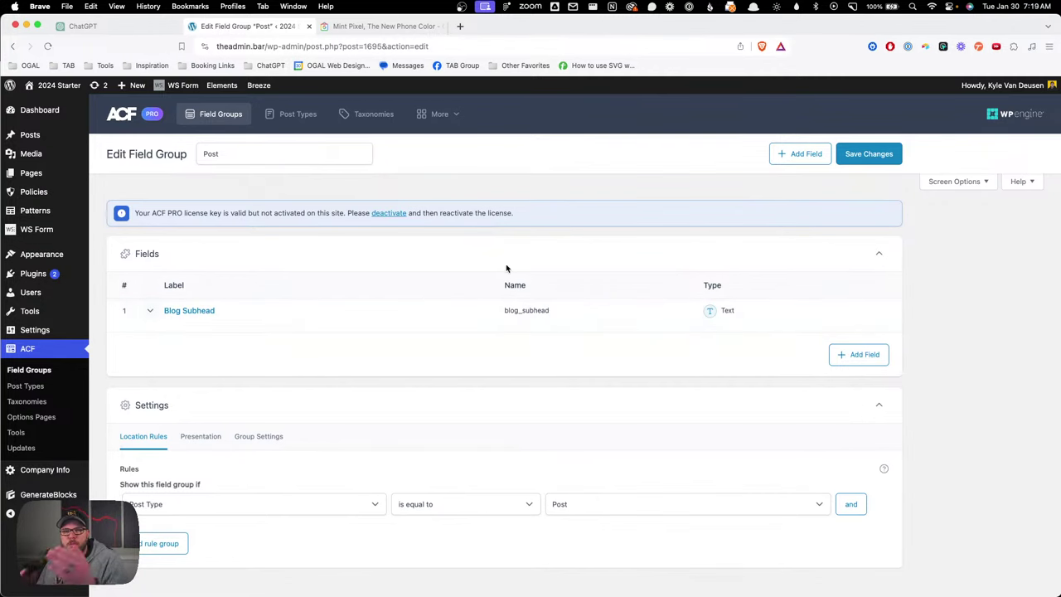
Step: Check the refreshing update heading and Takeaways list in the Google Store article, and return to the field group's fields
click(369, 26)
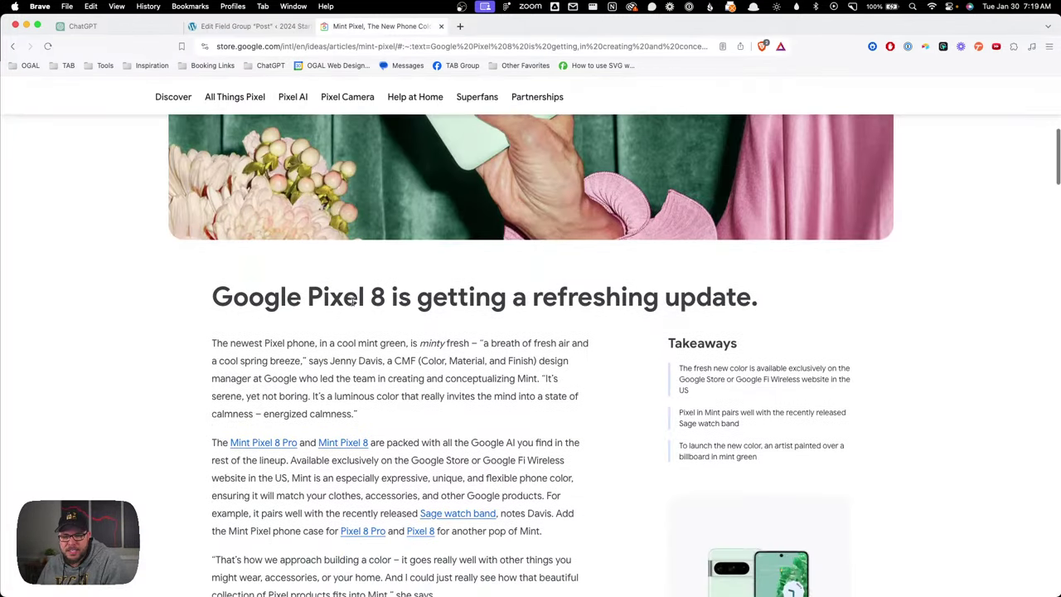
drag(212, 303, 796, 303)
scroll(765, 296, up, 3)
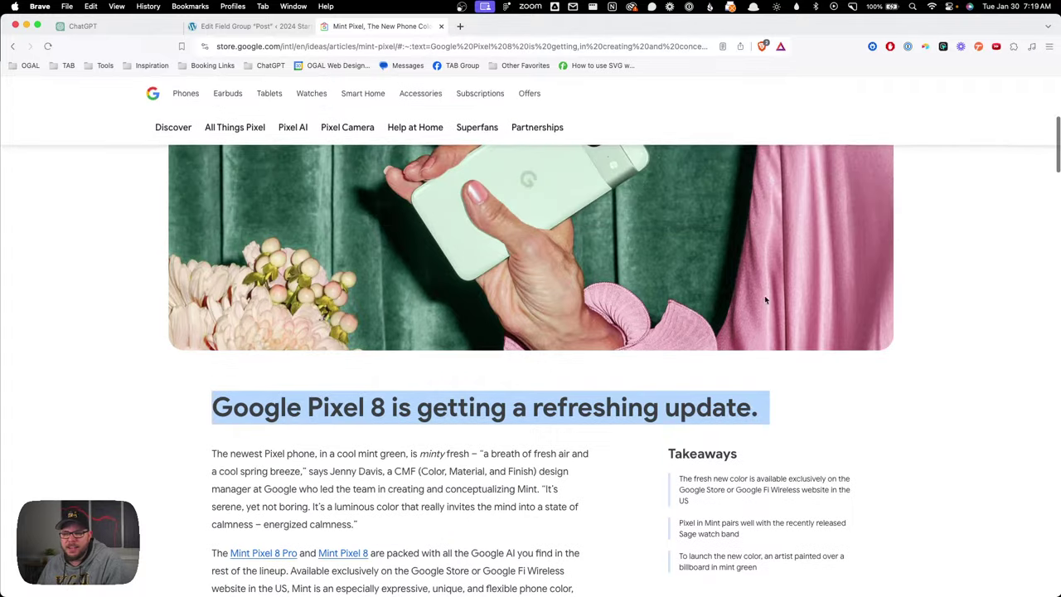
scroll(789, 319, down, 2)
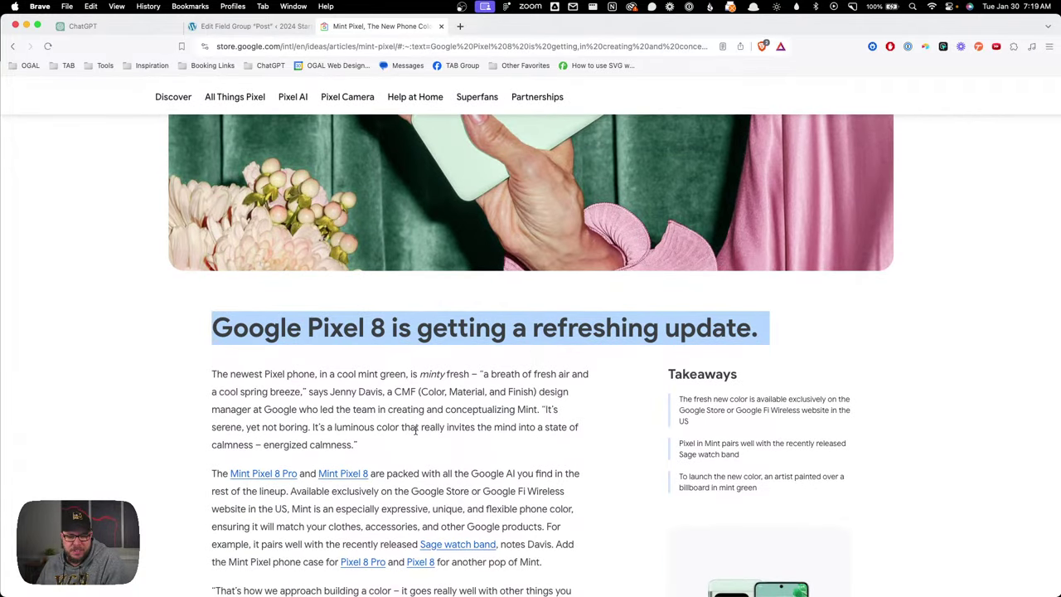
click(253, 25)
click(384, 256)
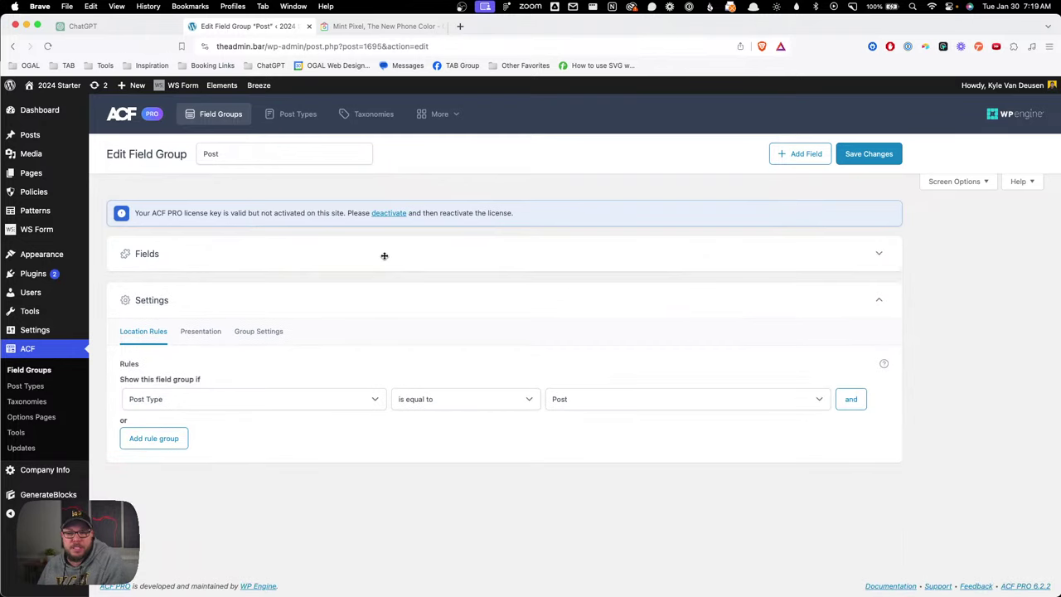
click(384, 255)
Step: Add a new field below Blog Subhead in the Post field group and set its type to WYSIWYG Editor
click(862, 354)
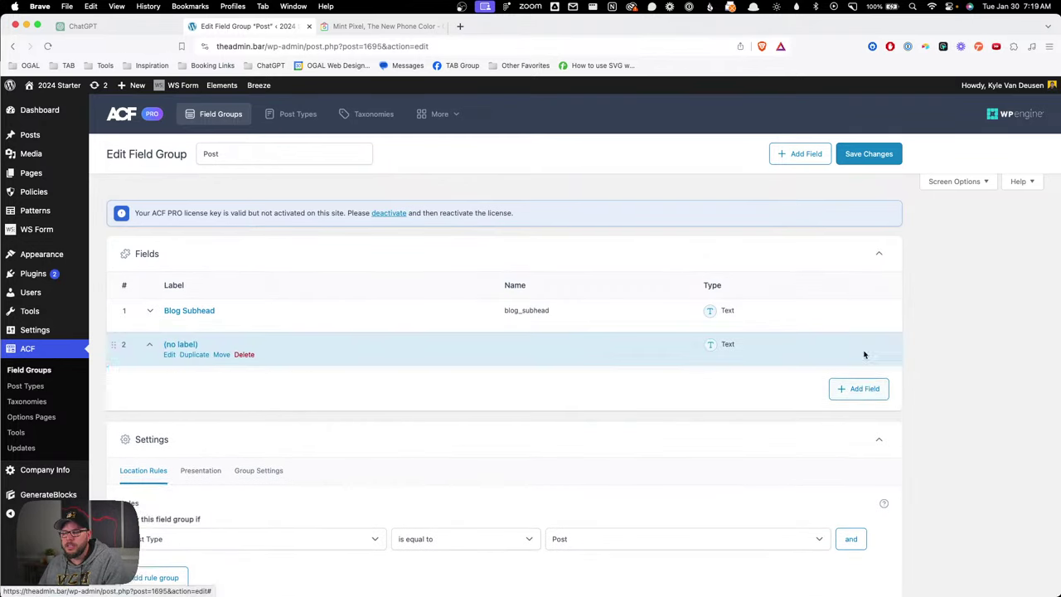
scroll(310, 428, down, 3)
click(276, 302)
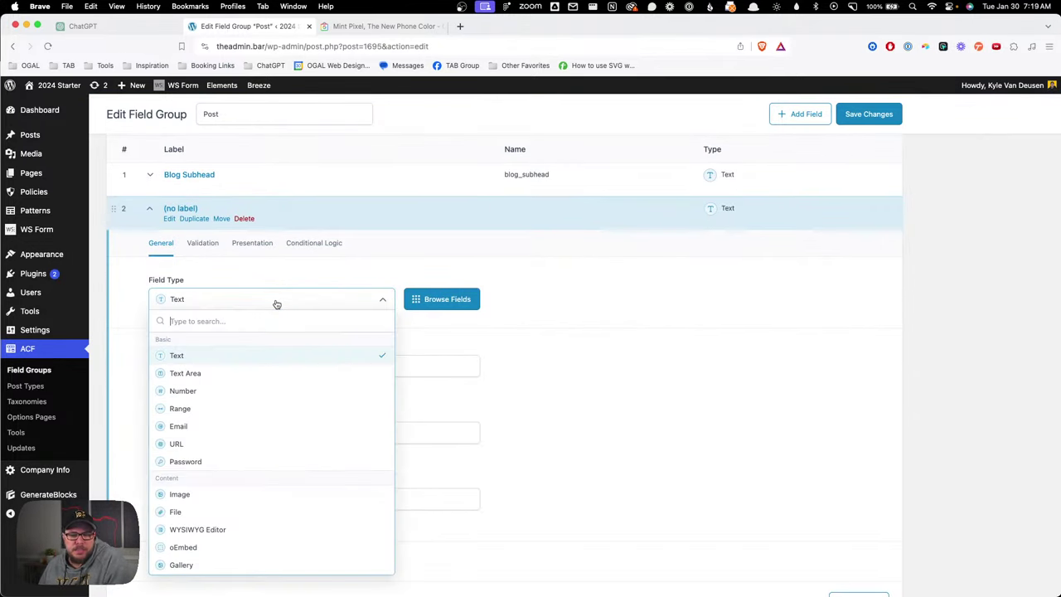
click(235, 532)
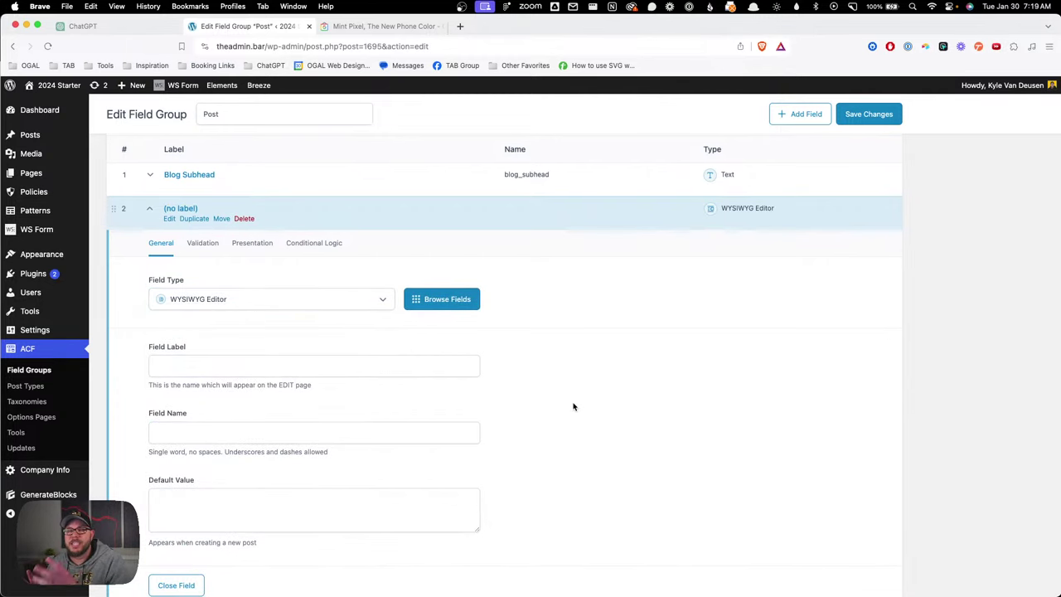
Step: Label the new WYSIWYG field Takeaways, with takeaways as its field name
scroll(597, 413, down, 1)
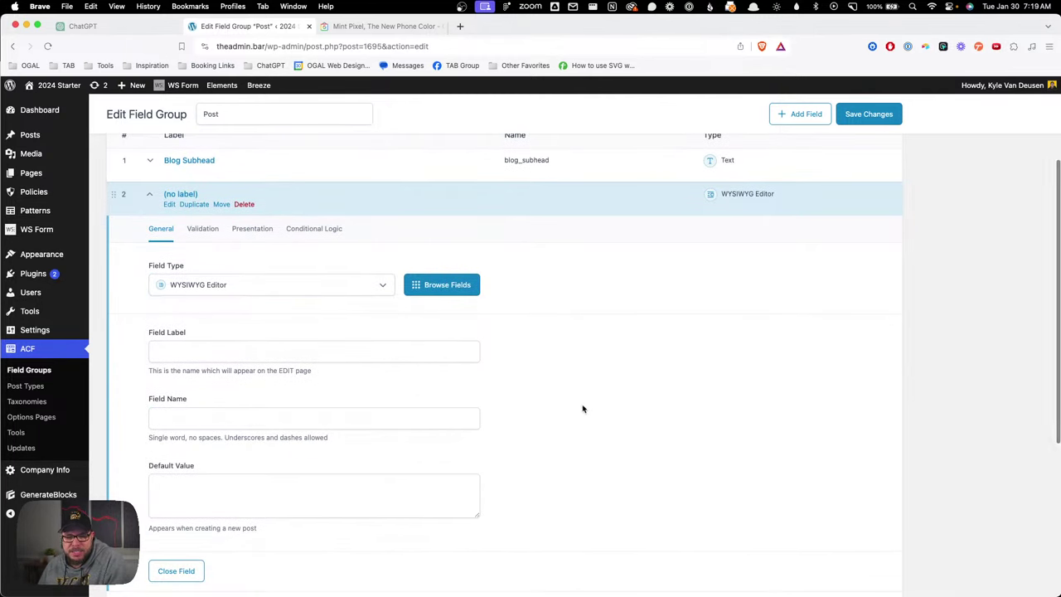
click(258, 353)
text(key)
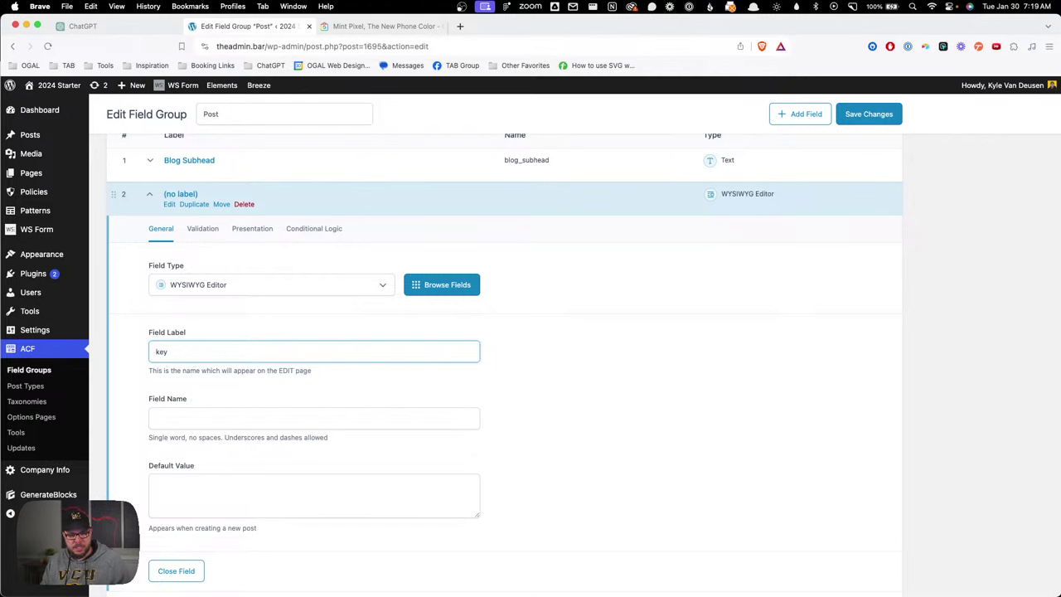
text(aways)
key(Tab)
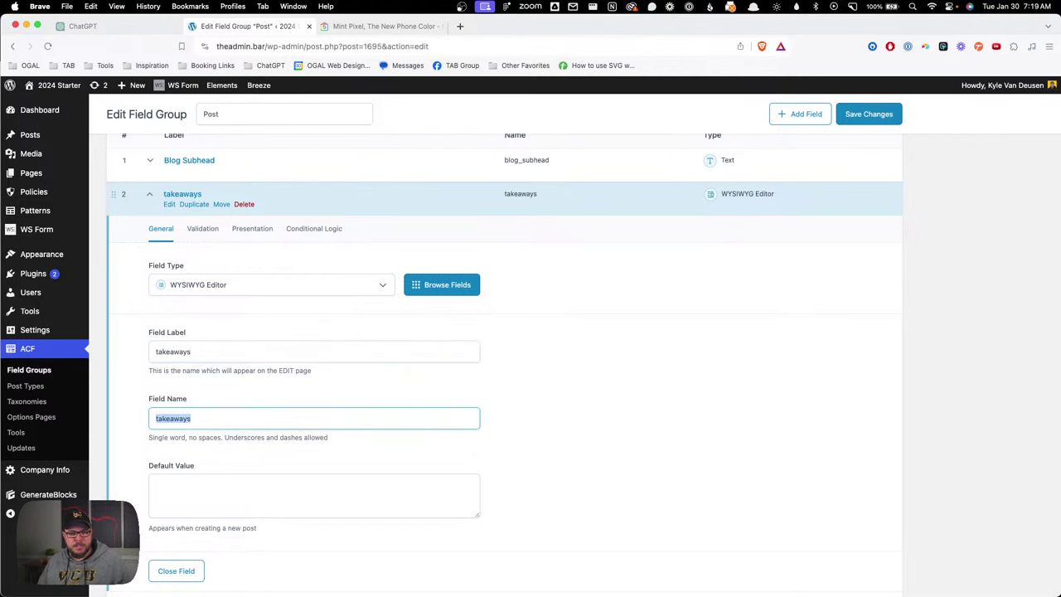
click(158, 352)
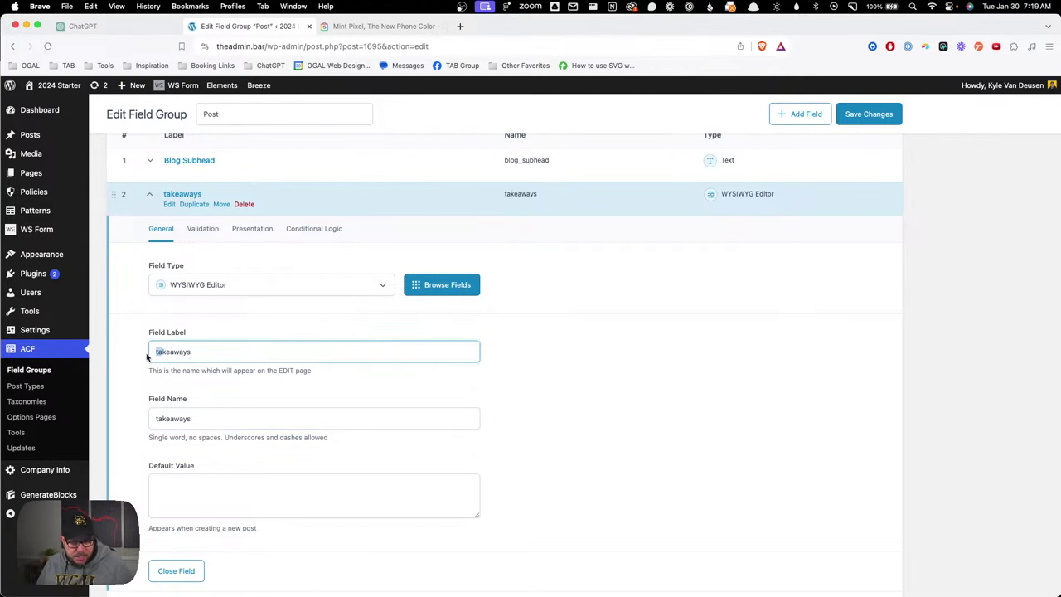
key(BackSpace)
text(T)
click(238, 385)
Step: In the Takeaways field's presentation settings, set the toolbar to Basic and turn off Show Media Upload Buttons
scroll(282, 395, down, 1)
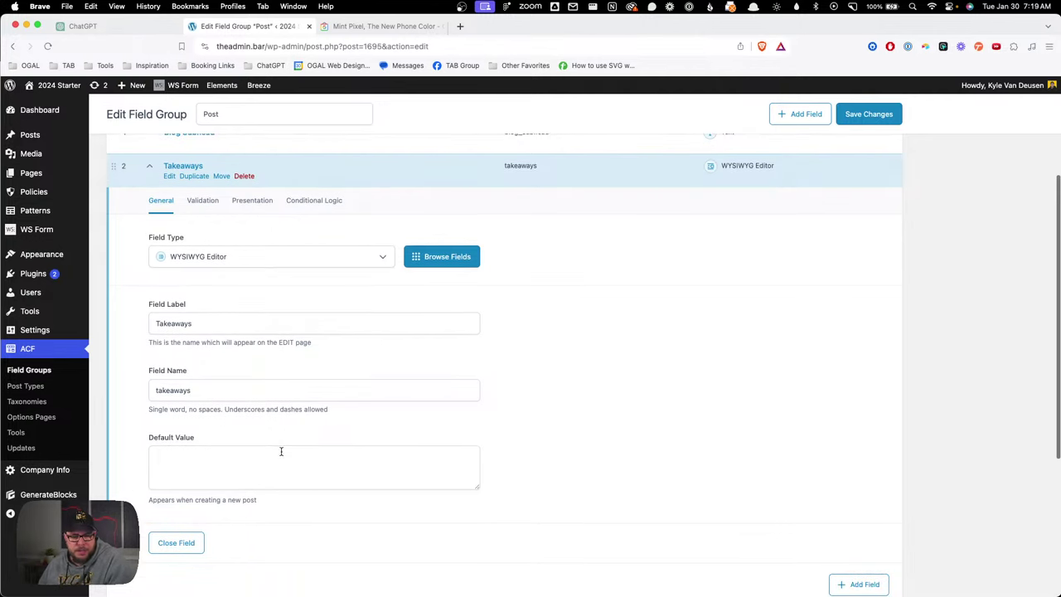
scroll(255, 329, down, 2)
scroll(228, 419, up, 3)
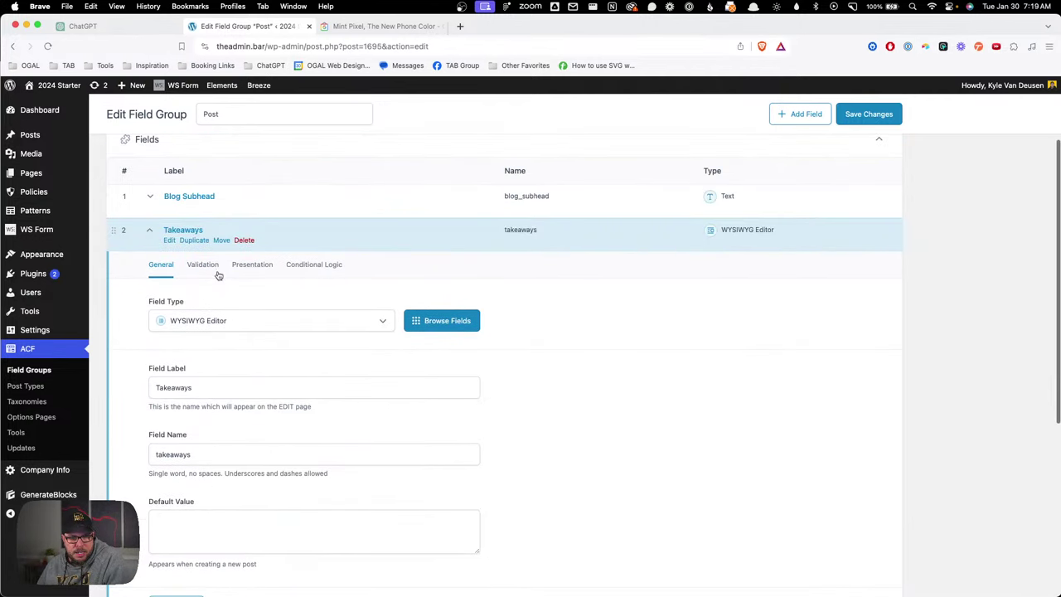
scroll(313, 348, down, 2)
click(212, 204)
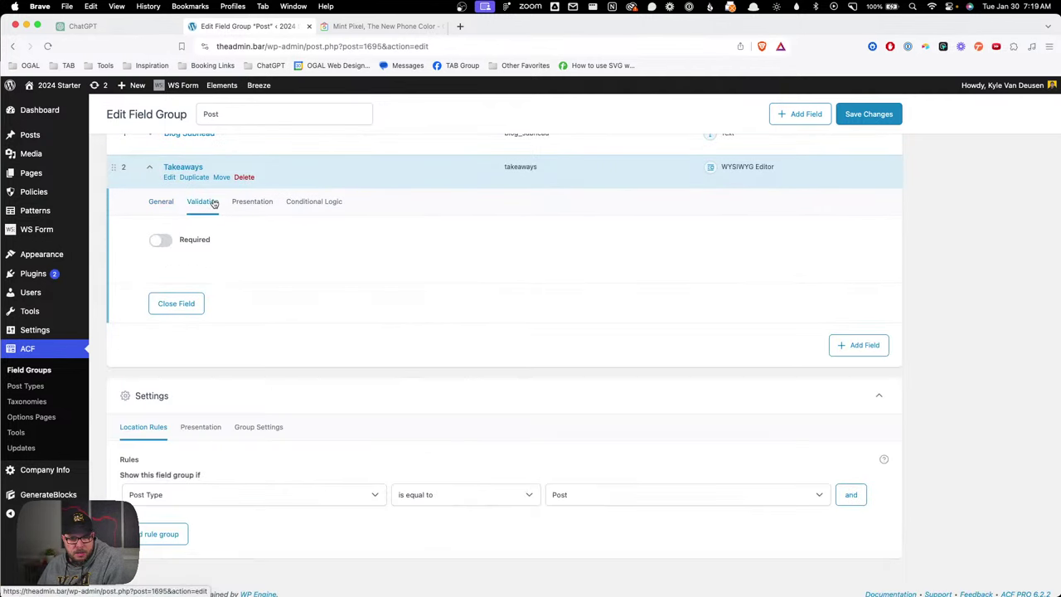
click(260, 208)
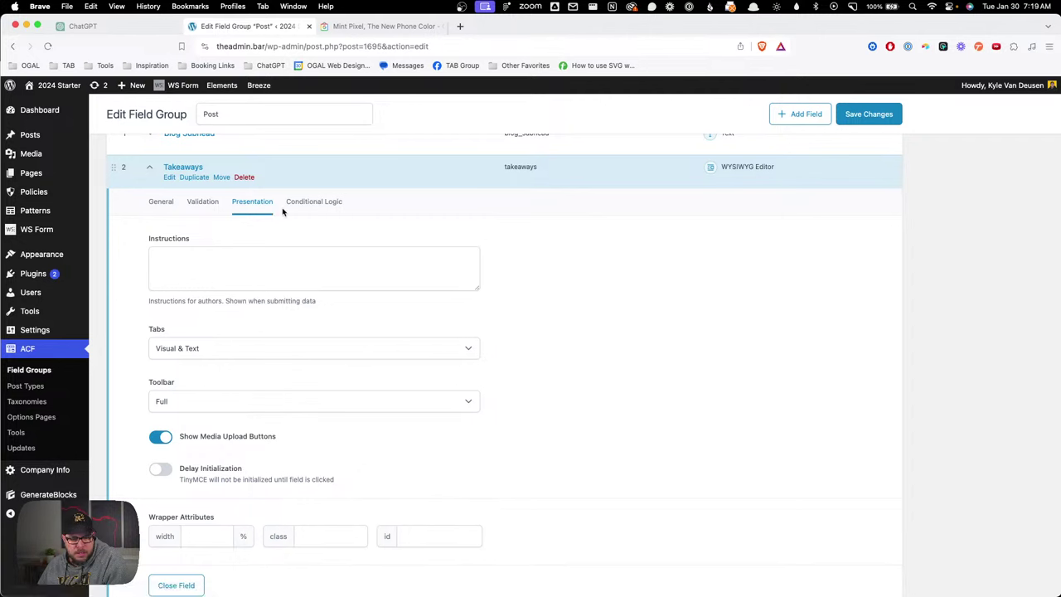
click(259, 405)
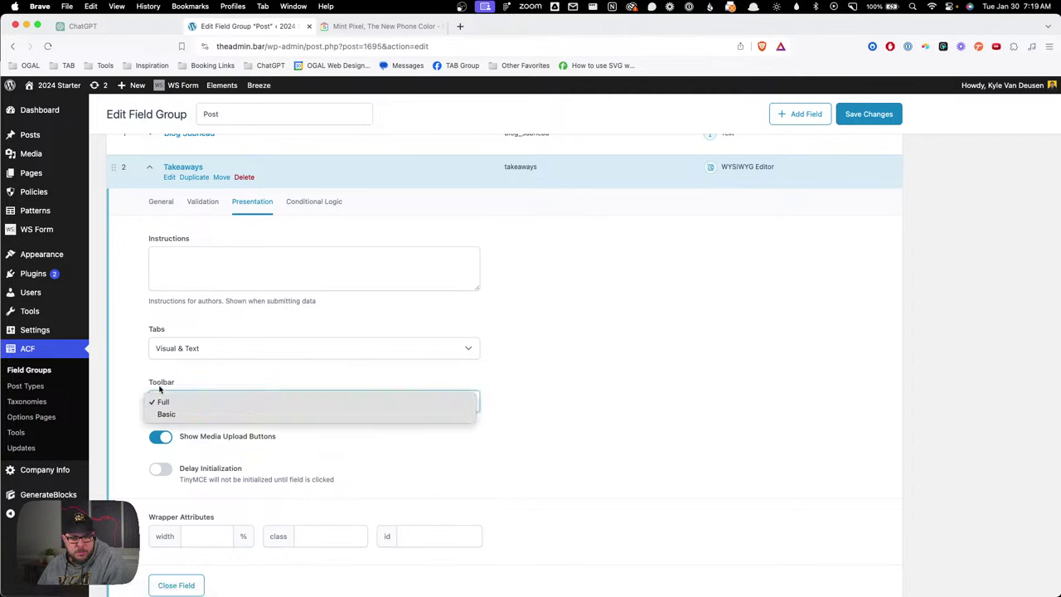
click(166, 414)
click(167, 437)
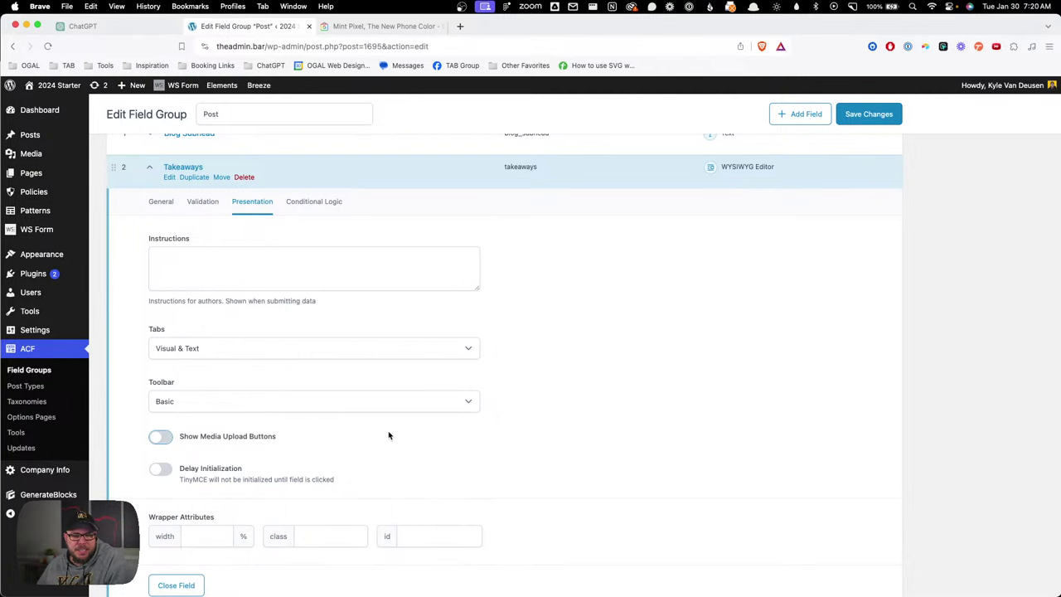
Step: Look over the Takeaways field's remaining presentation settings and save the Post field group
scroll(388, 435, down, 2)
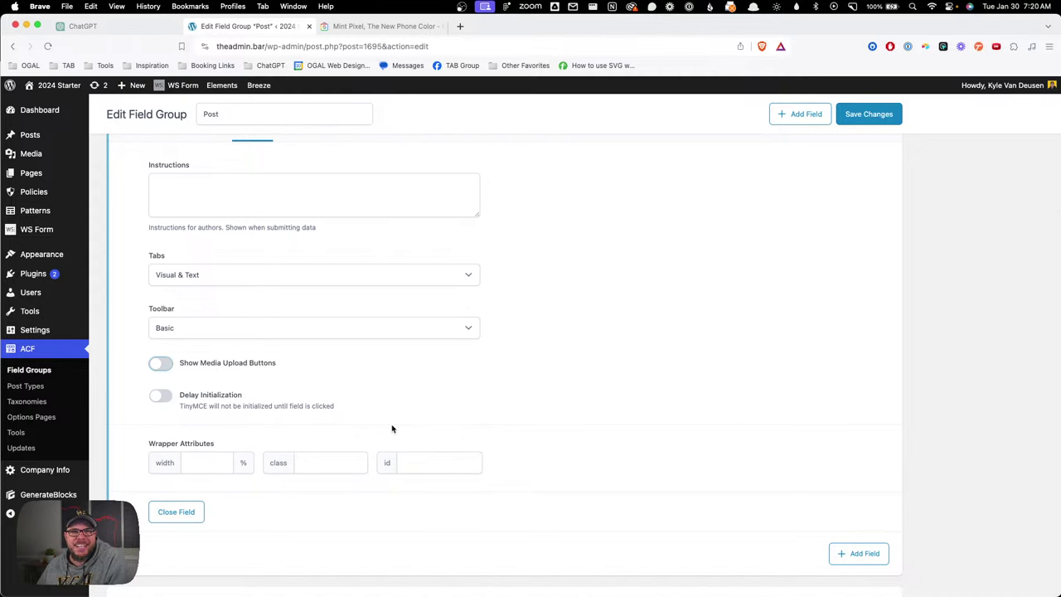
click(283, 184)
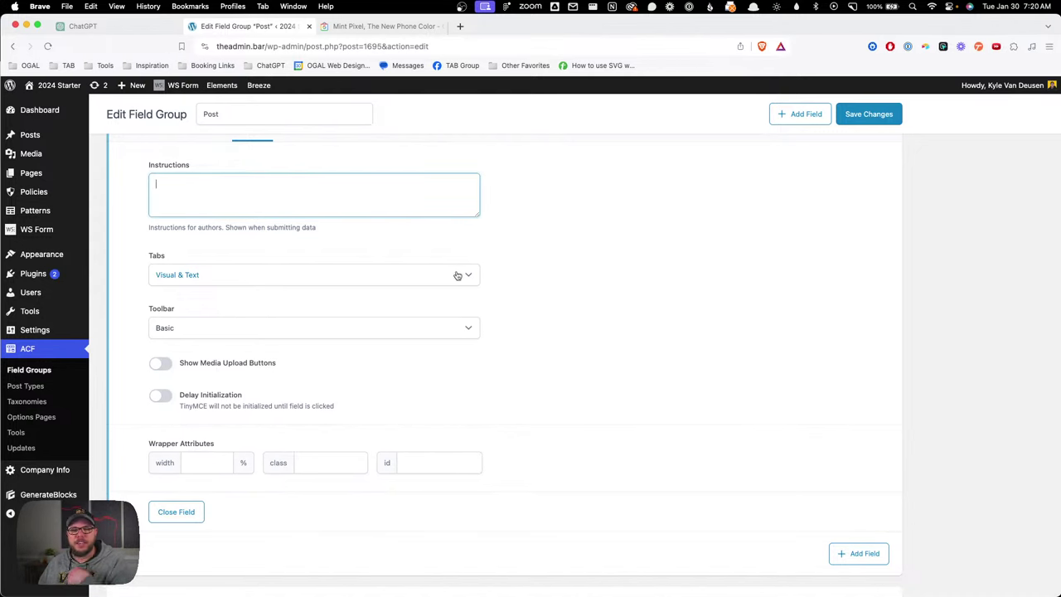
scroll(465, 326, up, 2)
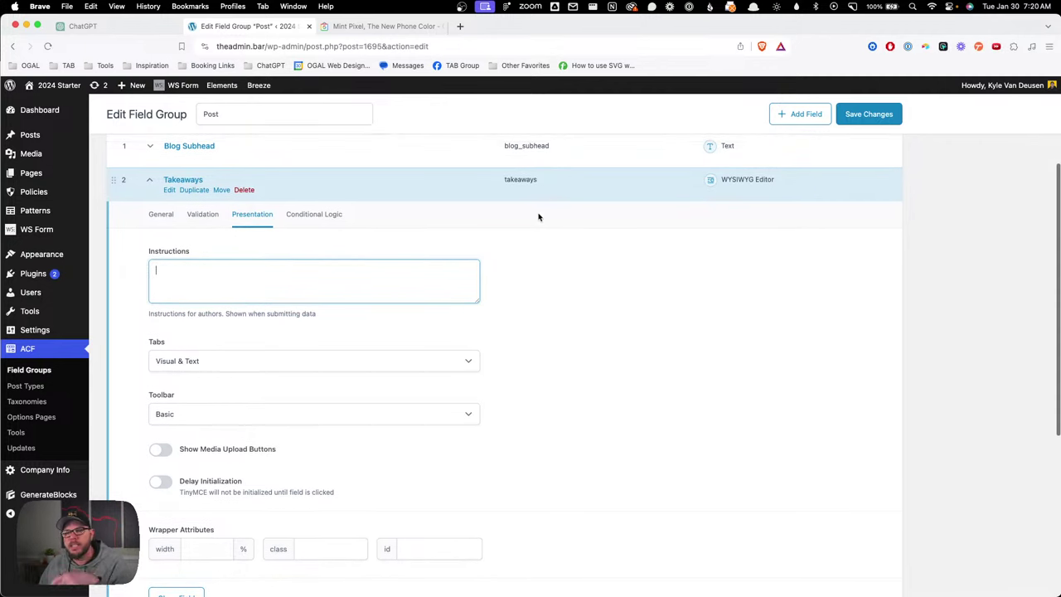
click(864, 115)
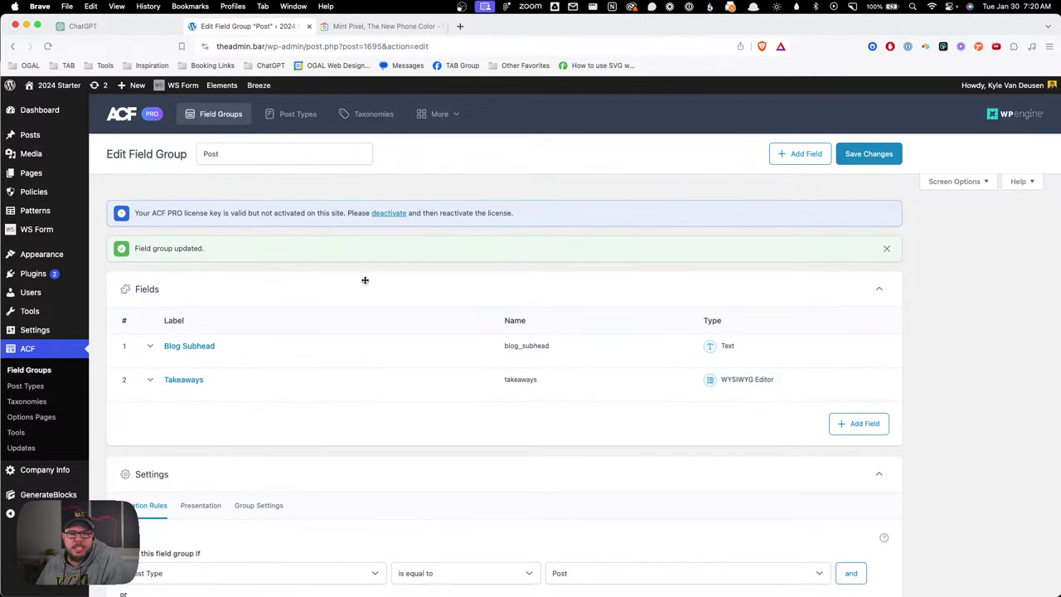
Step: Open the post "Google Pixel gets a minty refresh." for editing and go to its Takeaways field below the content
mouse_move(34, 137)
click(114, 136)
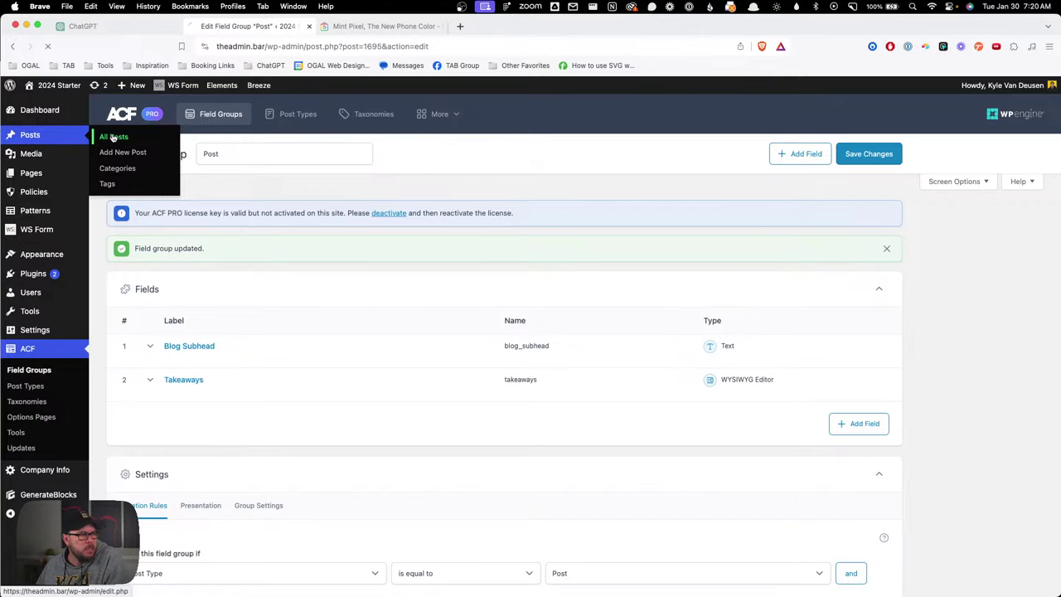
click(132, 209)
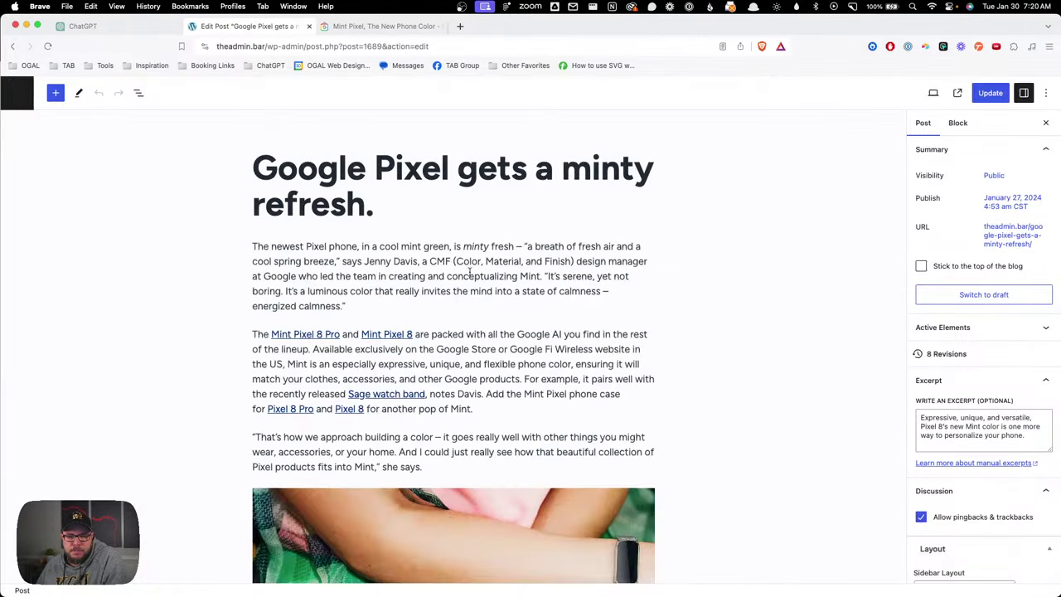
scroll(751, 384, down, 15)
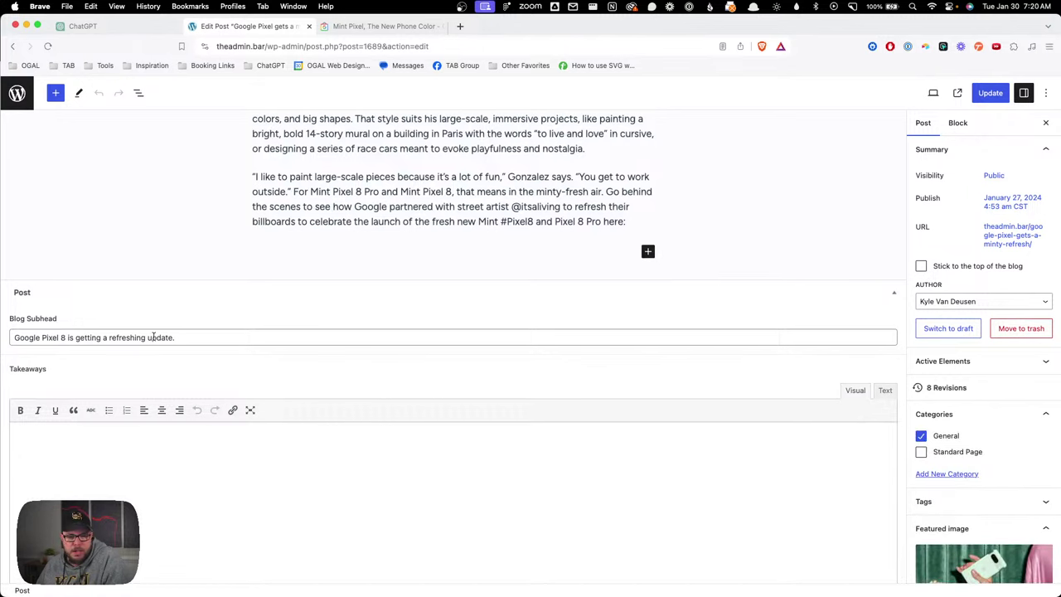
drag(7, 346, 52, 346)
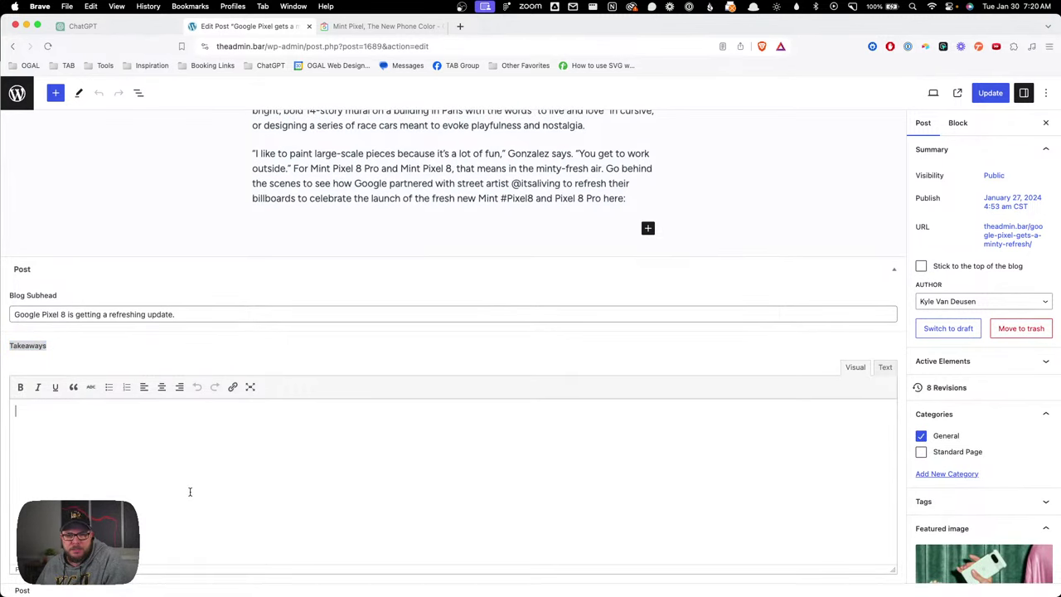
Step: Copy the three takeaways from the Google Store article into the post's Takeaways field
click(379, 25)
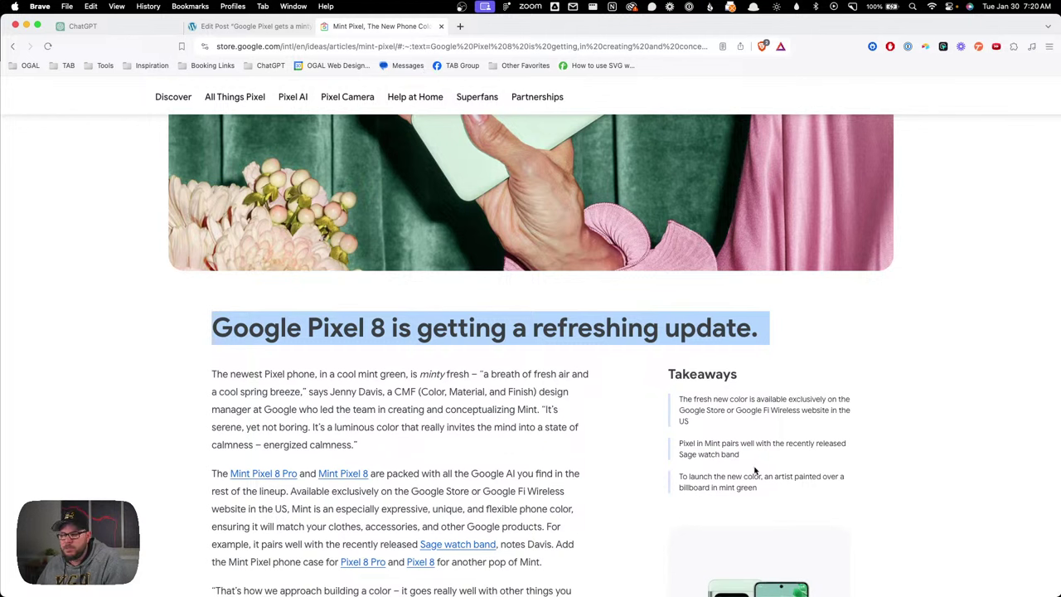
drag(766, 491, 680, 402)
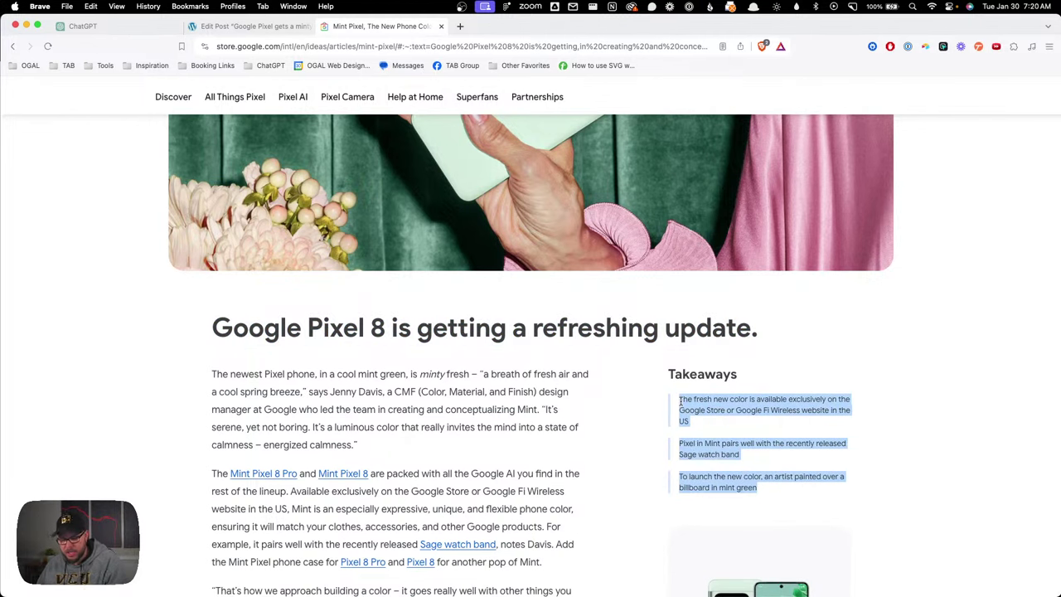
right_click(724, 408)
click(750, 432)
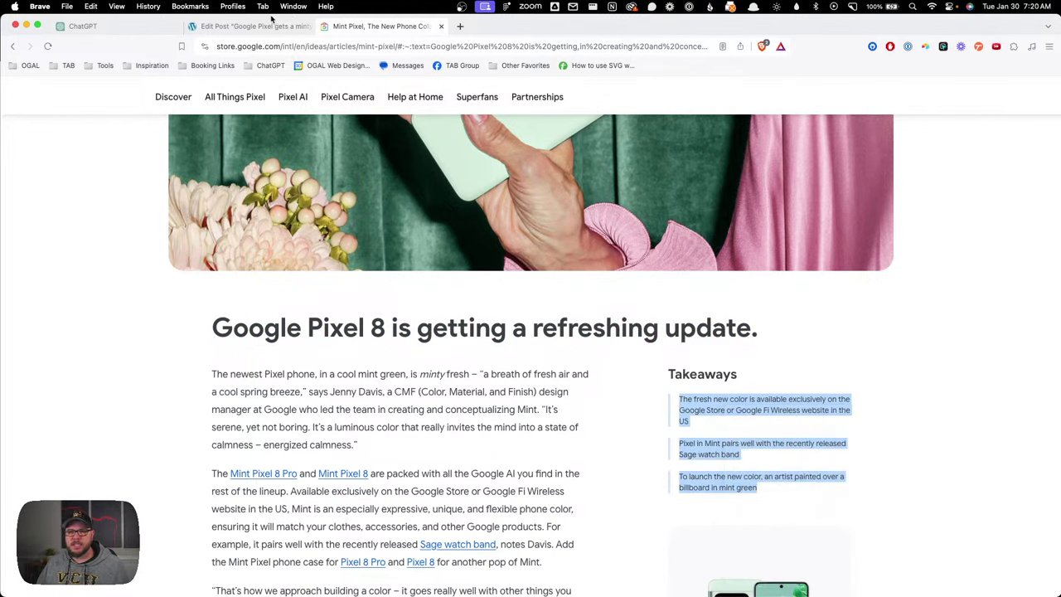
click(248, 26)
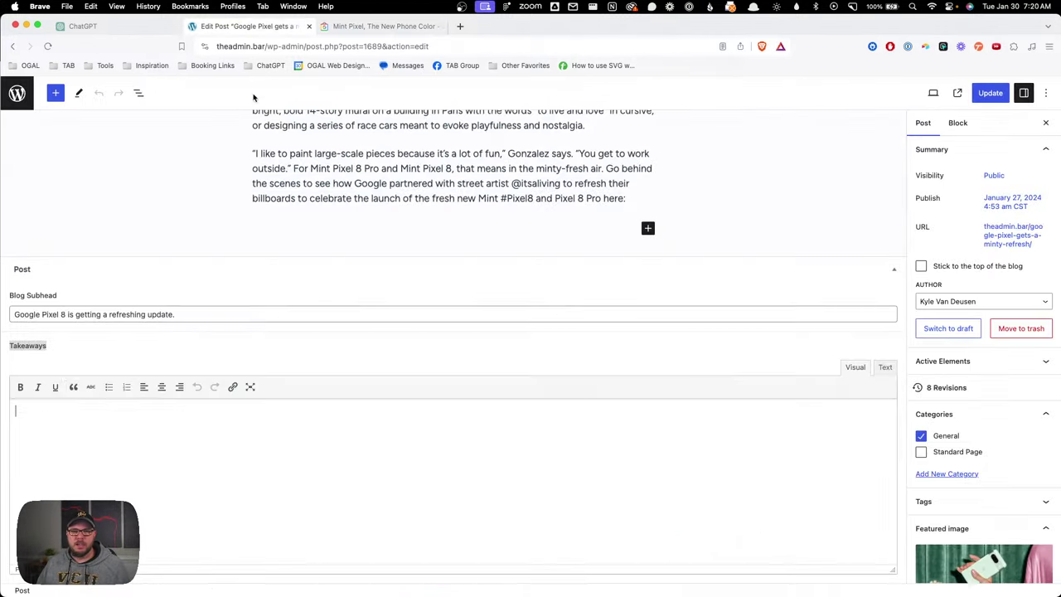
click(94, 416)
key(super+v)
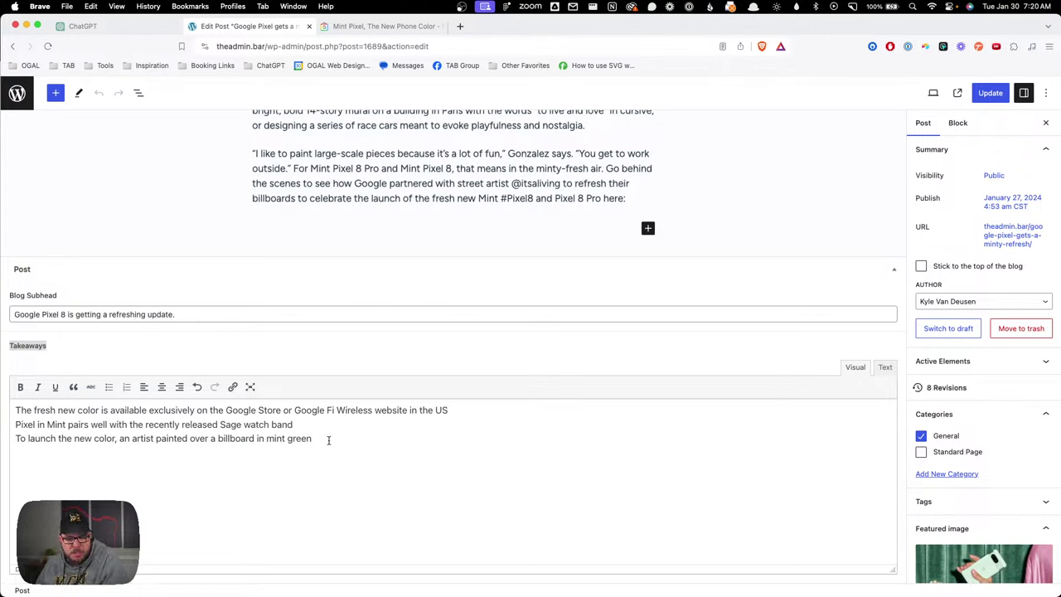
Step: Format the three takeaways as a bulleted list and update the post
drag(329, 441, 14, 409)
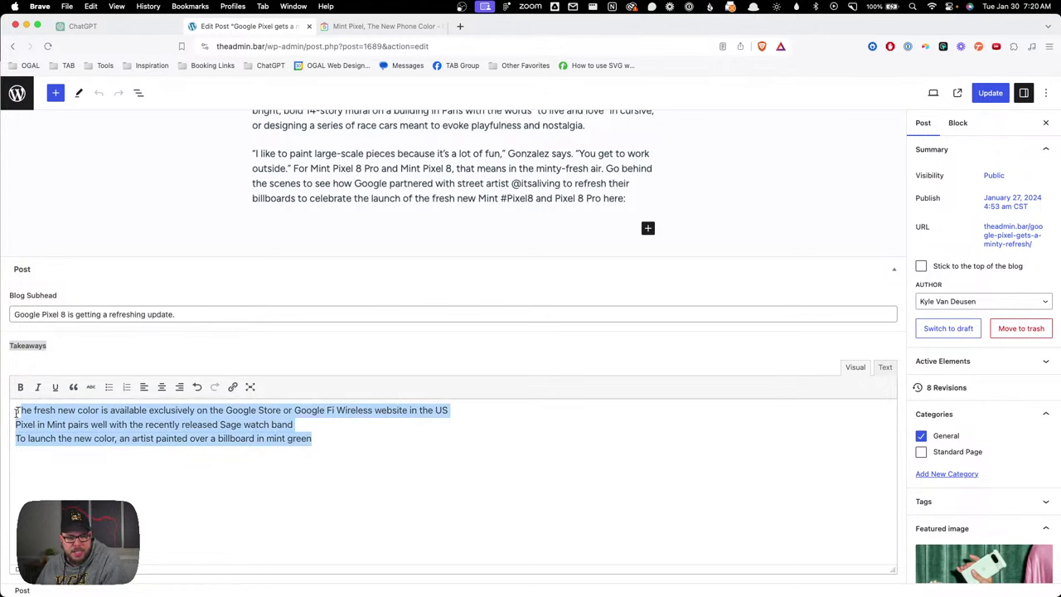
click(110, 387)
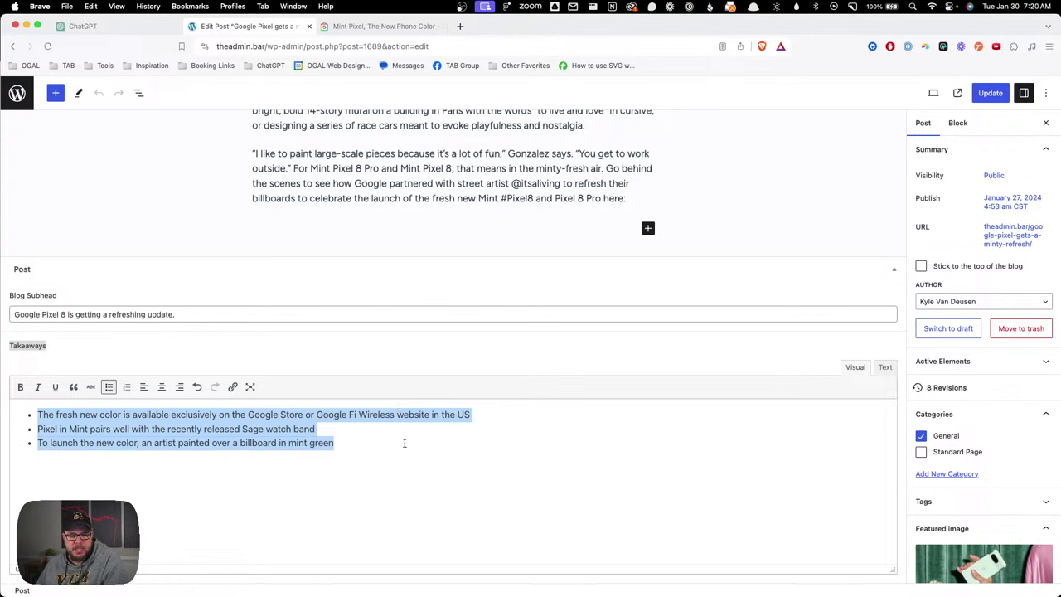
click(362, 447)
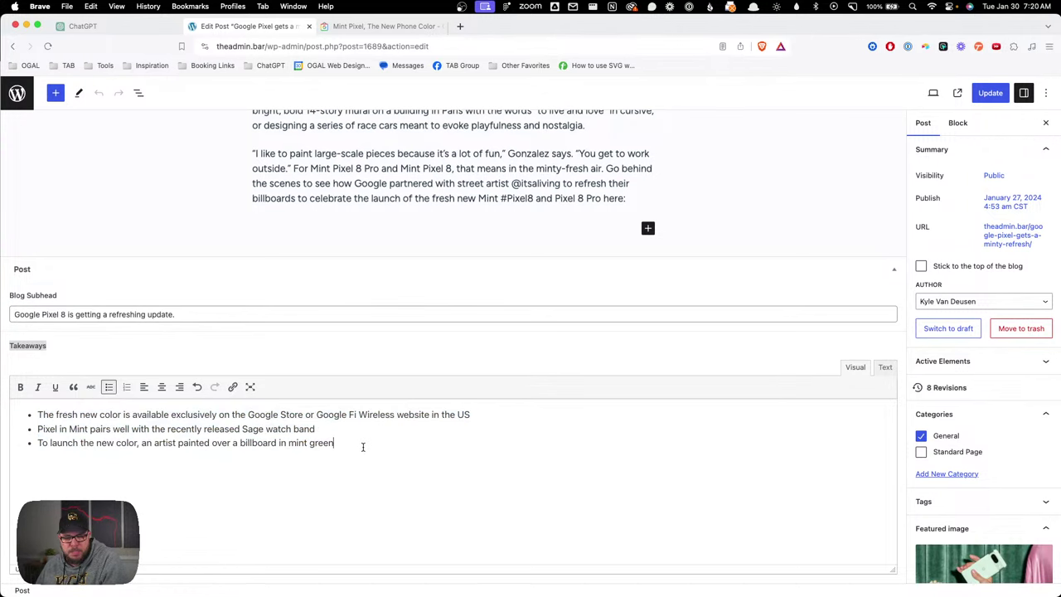
click(989, 96)
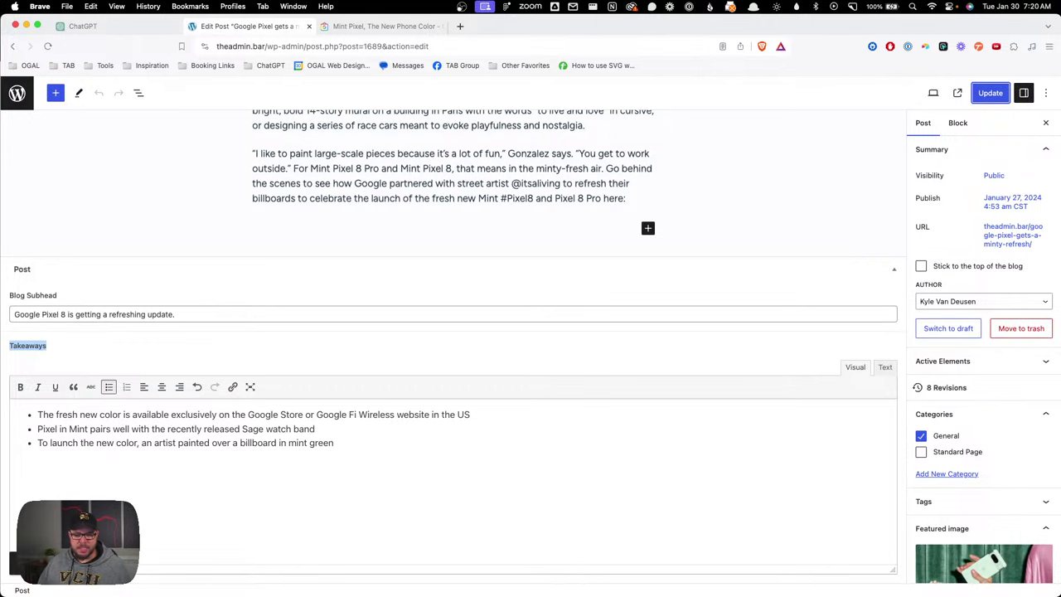
Step: View the published post in a new tab and check the Takeaways area of its sidebar
super+click(157, 591)
click(380, 26)
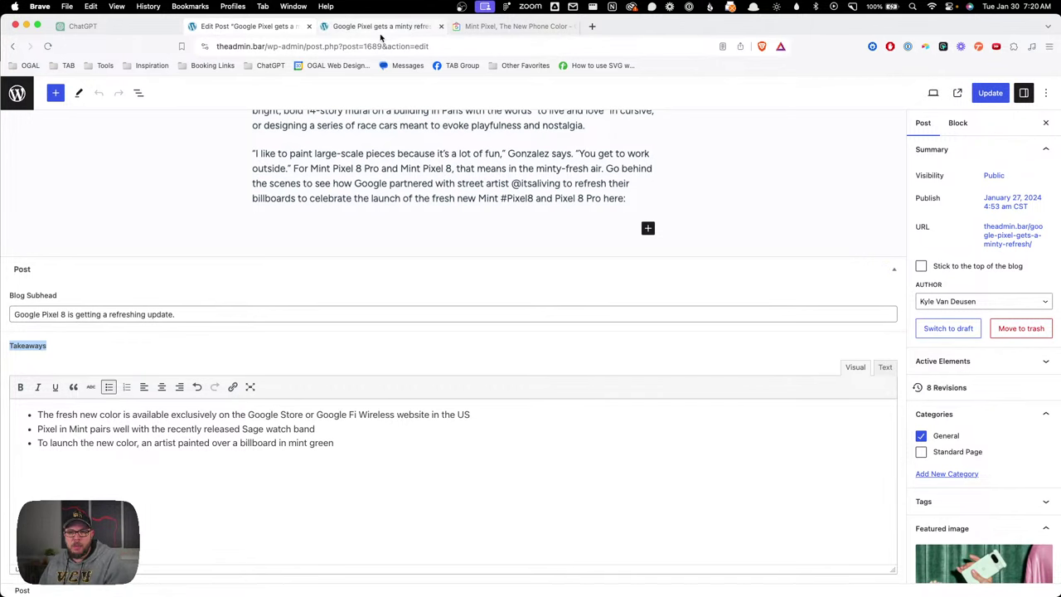
scroll(576, 315, down, 10)
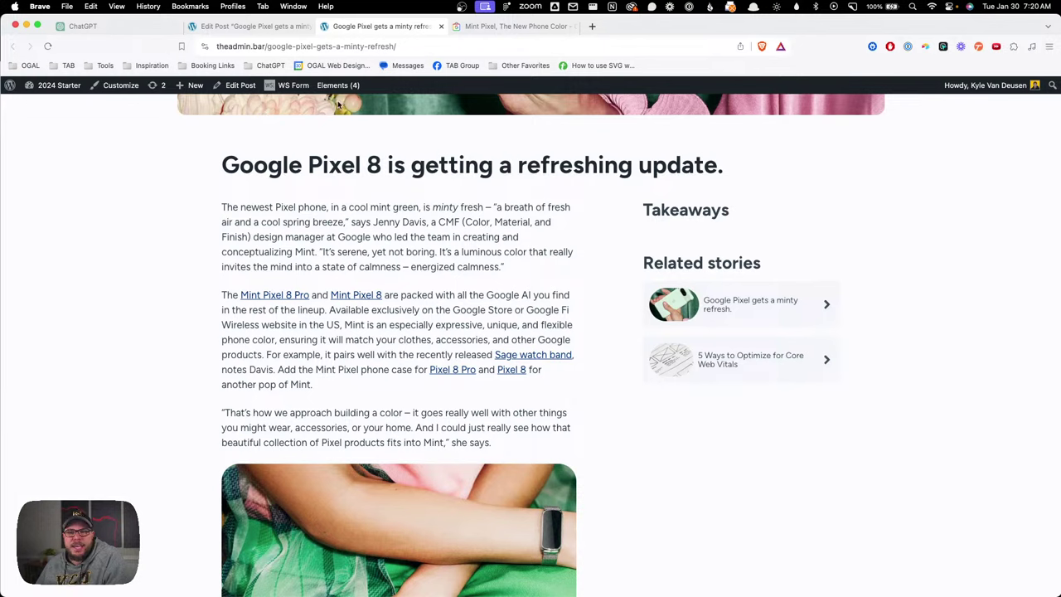
Step: Open the Single Post (Blog) content template for editing, show its block structure and select the Takeaways headline
mouse_move(336, 88)
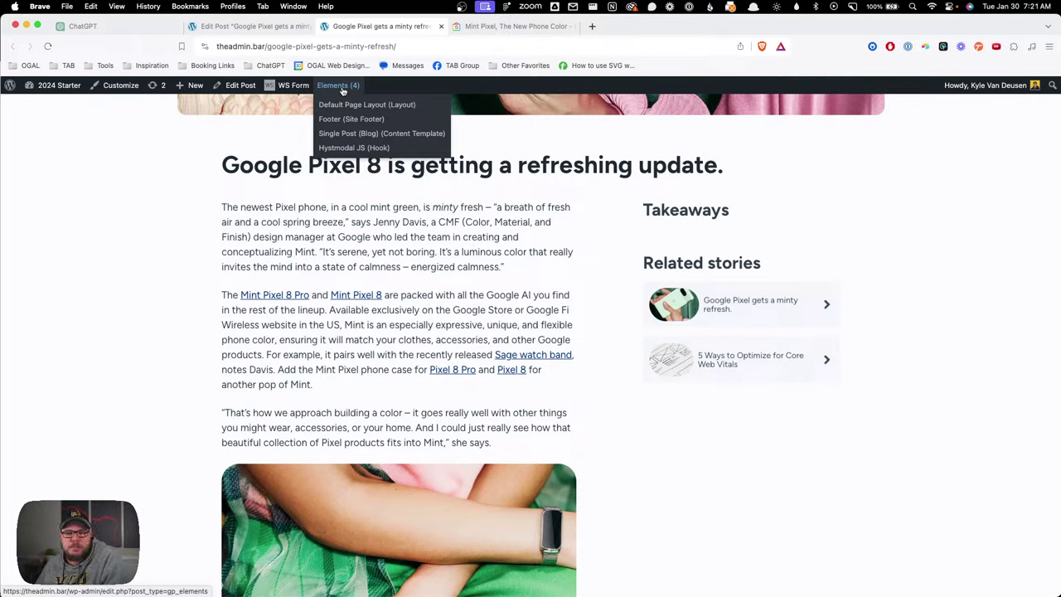
click(356, 137)
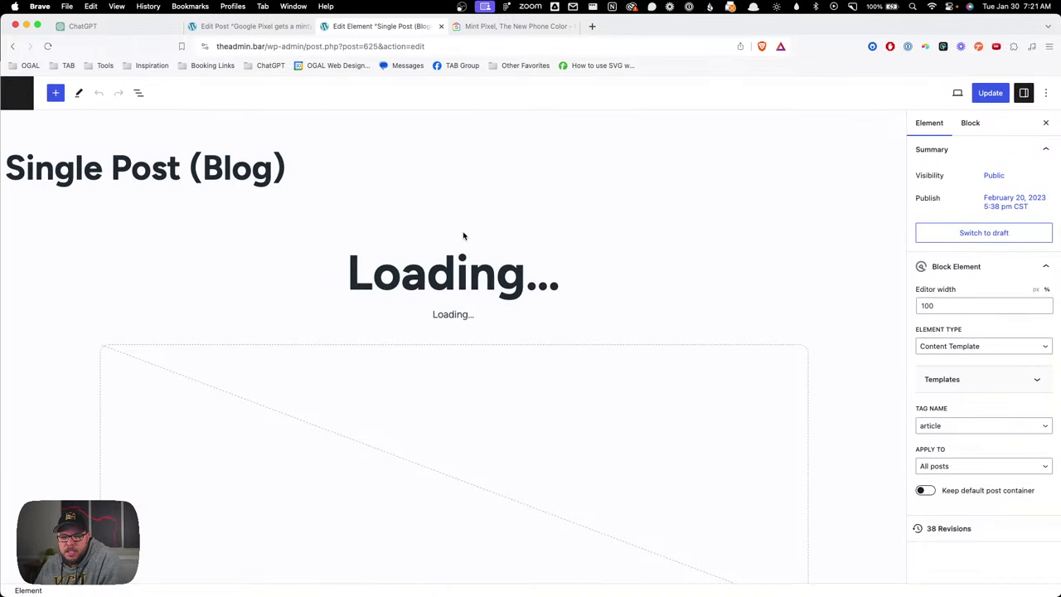
scroll(464, 235, down, 5)
click(618, 344)
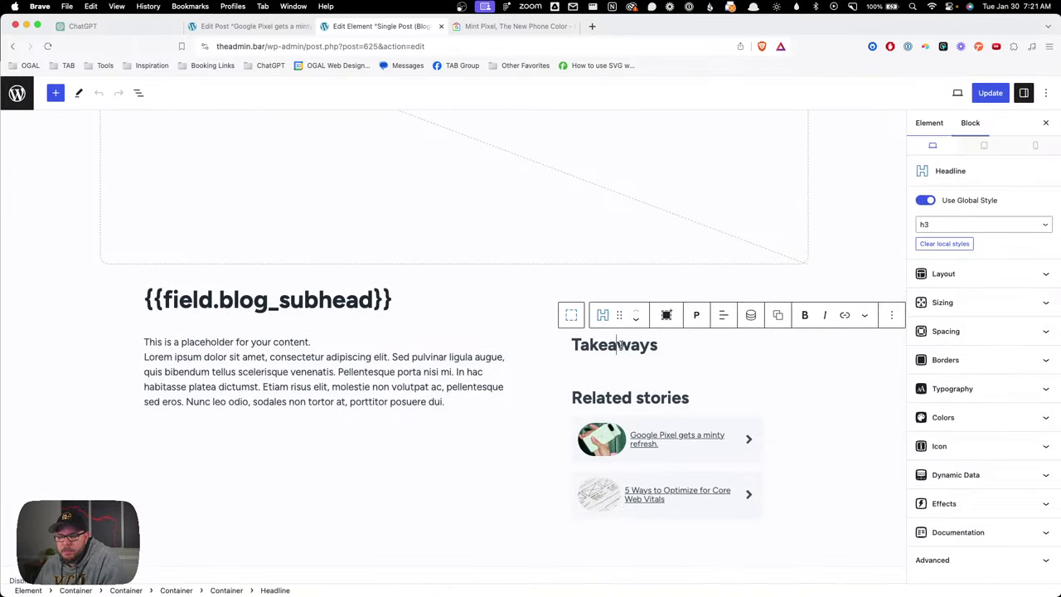
click(138, 93)
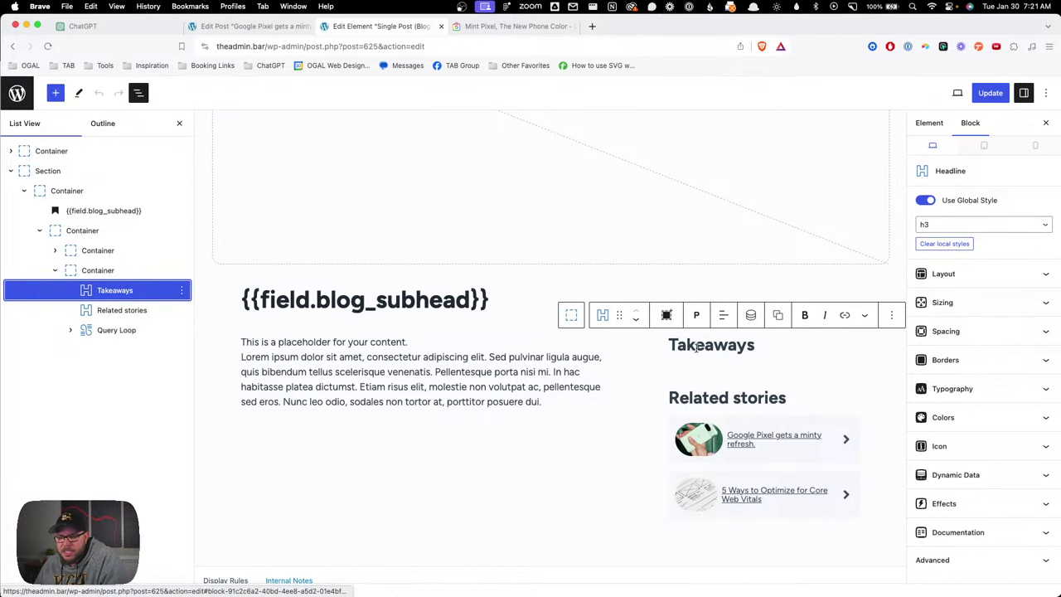
click(734, 345)
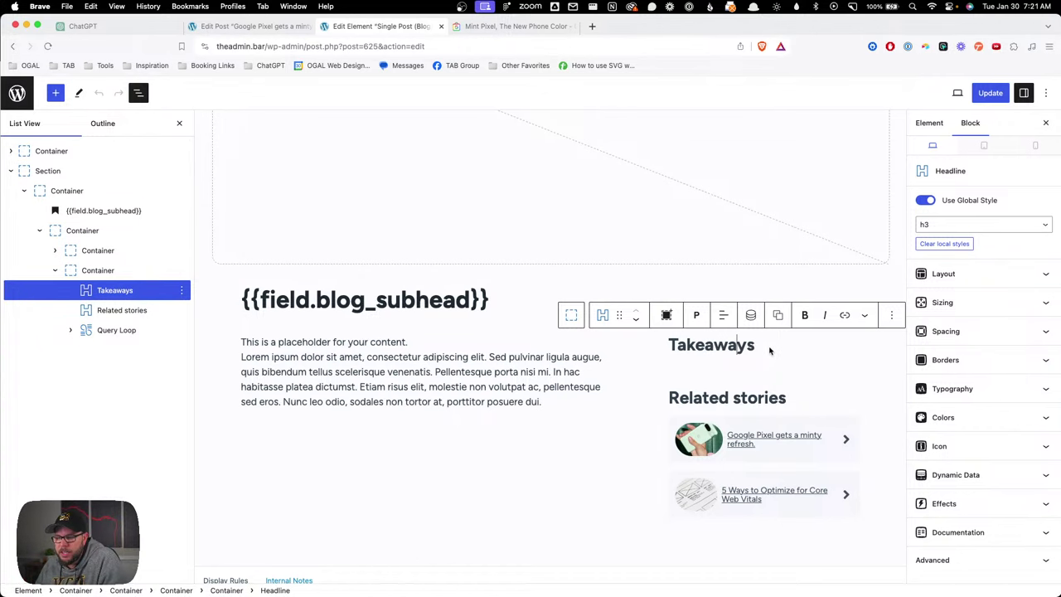
click(770, 349)
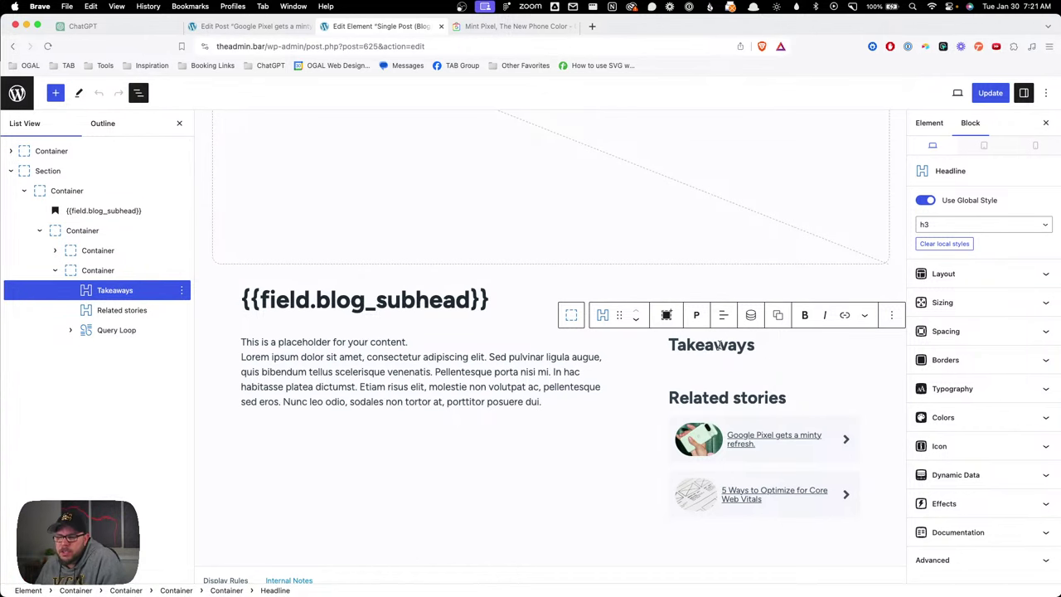
Step: Wrap the Takeaways headline in a container and add a Headline block with paragraph tag below it inside that container
click(666, 317)
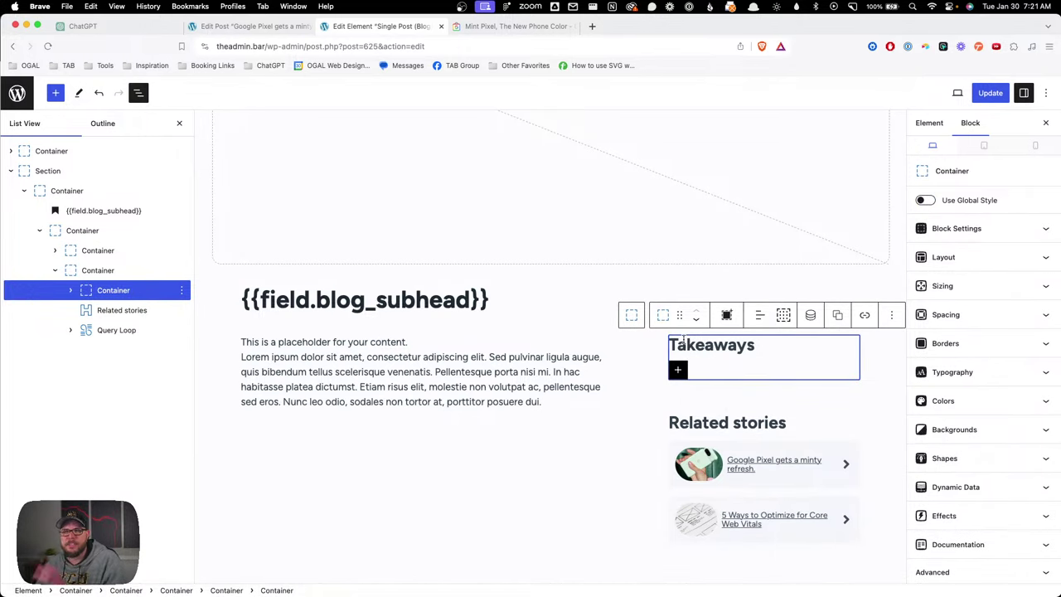
click(781, 345)
key(Return)
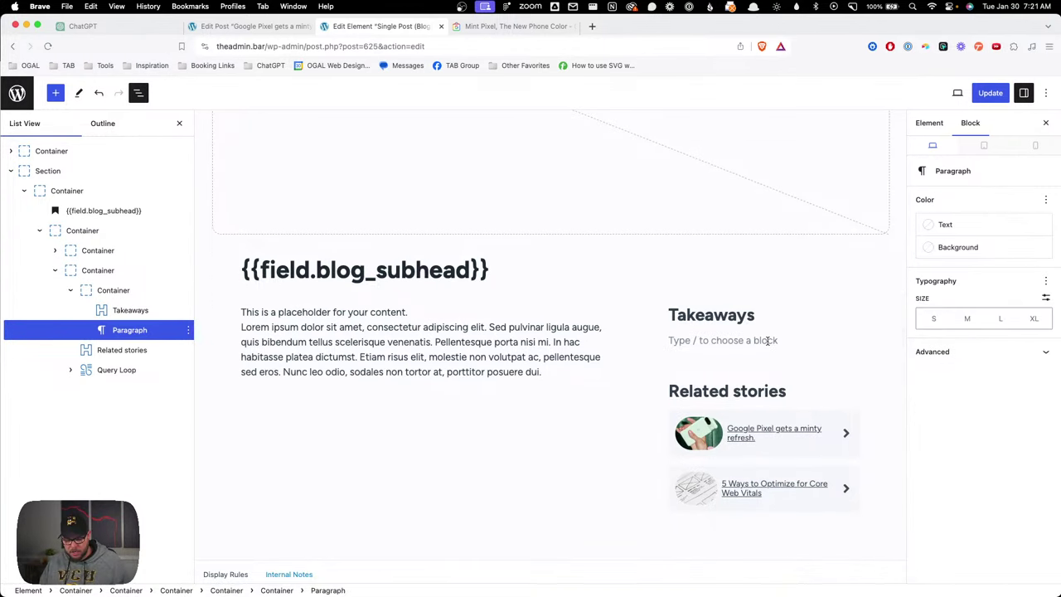
text(/head)
click(771, 317)
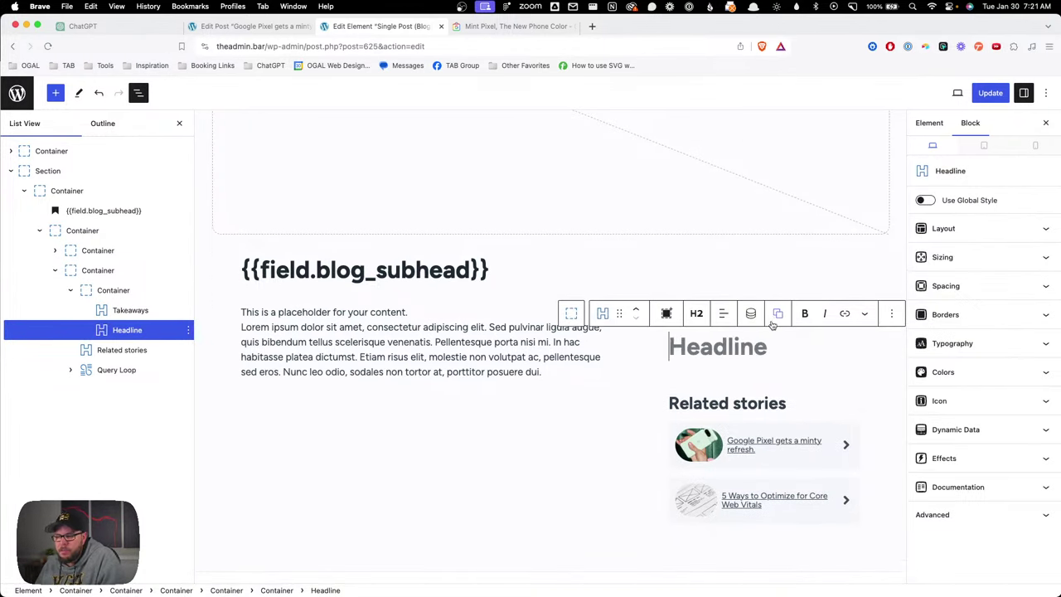
click(696, 313)
click(715, 469)
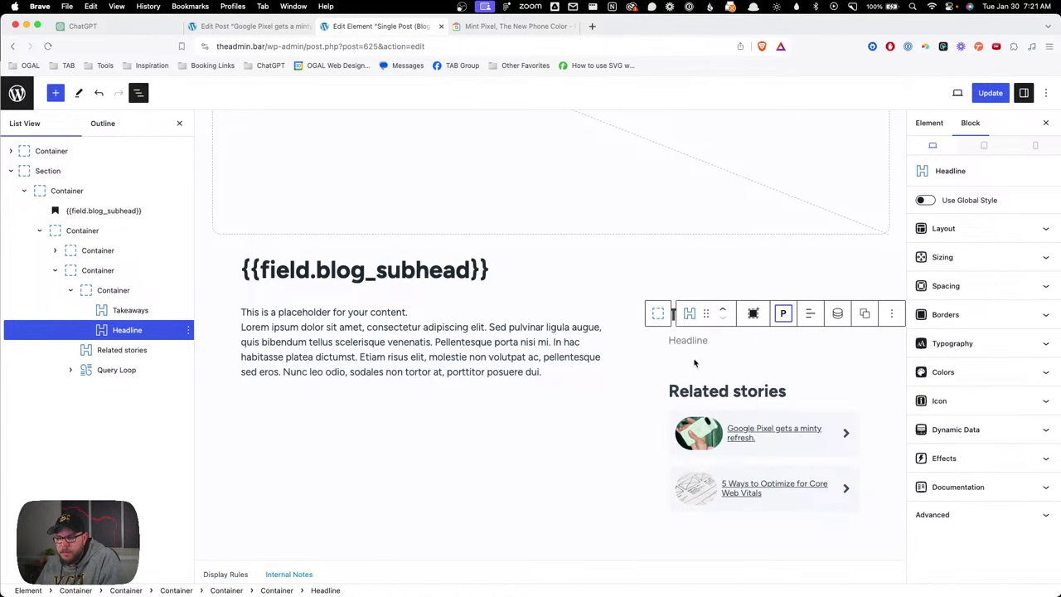
Step: Enable dynamic data for the new Headline block and set its content source to Post meta
click(970, 429)
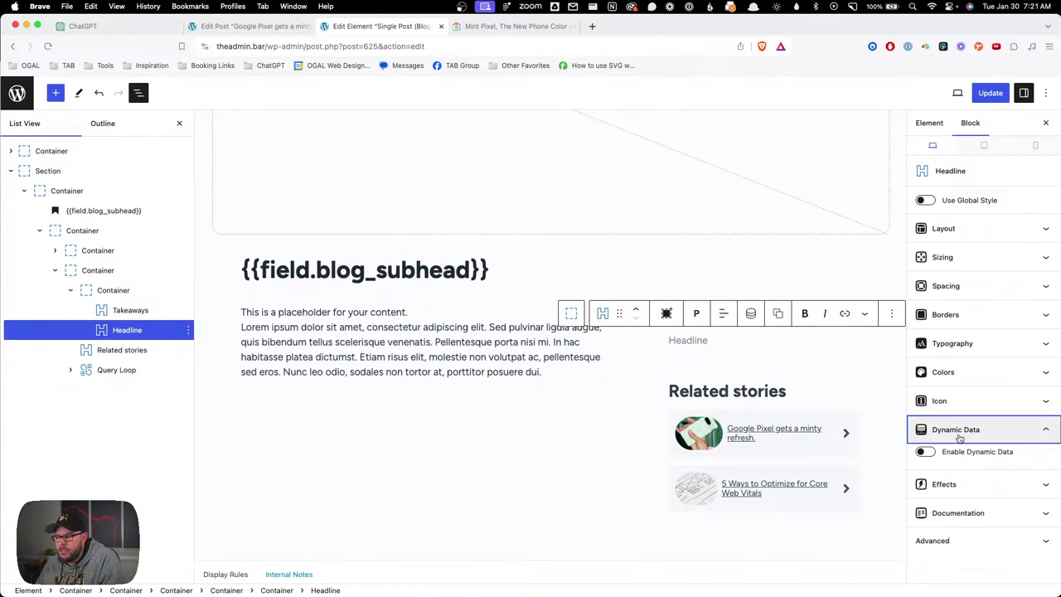
click(937, 455)
scroll(966, 431, down, 3)
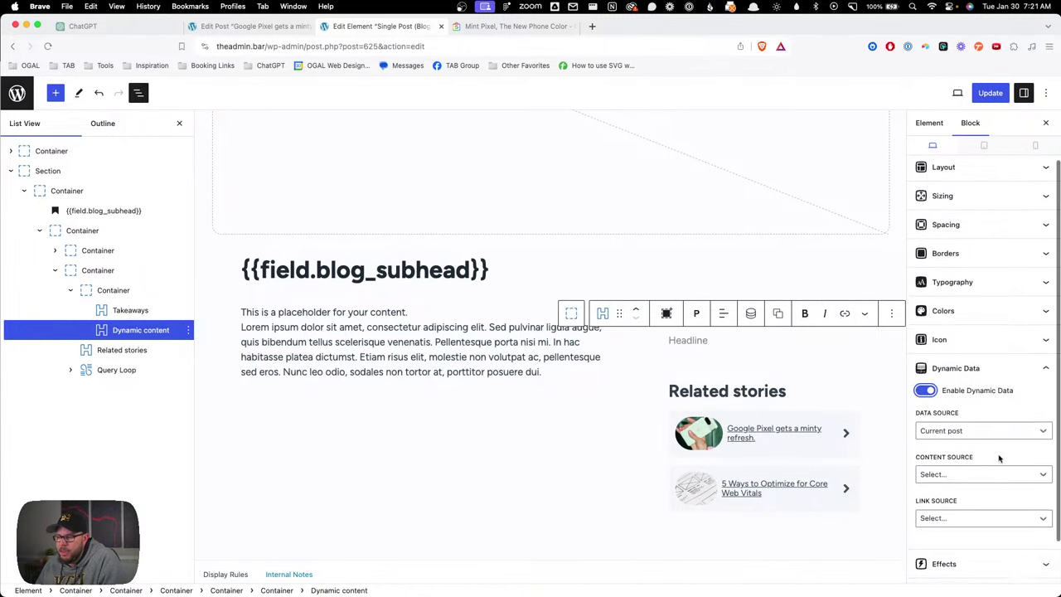
click(967, 425)
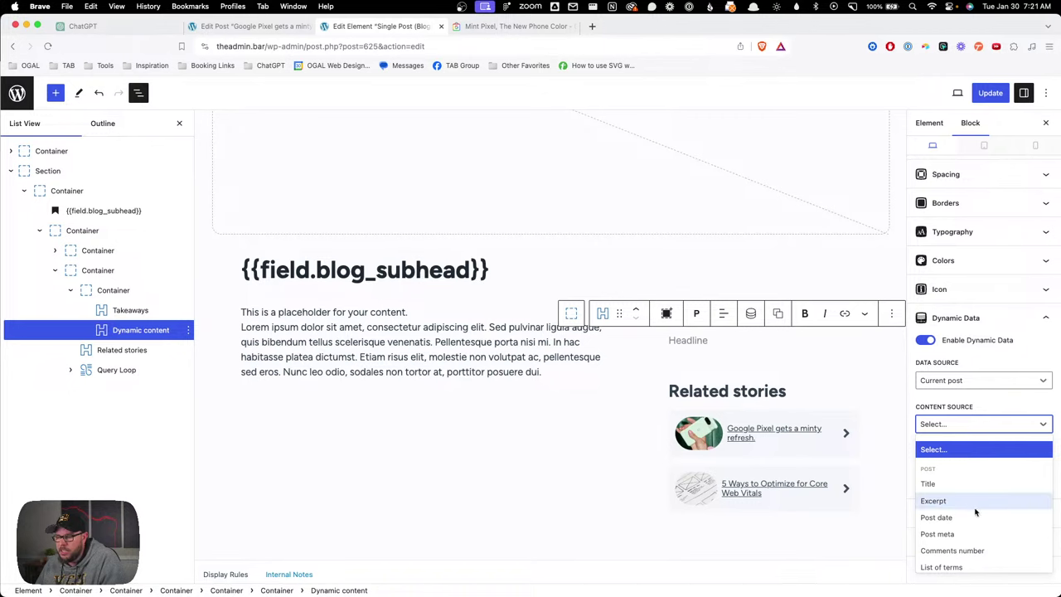
click(974, 534)
Step: Set the block's post meta field to "takeaways", checking the field on the post, and update the template
click(928, 469)
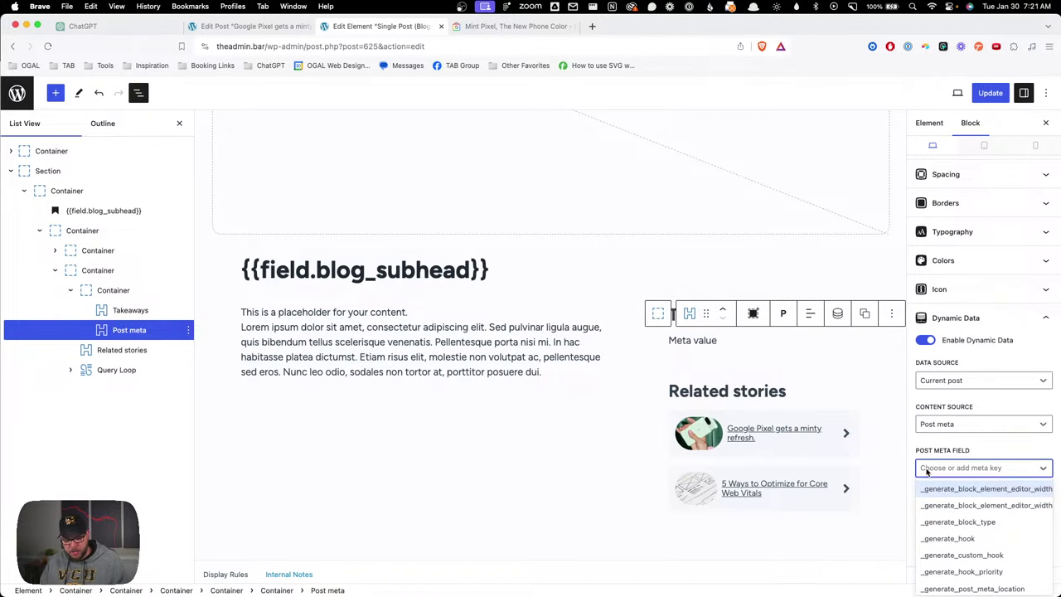
text(takeaways)
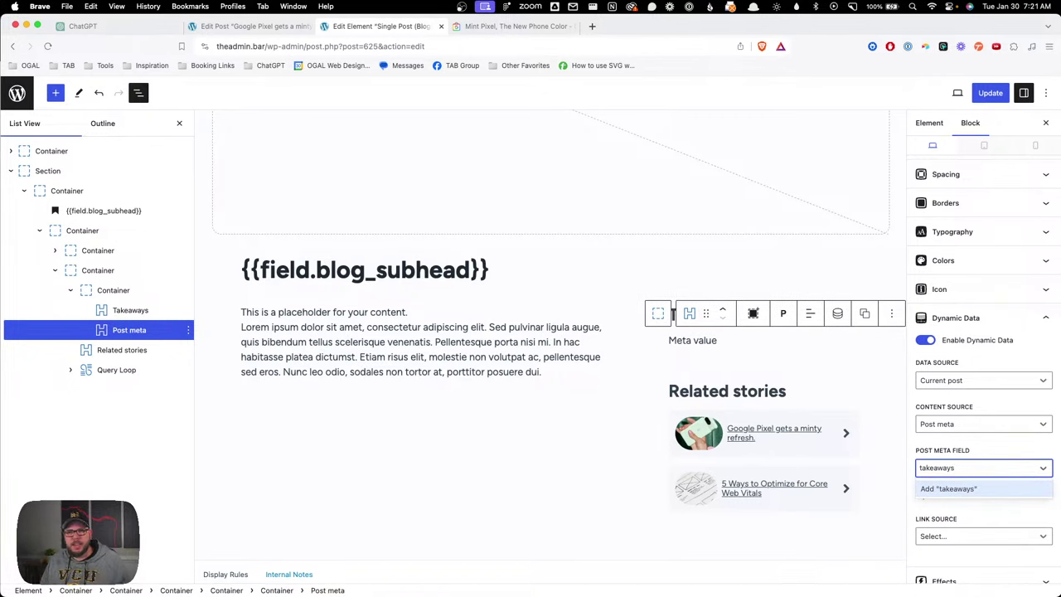
click(278, 33)
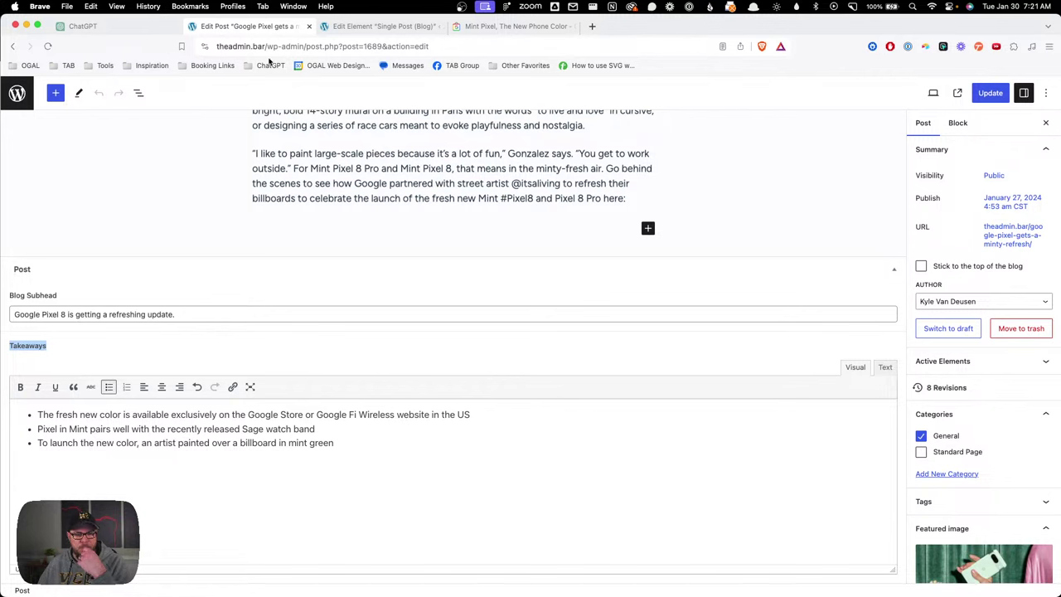
click(380, 33)
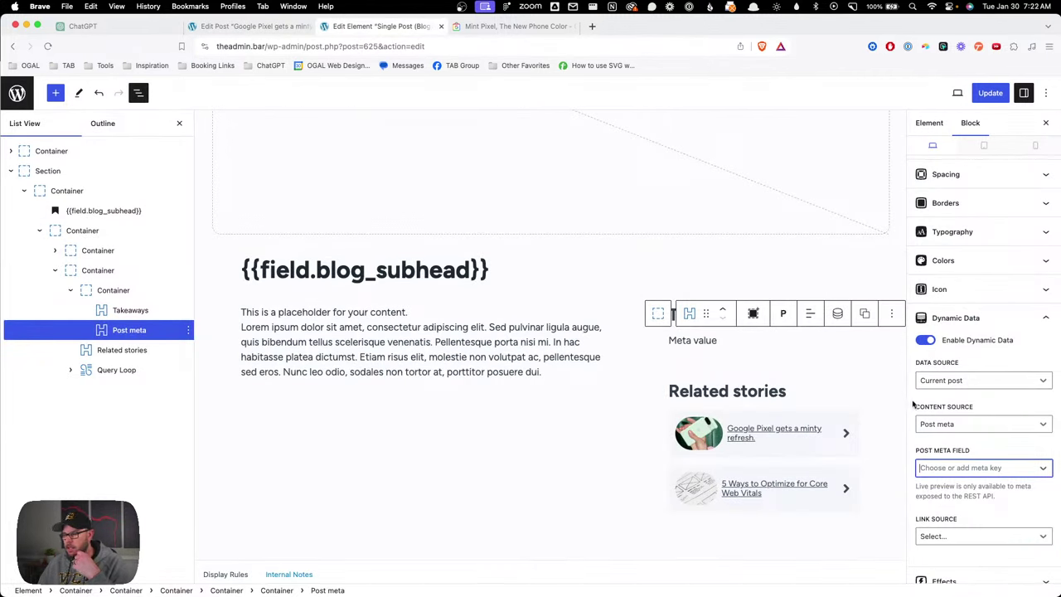
click(965, 479)
click(963, 468)
text(t)
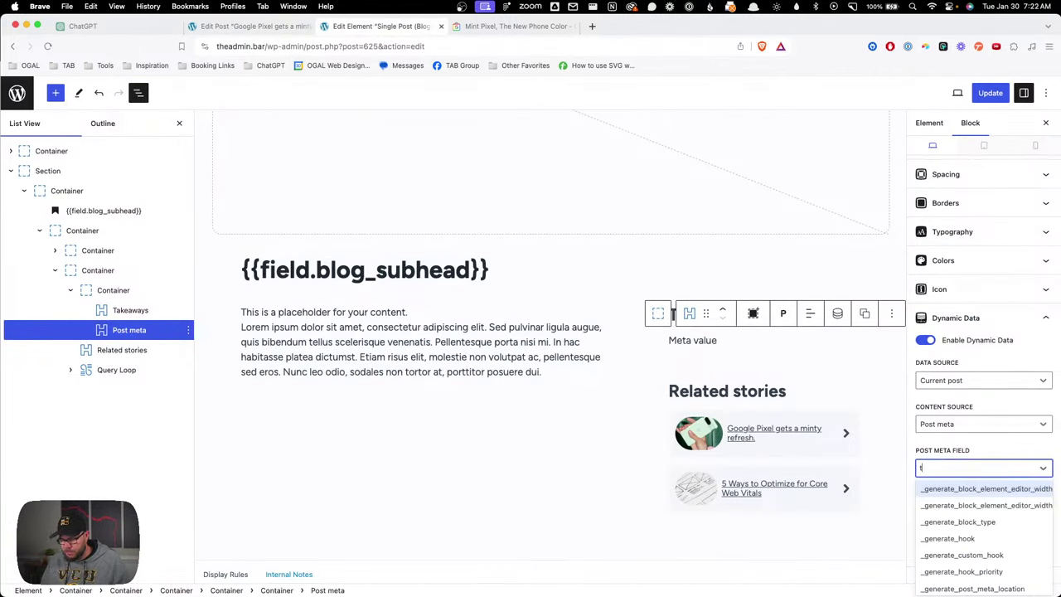
text(akeaways)
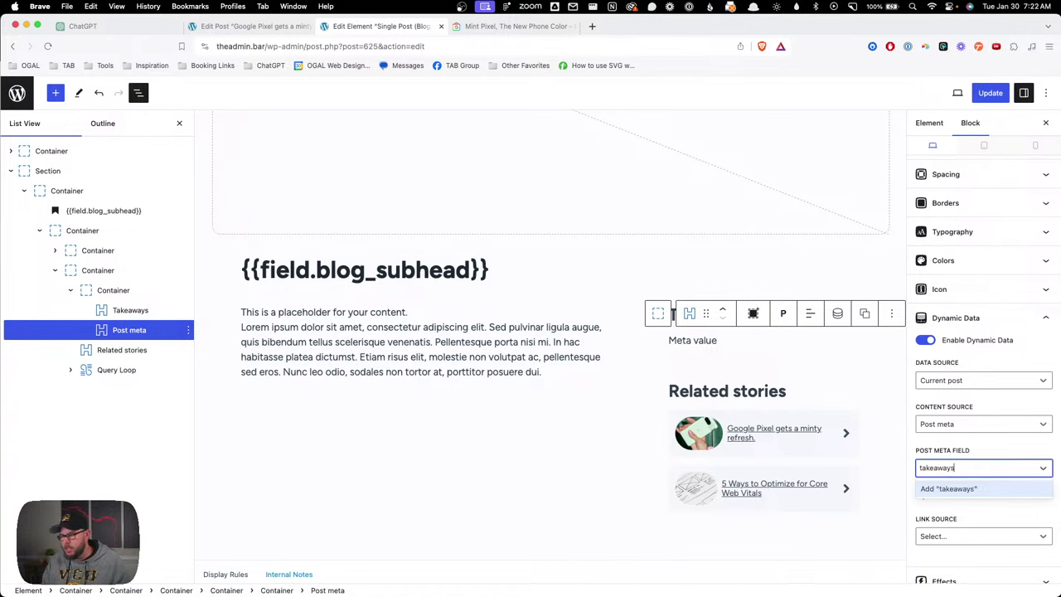
key(Return)
click(990, 92)
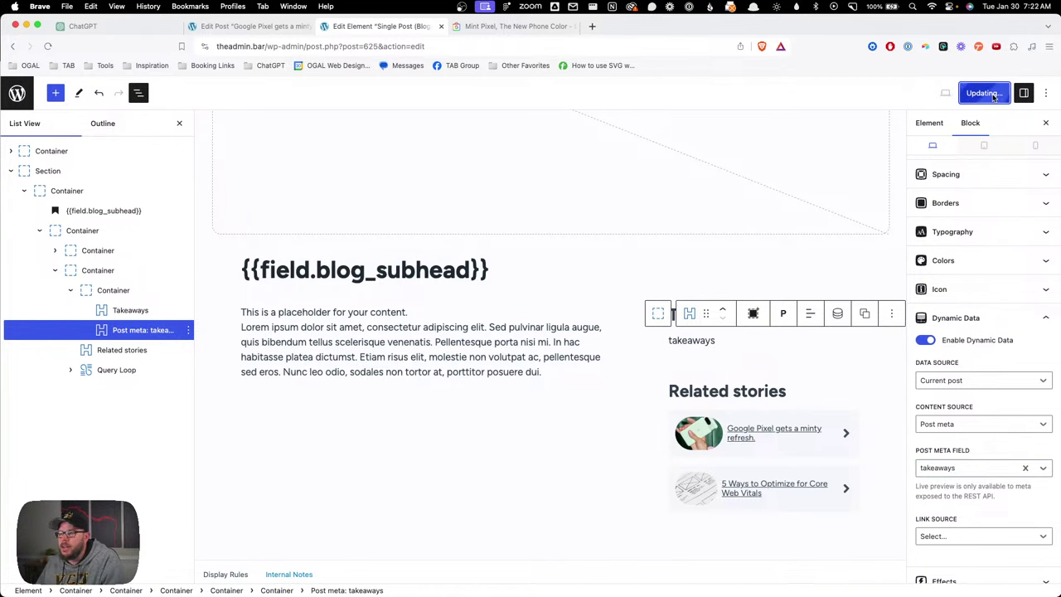
Step: View the published Google Pixel post in a new tab and examine the Takeaways list in its sidebar
click(217, 25)
click(958, 92)
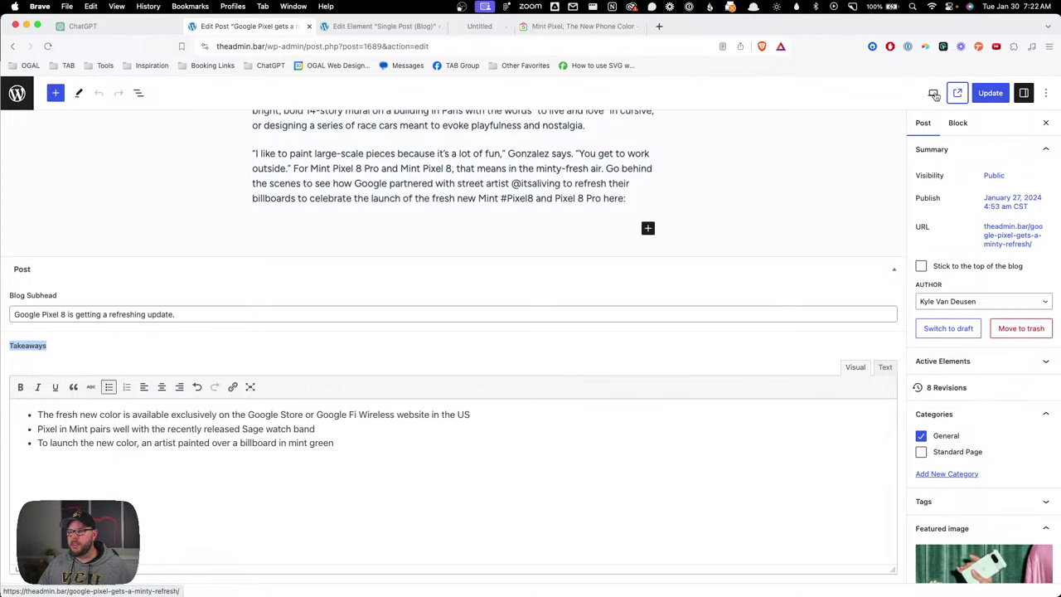
click(503, 28)
scroll(765, 268, down, 5)
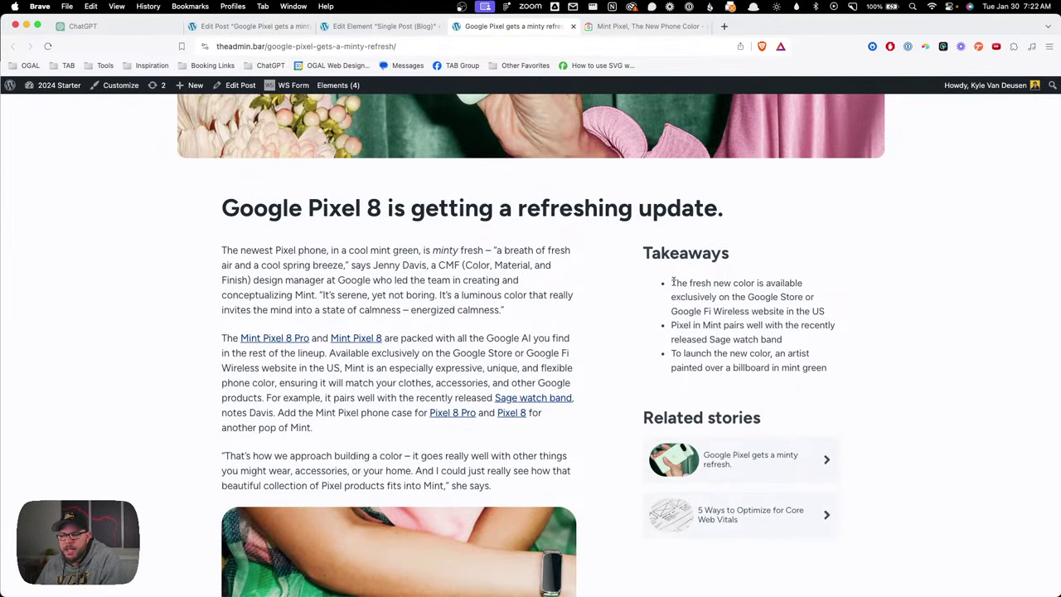
drag(673, 283, 830, 367)
click(829, 368)
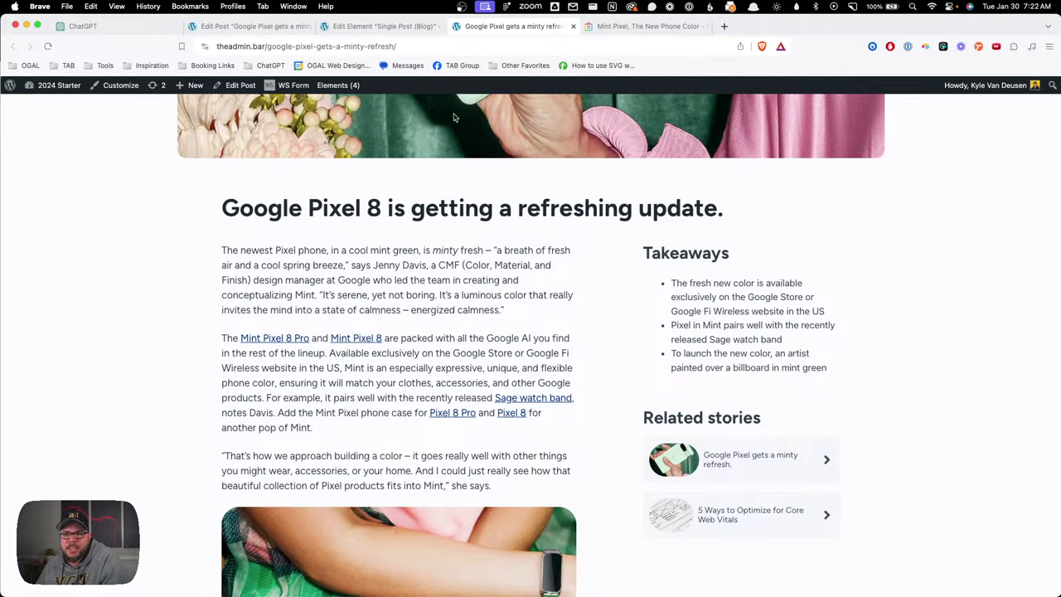
Step: Compare the styling of the Google Store article's Takeaways list with the published post's list
click(630, 26)
scroll(682, 391, down, 2)
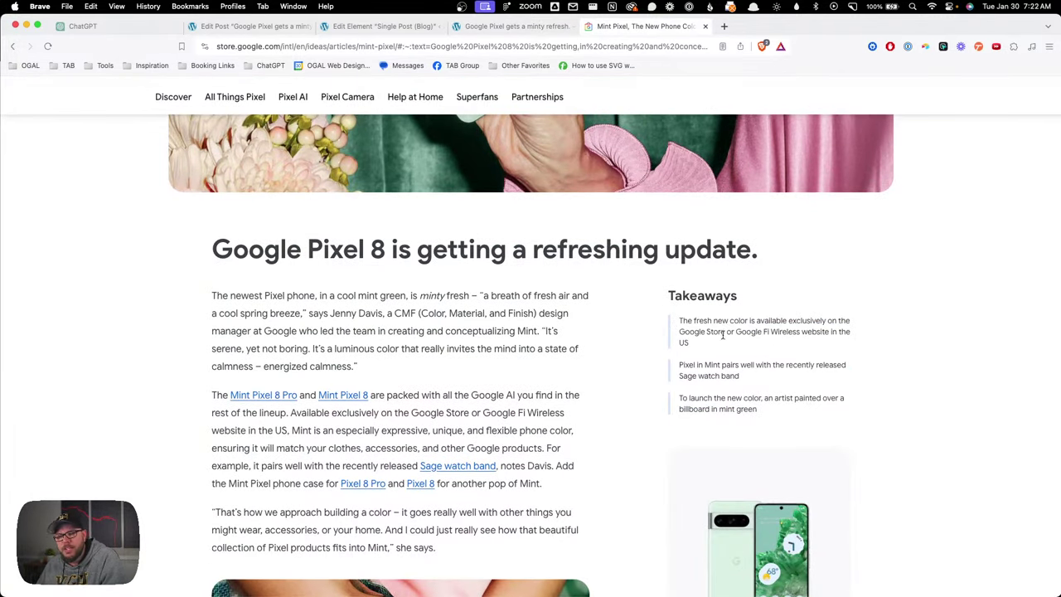
click(510, 25)
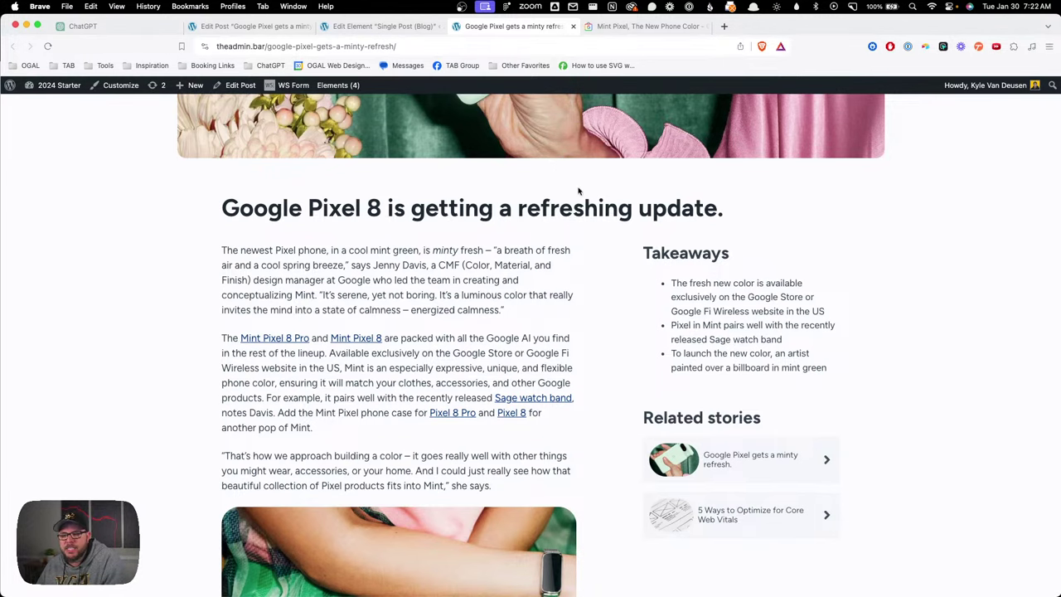
Step: Add the CSS class "takeaways" to the takeaways post meta block in the Single Post (Blog) template and update it
click(389, 26)
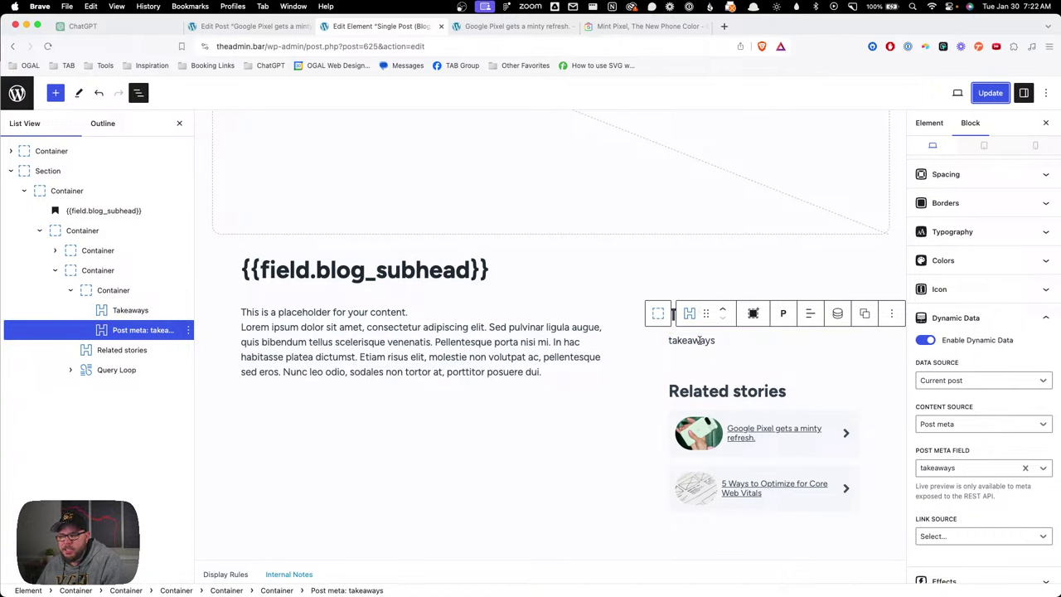
scroll(986, 497, down, 3)
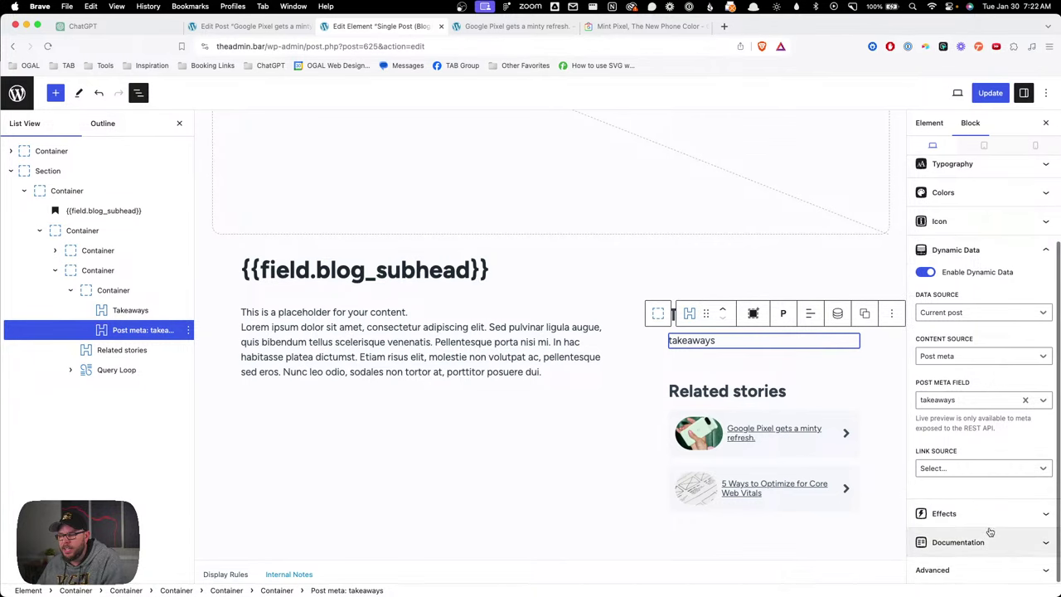
click(959, 566)
click(942, 412)
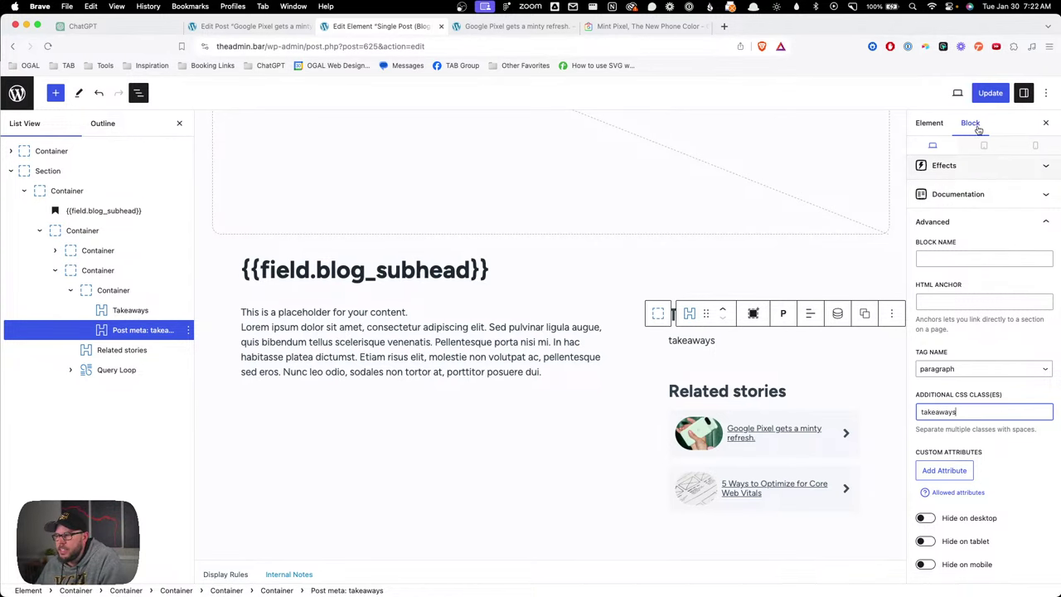
click(981, 97)
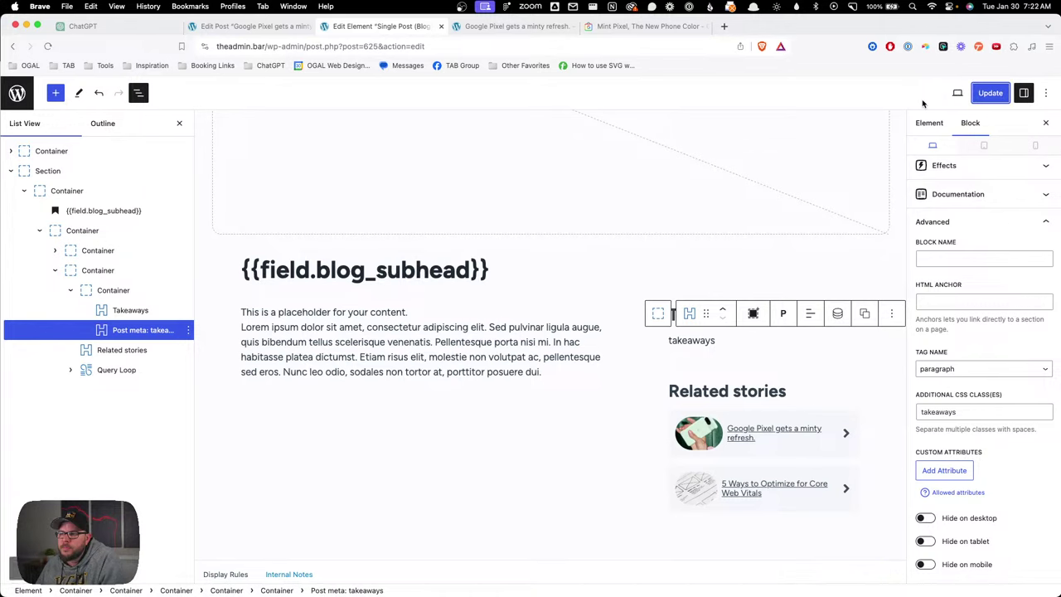
Step: Open the Additional CSS editor in the site customizer from the published post and bring the Takeaways list into the preview
click(512, 26)
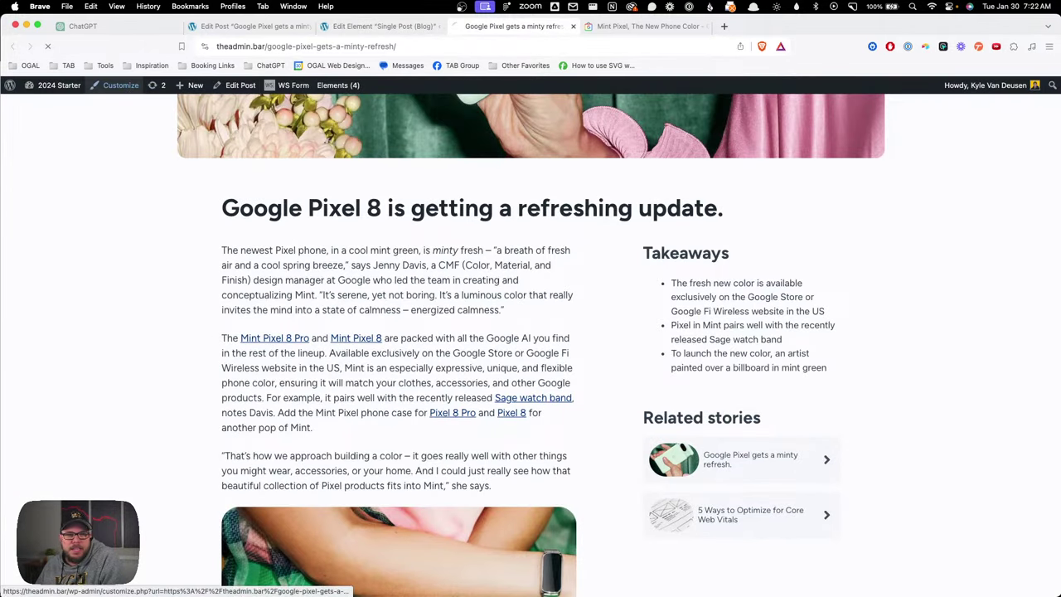
click(116, 84)
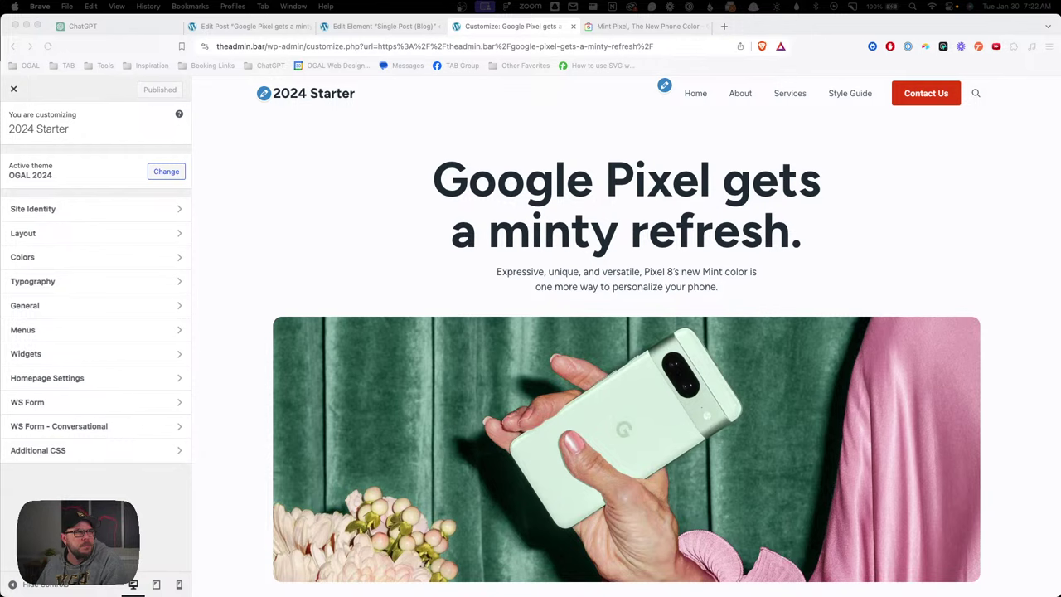
click(99, 451)
click(47, 226)
key(super+v)
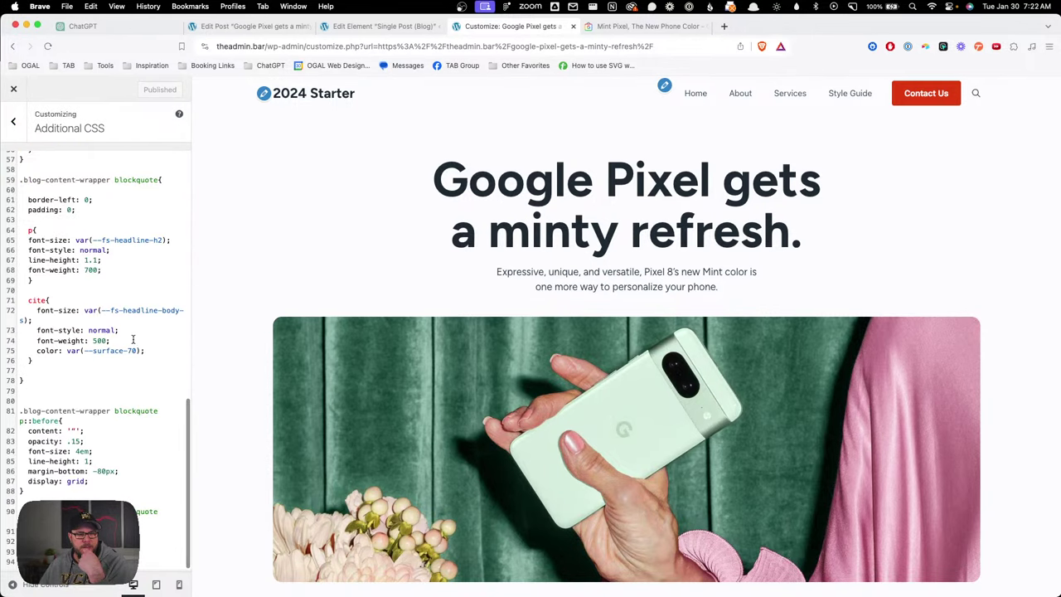
key(super+z)
scroll(610, 267, down, 5)
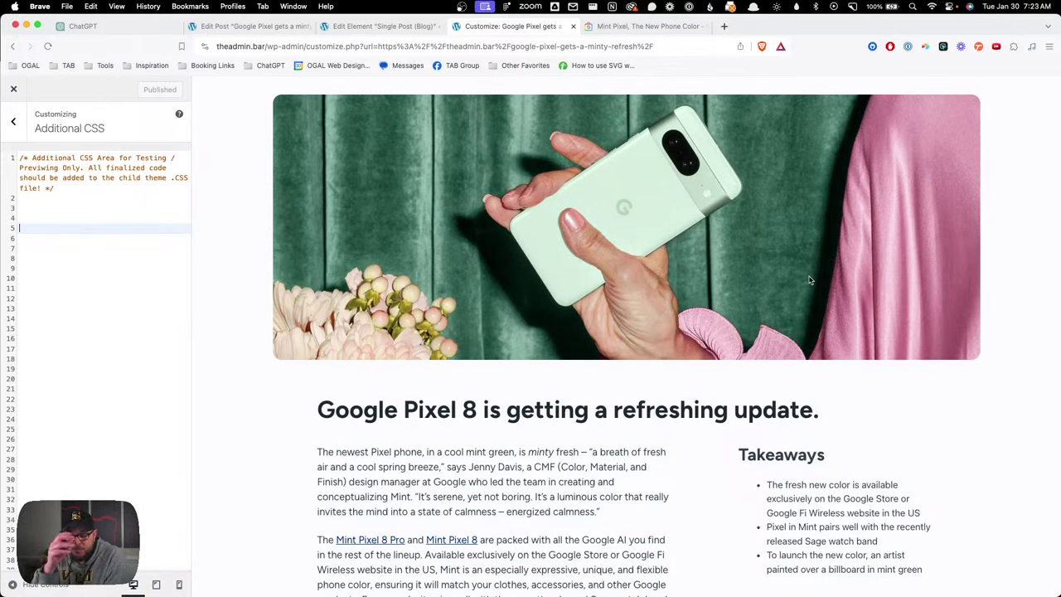
Step: Write a CSS rule for ".takeaways ul" that sets "margin-left: 0px;"
click(76, 236)
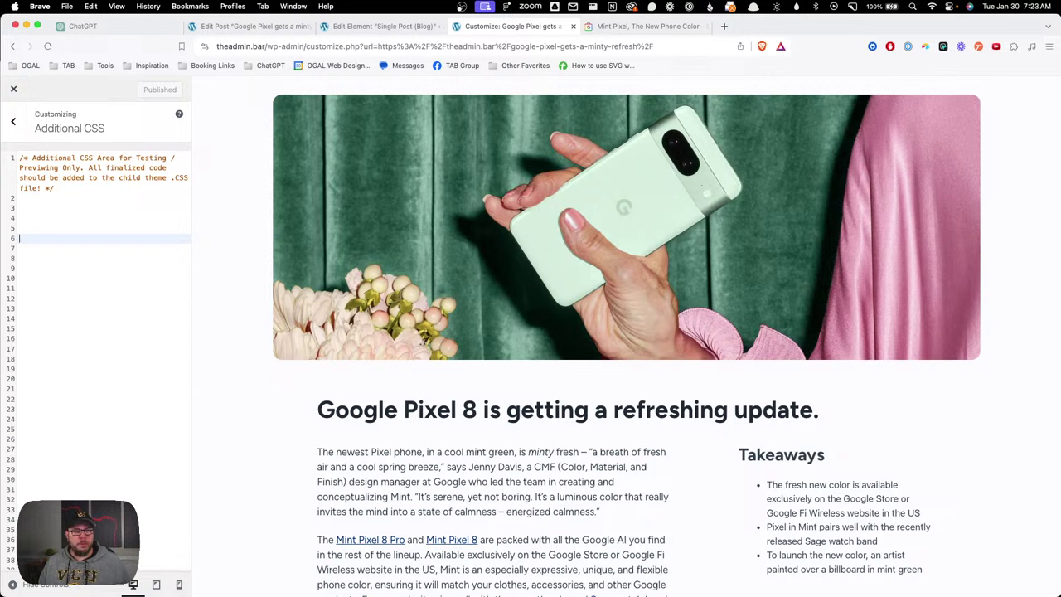
text(.takeawa)
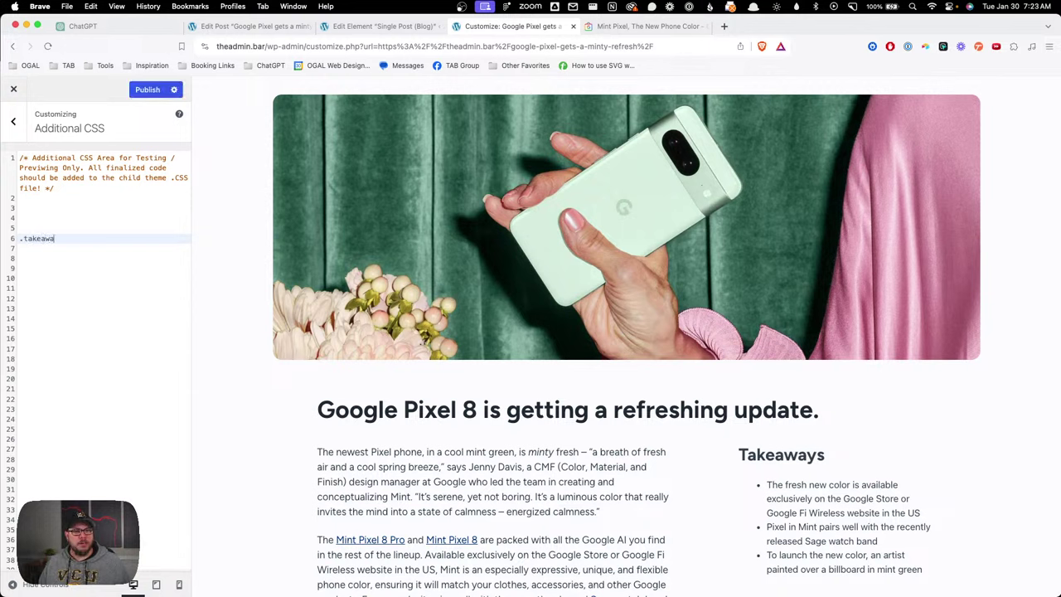
text(ys ul {)
key(Return)
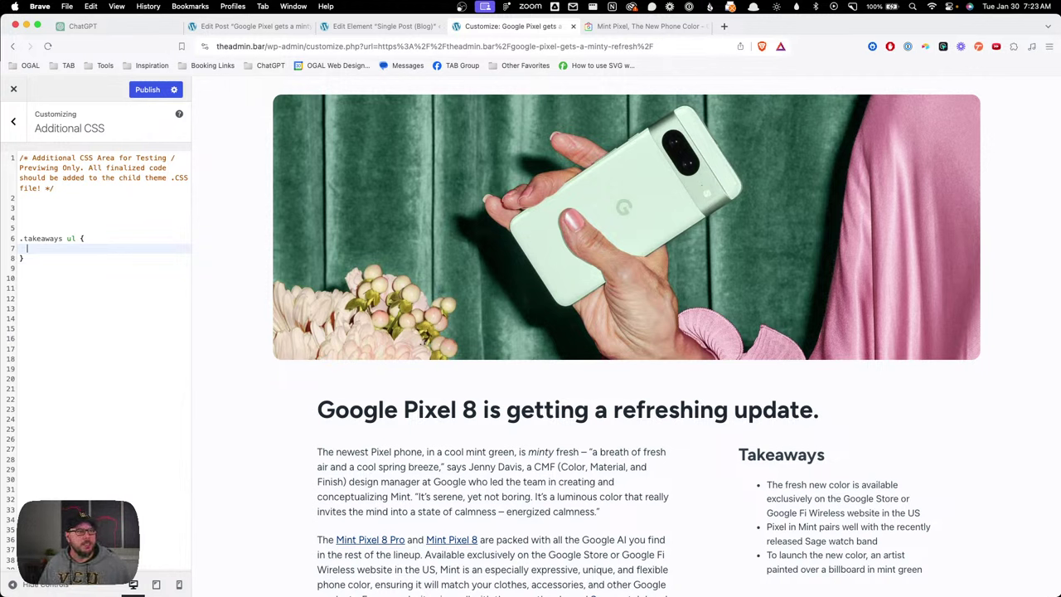
text(margin-left: )
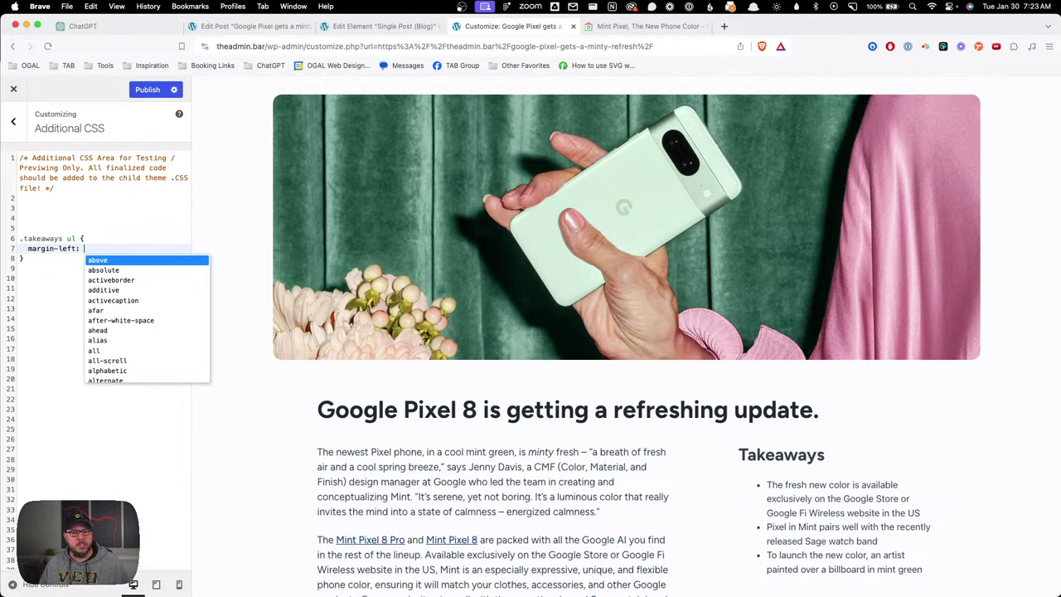
text(0px;)
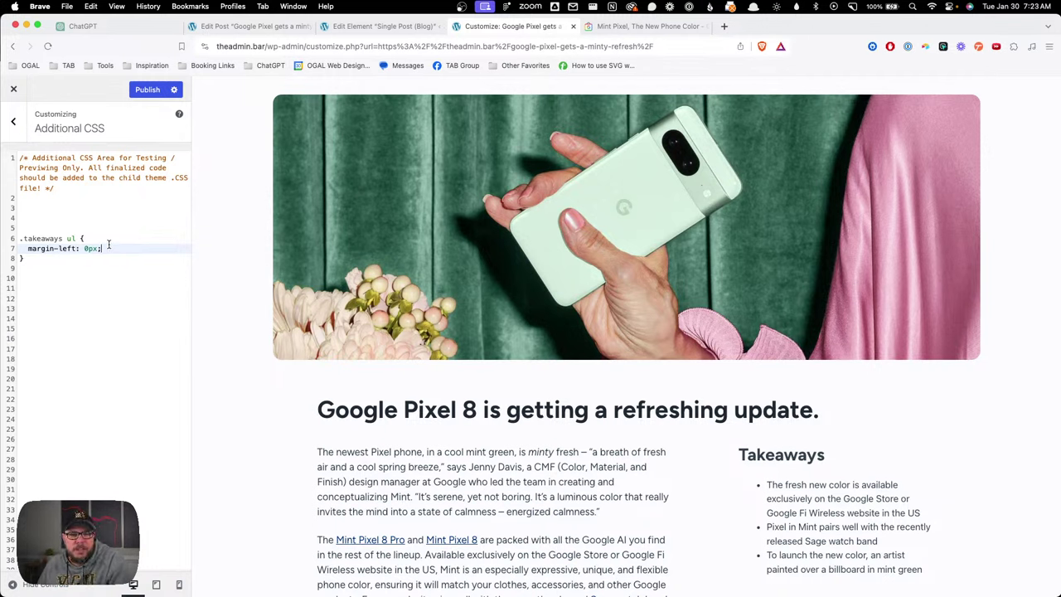
Step: Change the rule's selector to the adjacent-sibling form ".takeaways + ul"
click(68, 239)
text(+)
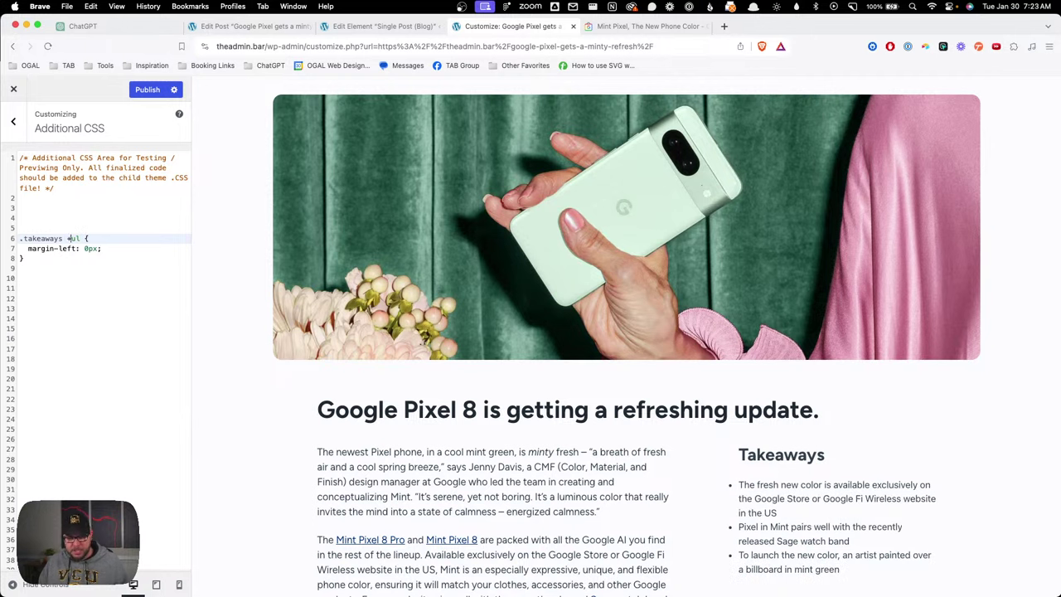
click(127, 269)
click(109, 250)
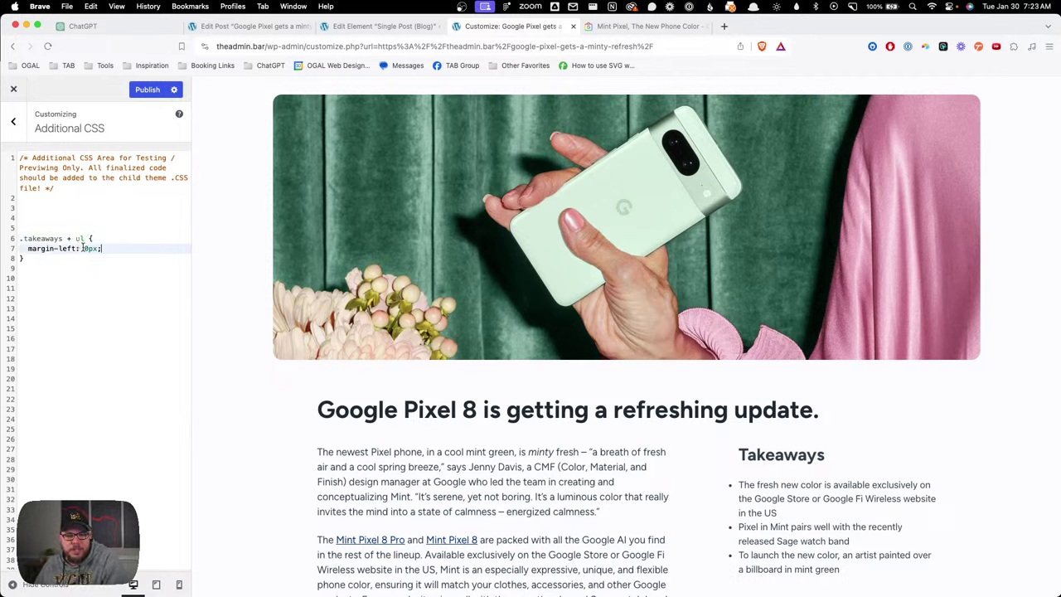
drag(62, 239, 26, 238)
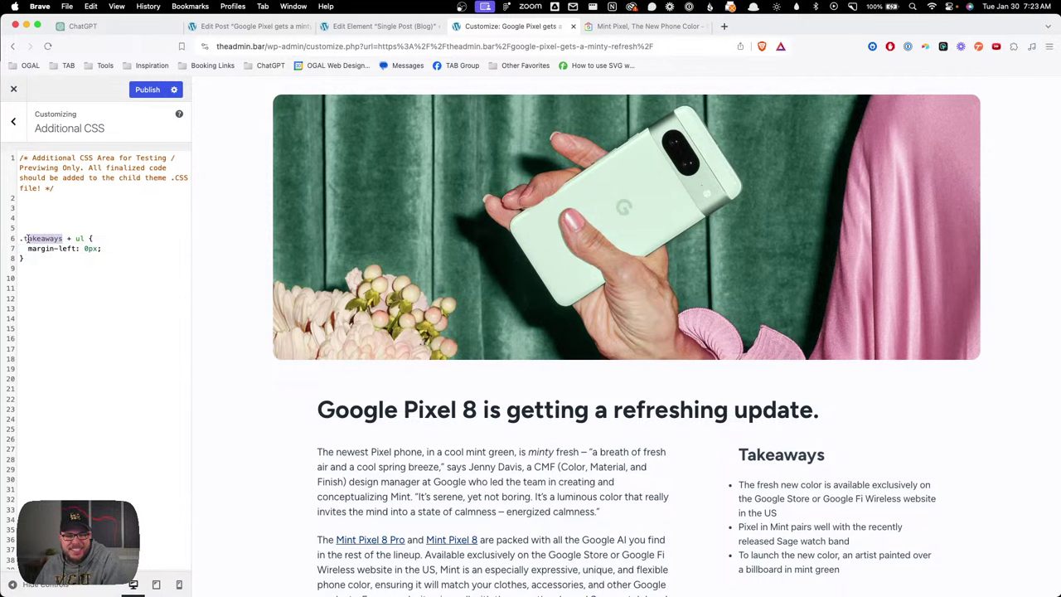
Step: Publish the Additional CSS changes and open the live Google Pixel post from its editor in a new tab
click(150, 89)
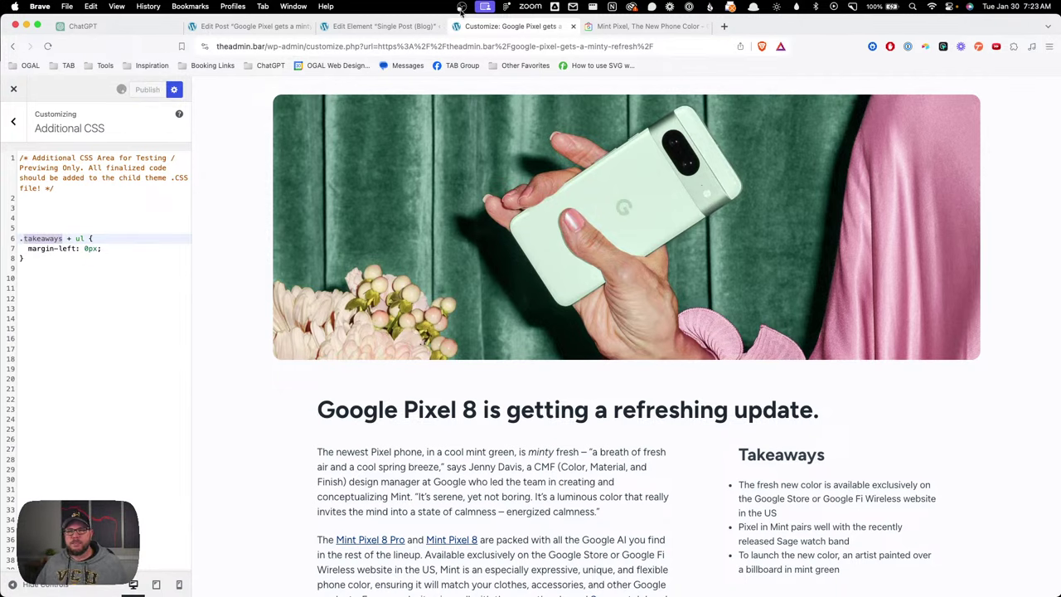
click(246, 33)
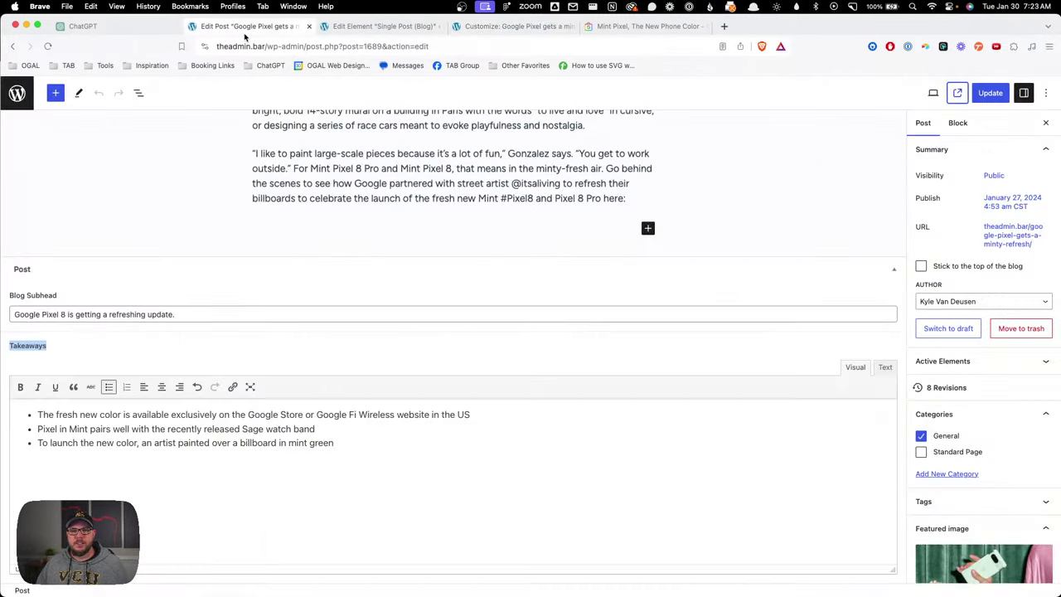
click(958, 93)
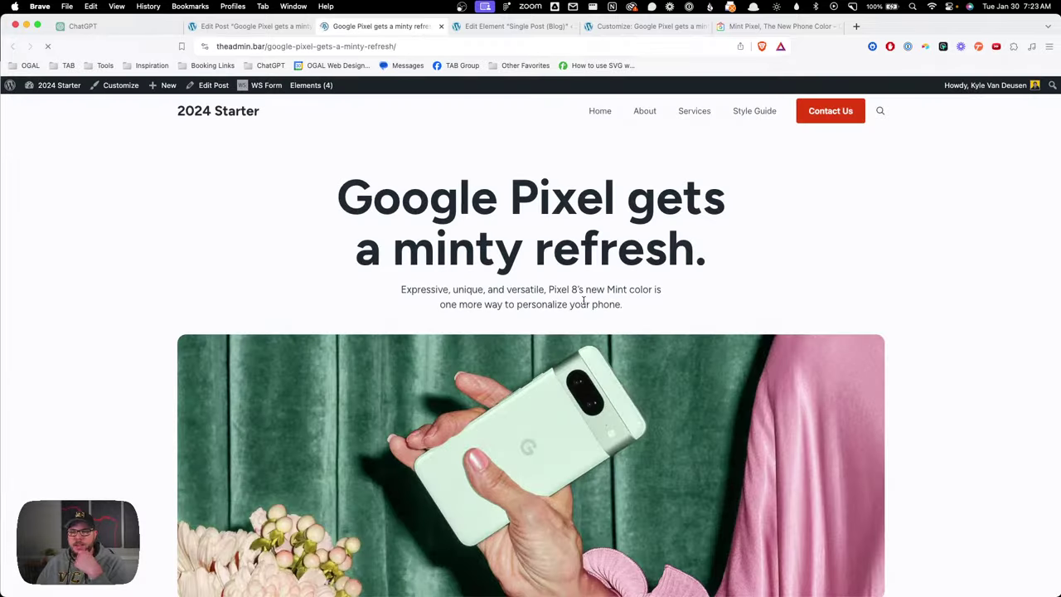
Step: Inspect the Takeaways list on the live page with the developer tools, examining the "takeaways" paragraph and its neighbouring ul element
right_click(652, 344)
click(690, 497)
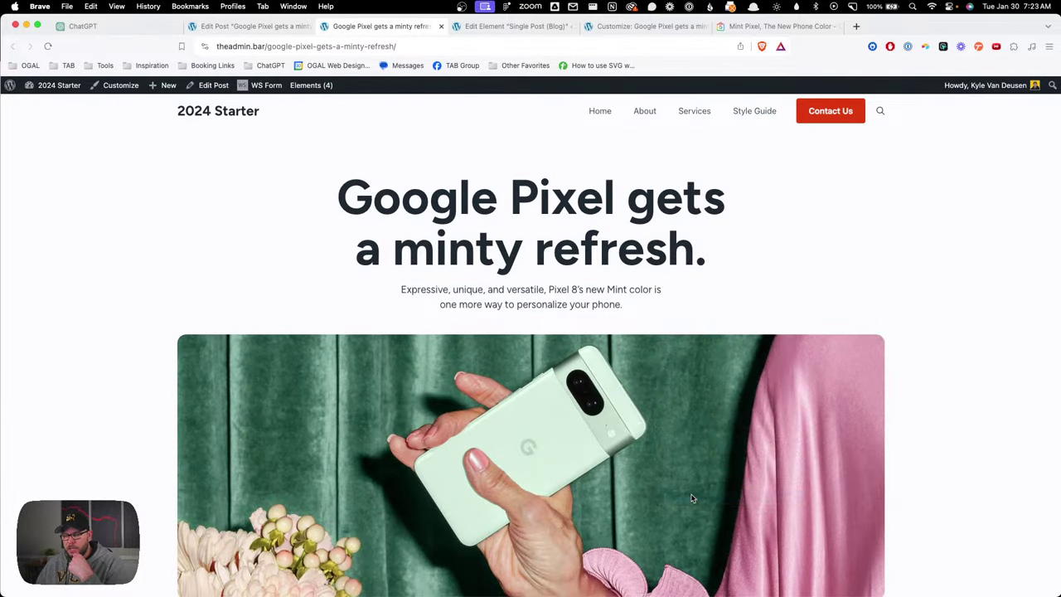
scroll(726, 388, down, 10)
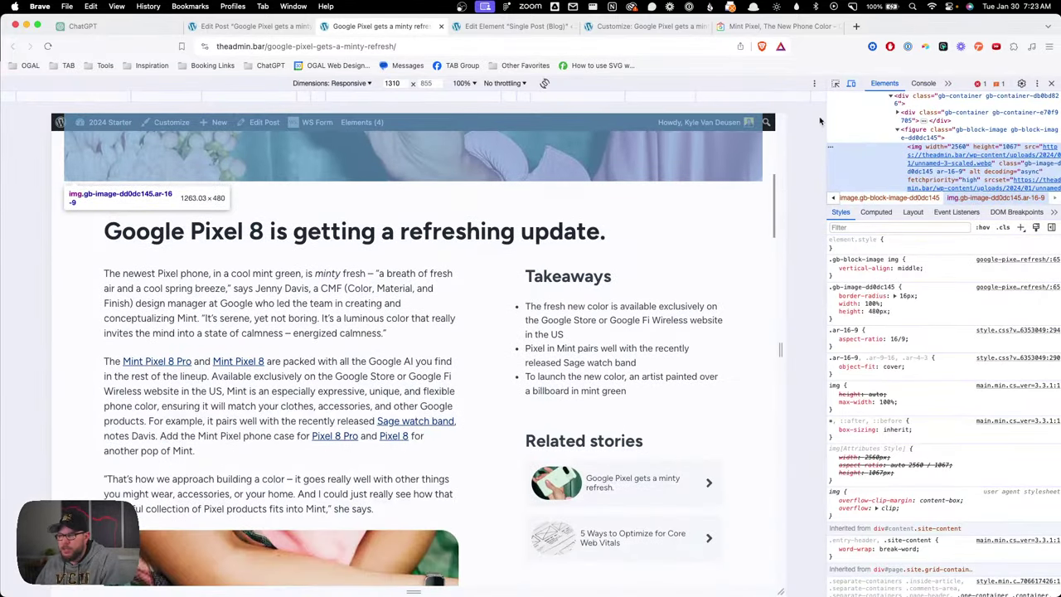
click(836, 83)
click(622, 320)
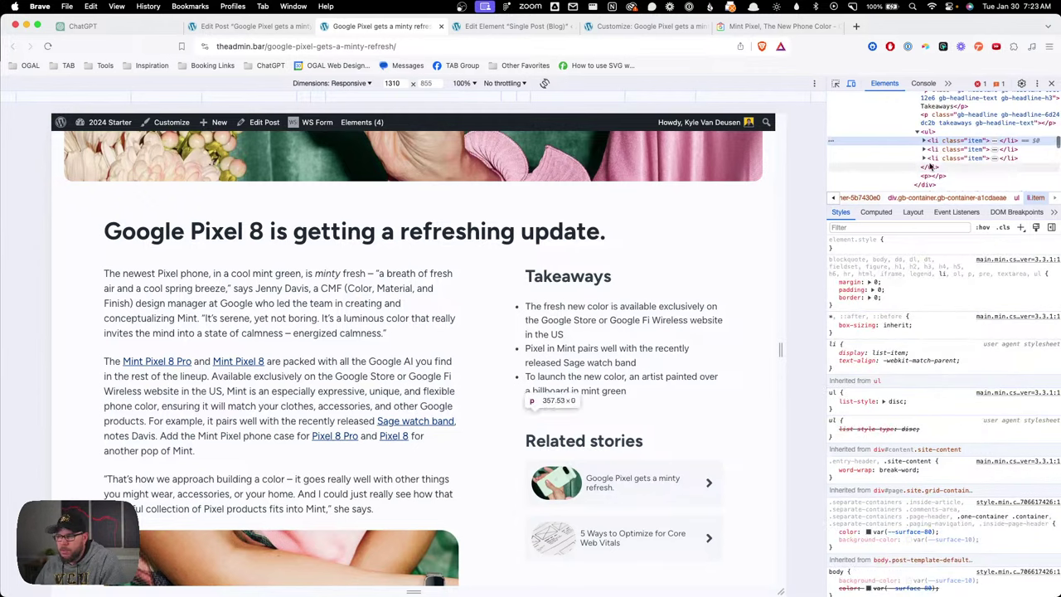
drag(826, 158, 659, 158)
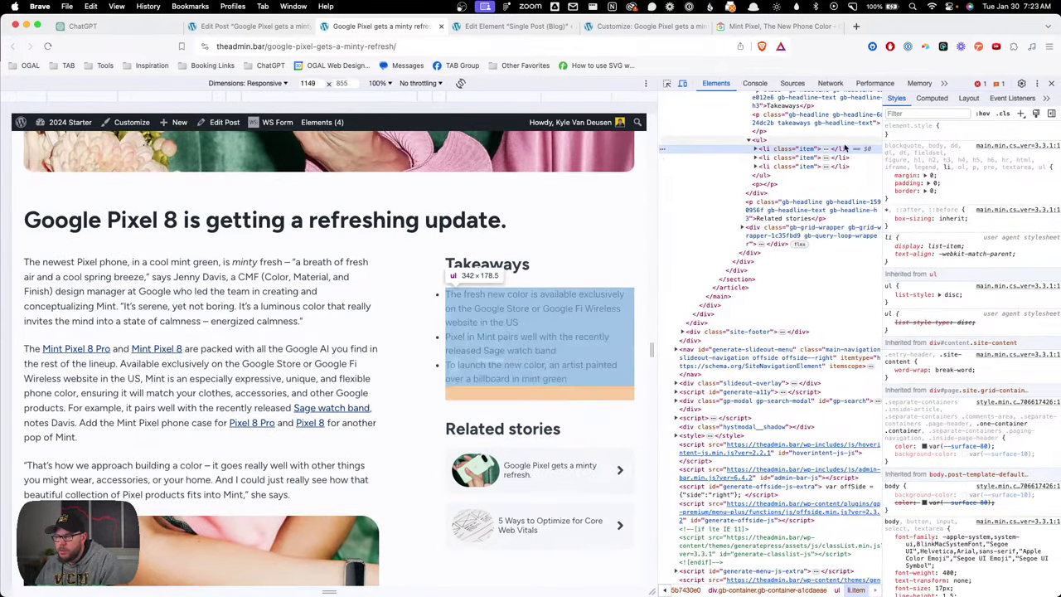
click(796, 179)
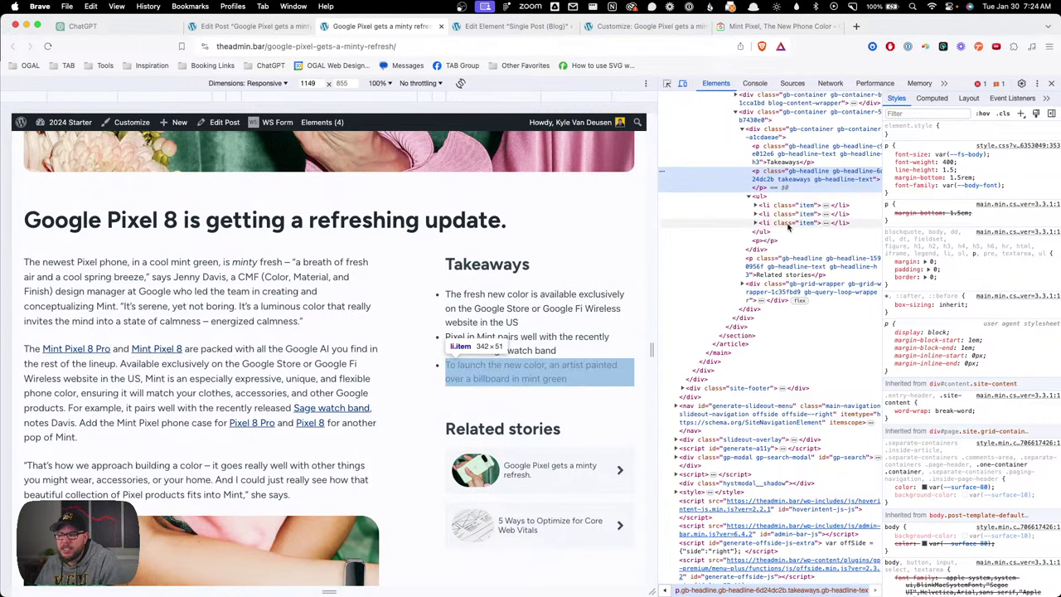
Step: Return to the Additional CSS editor and review the ".takeaways + ul" selector and its margin declaration
click(628, 30)
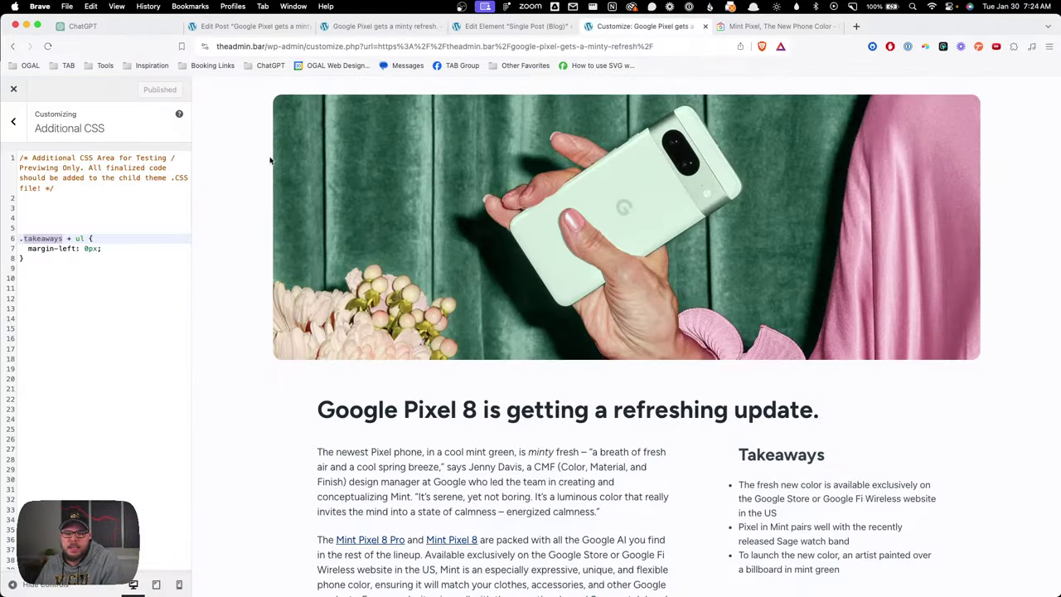
click(137, 228)
click(146, 250)
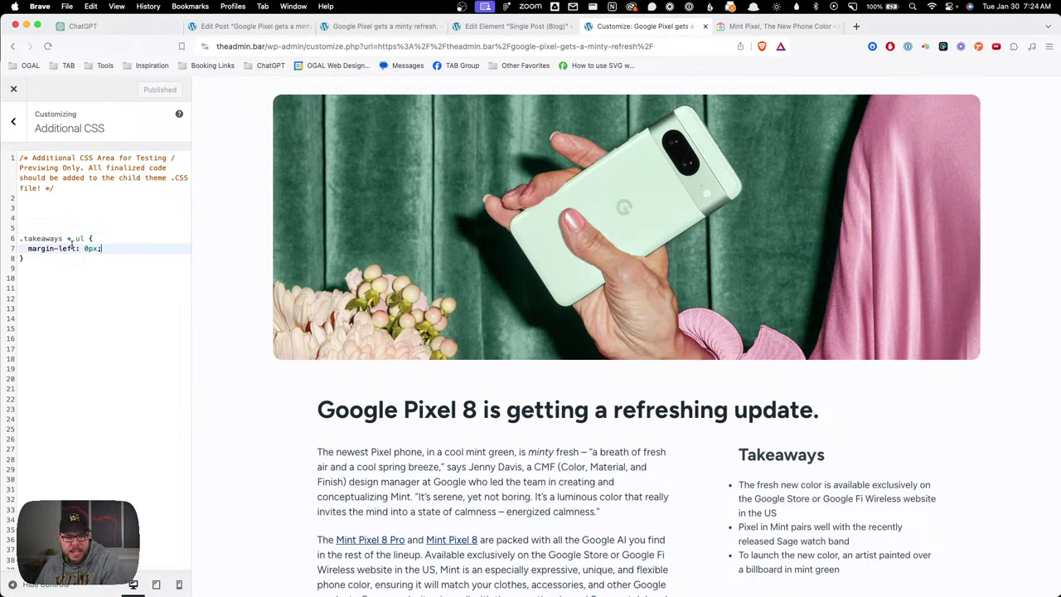
click(70, 239)
key(BackSpace)
text(+)
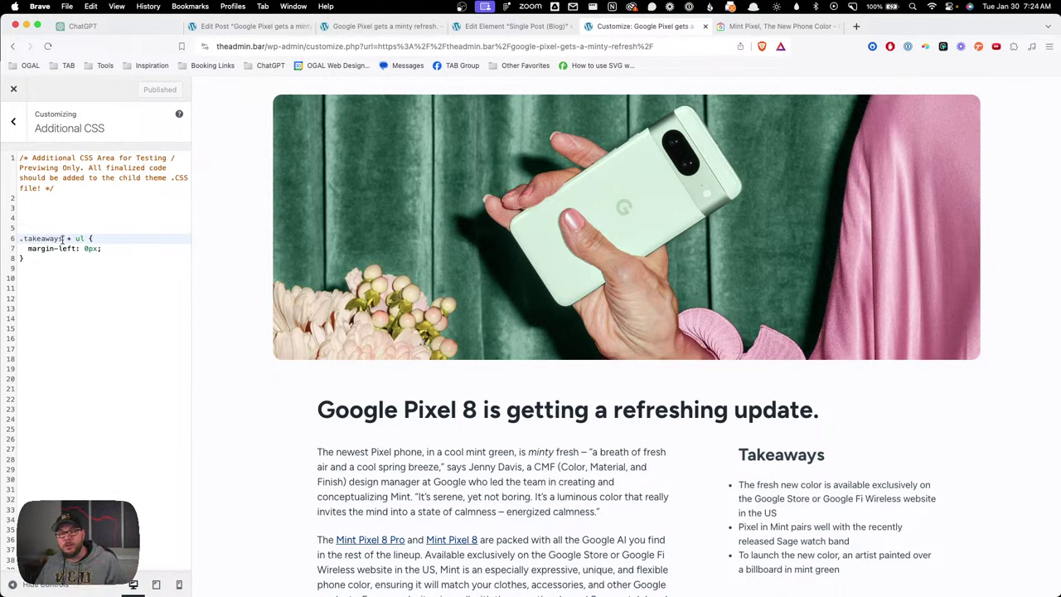
drag(62, 240, 52, 239)
click(109, 249)
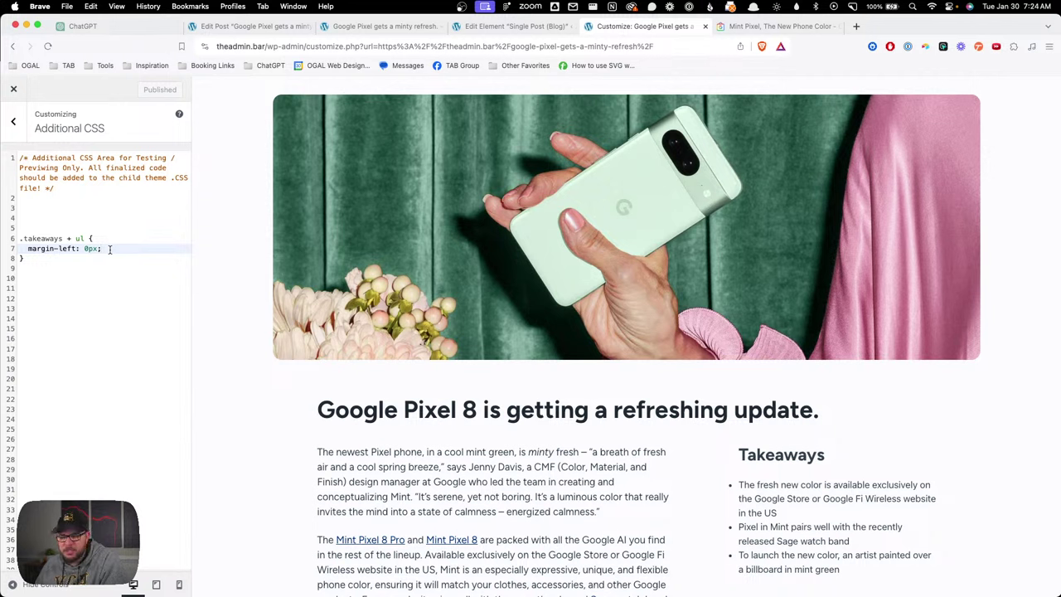
key(BackSpace)
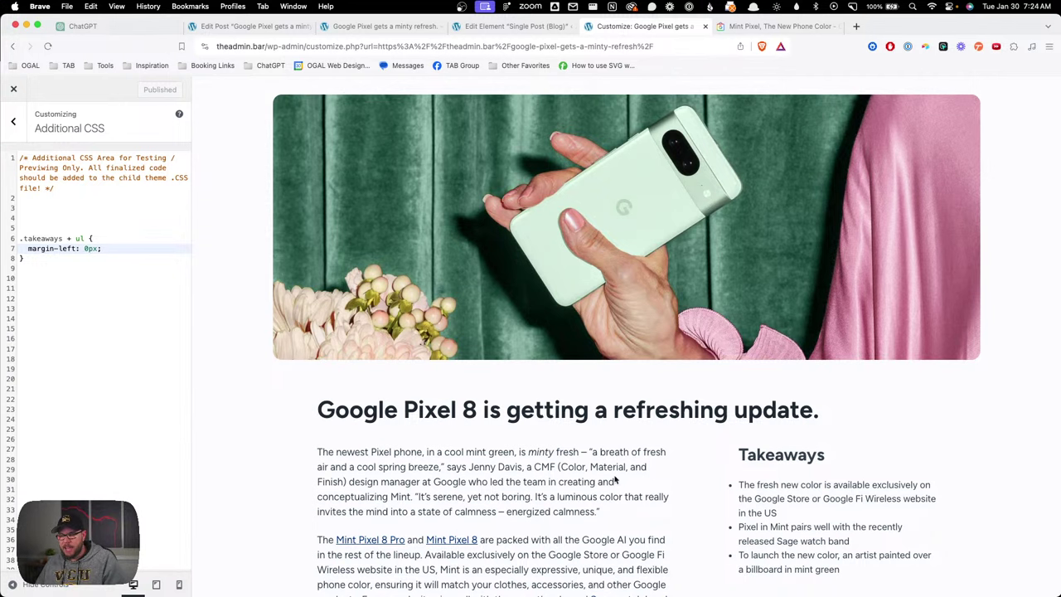
text(0)
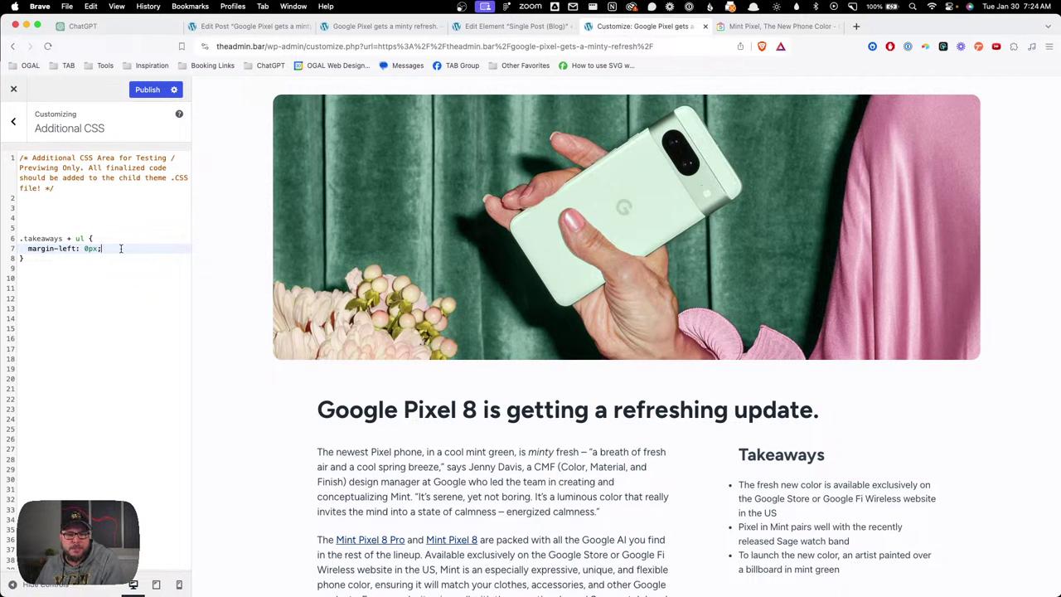
Step: Add "list-style: none;" to the ".takeaways + ul" rule
key(Return)
text(list-)
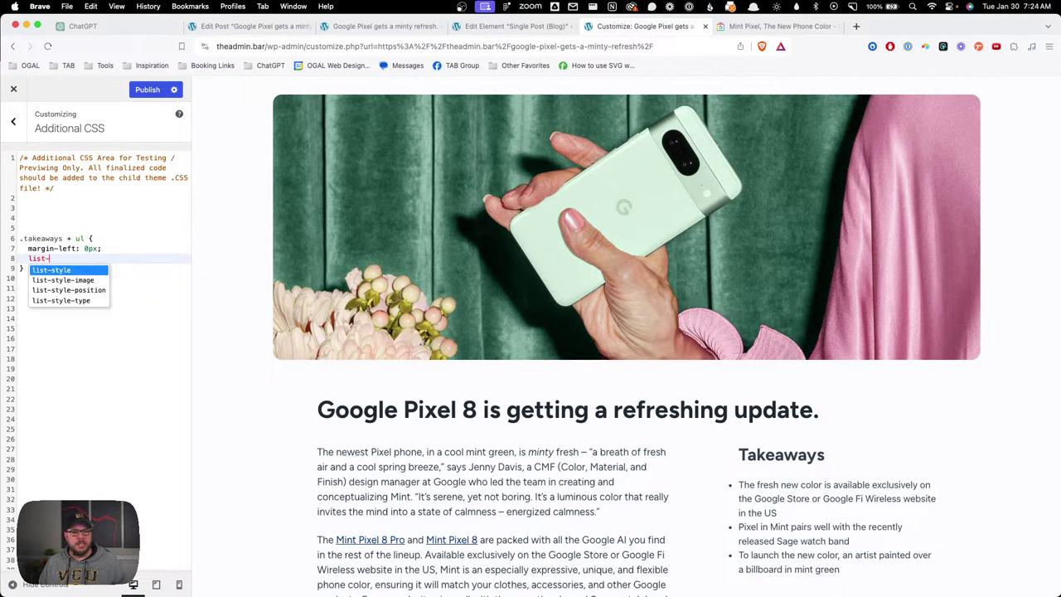
text(st)
key(Return)
text(: none;)
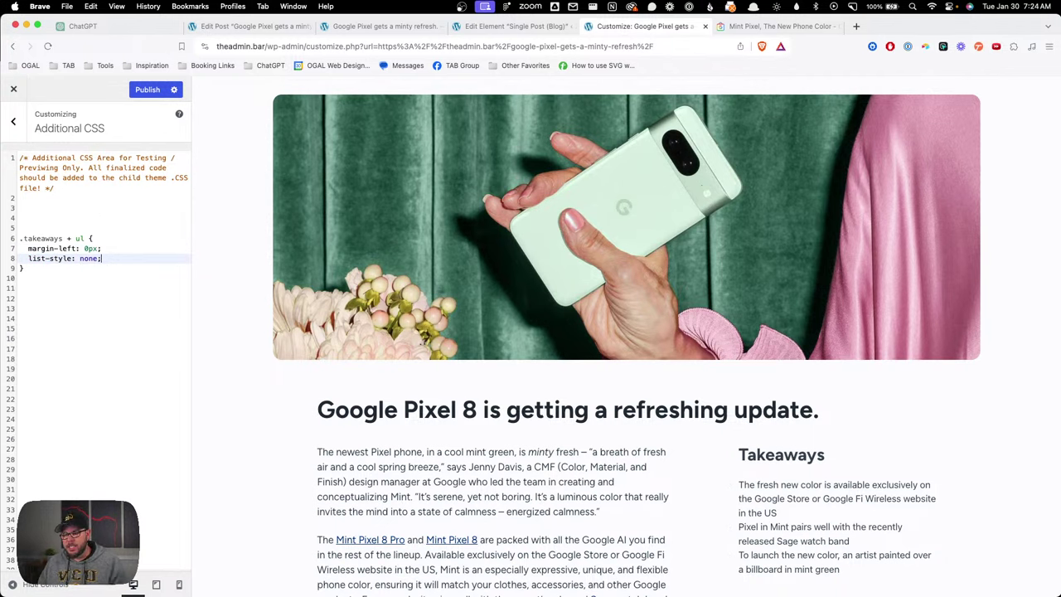
Step: Write a new CSS rule for ".takeaways + ul li" that sets "margin-bottom: 16px;"
scroll(779, 509, down, 2)
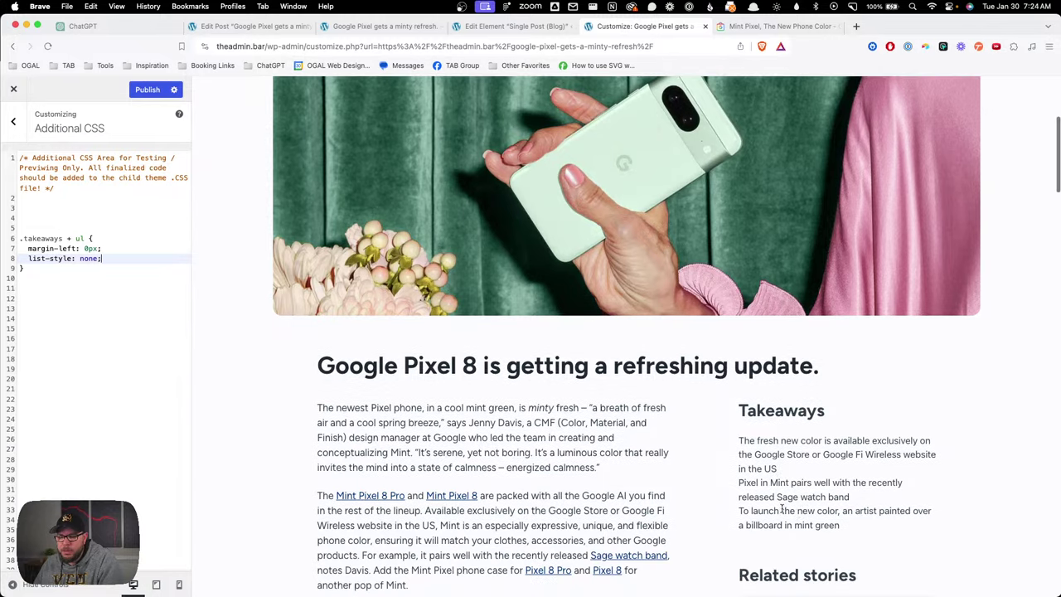
click(73, 277)
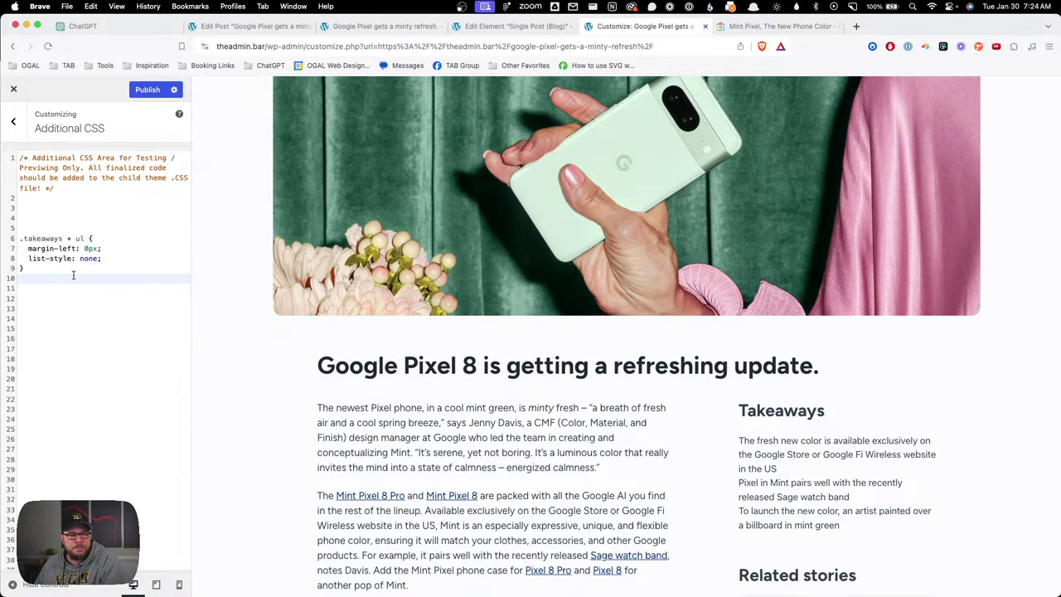
key(Return)
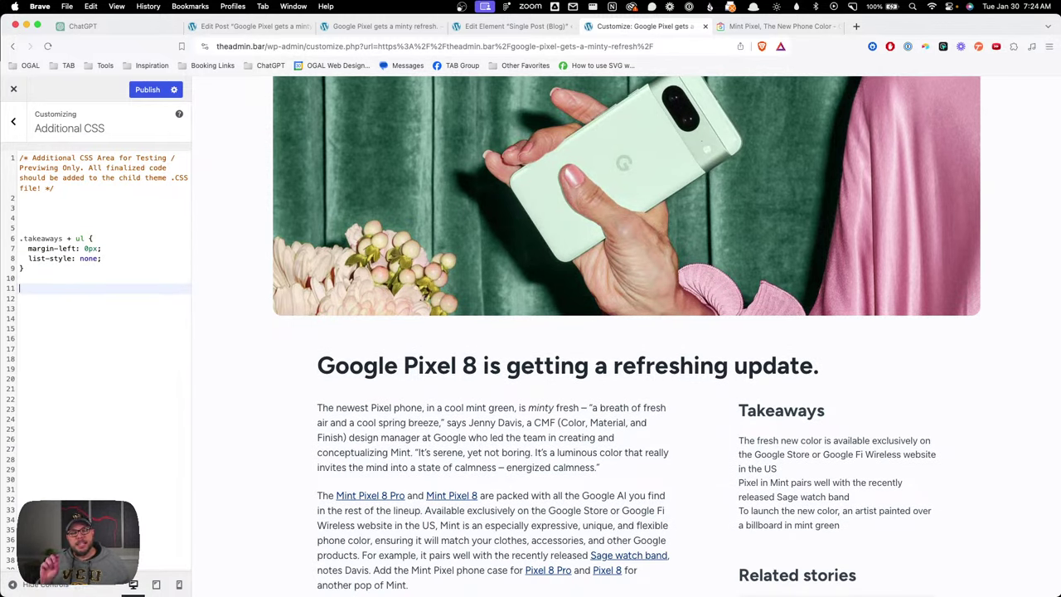
text(.)
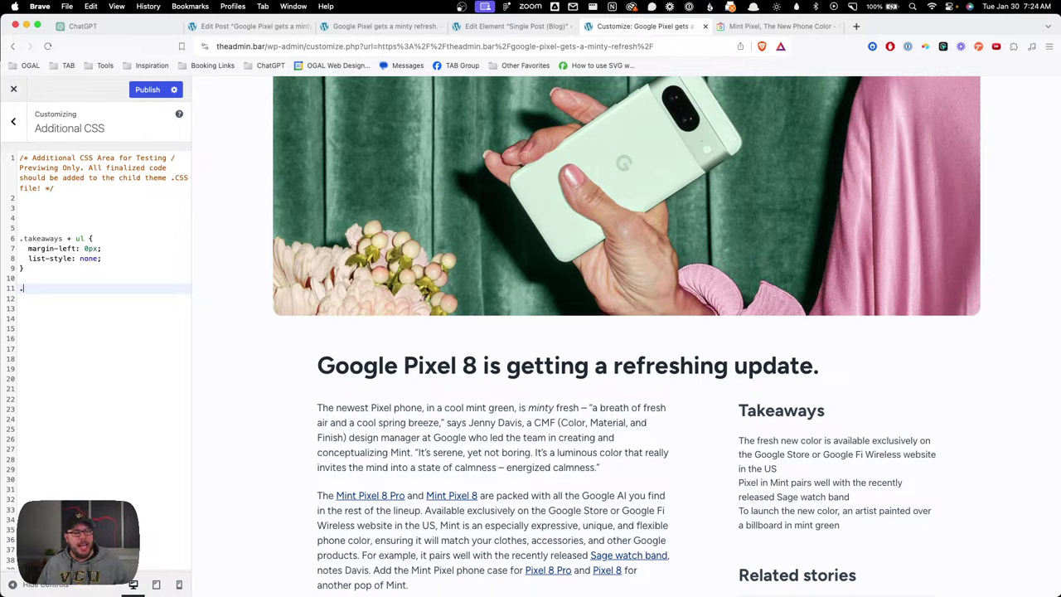
text(takeaways + ul l)
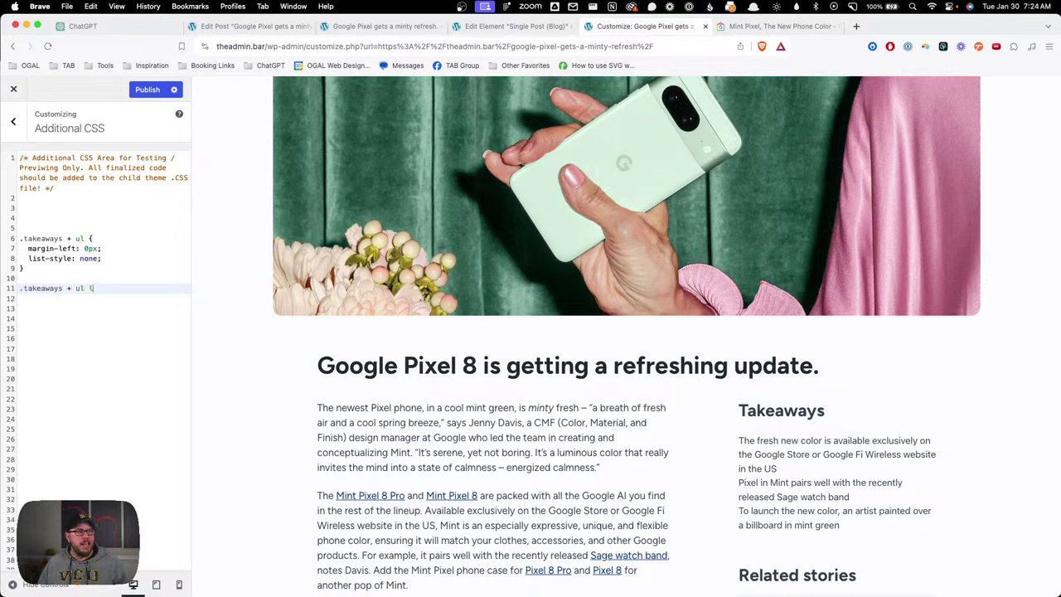
text(i {)
key(Return)
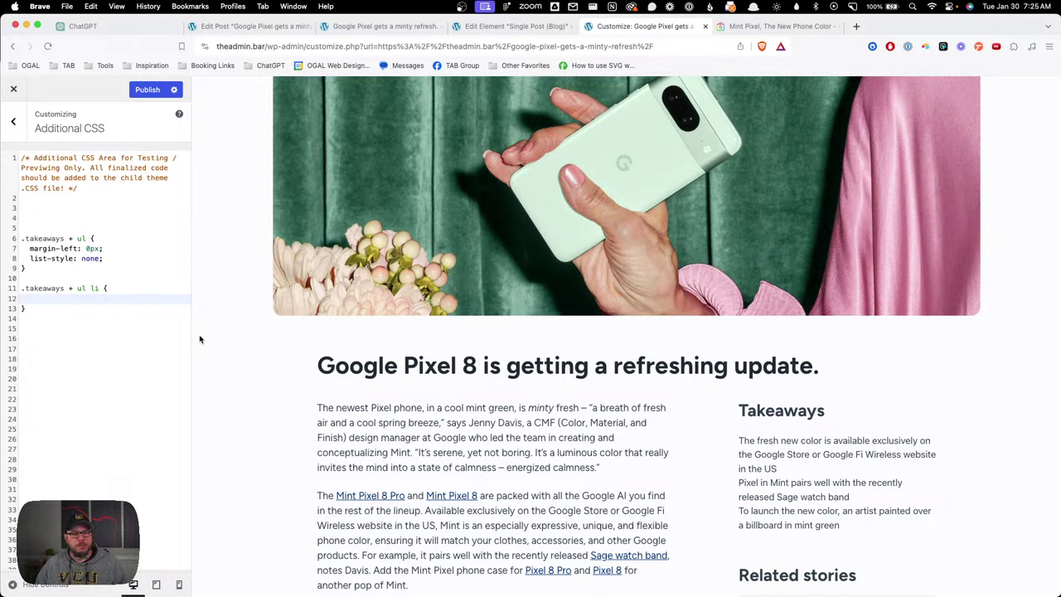
text(margin-bottom: )
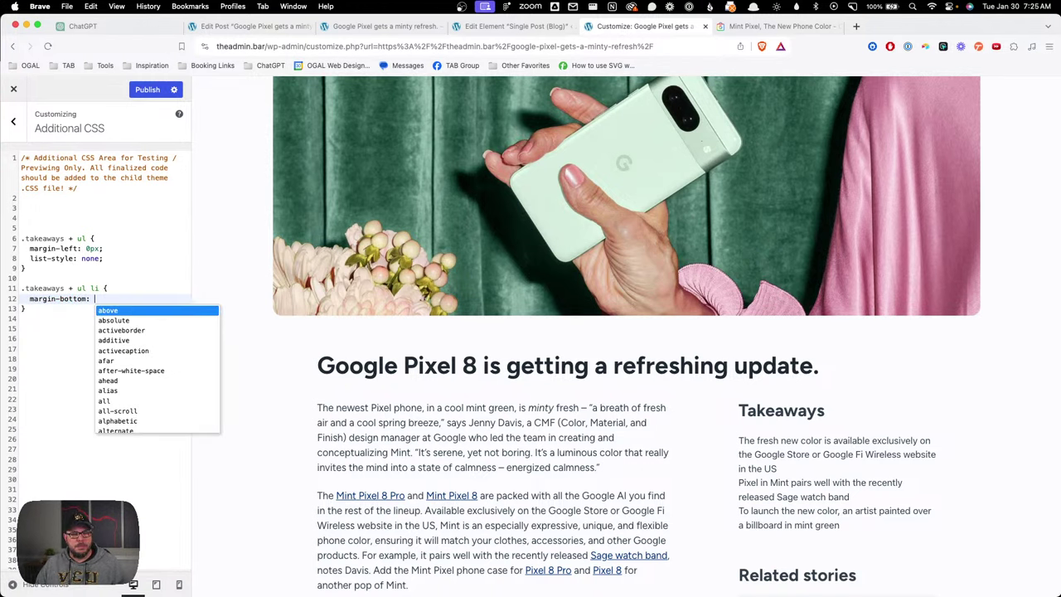
text(16px;)
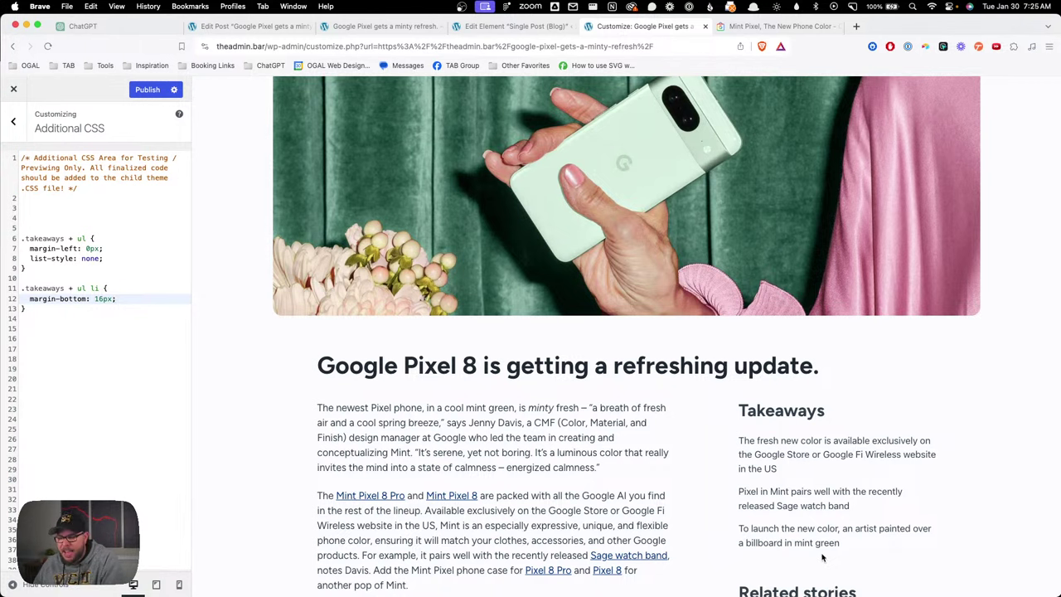
Step: Add "border-left: 4px solid #d3e3fd;" to the ".takeaways + ul li" rule
scroll(822, 557, down, 3)
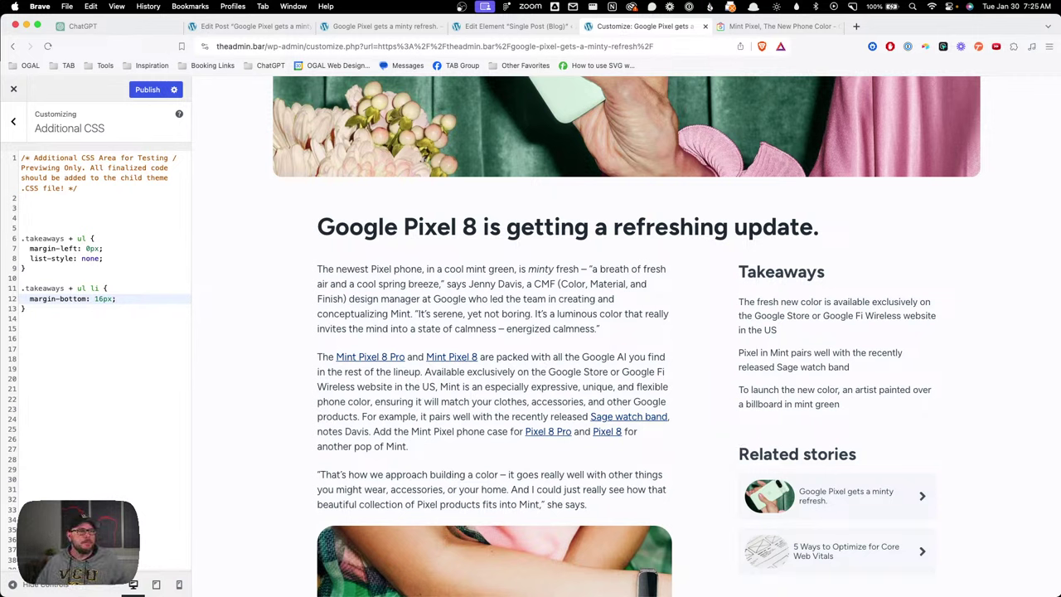
key(Return)
text(border-left:)
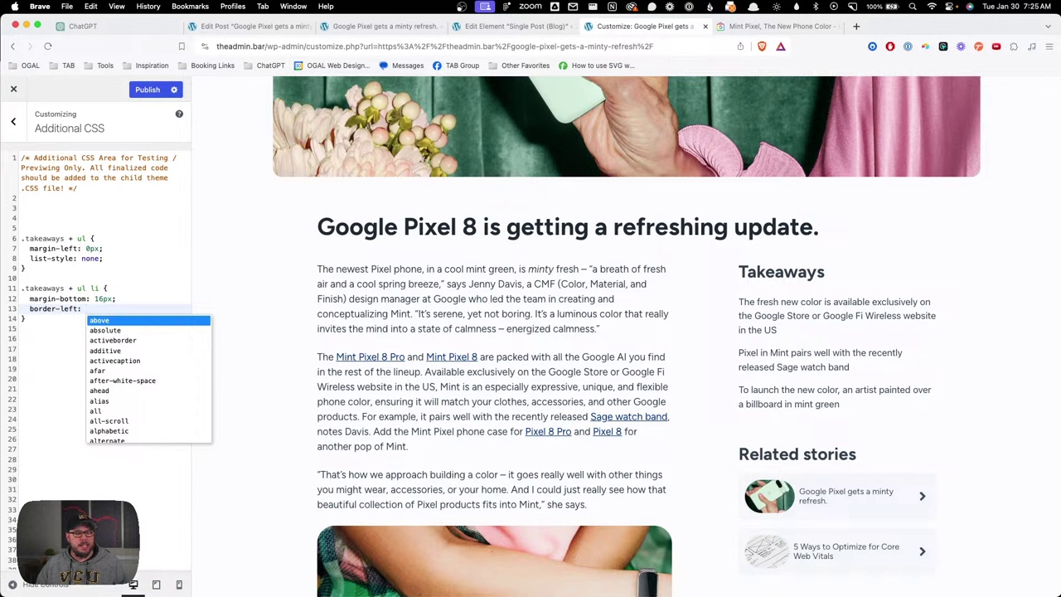
text( 4px solid )
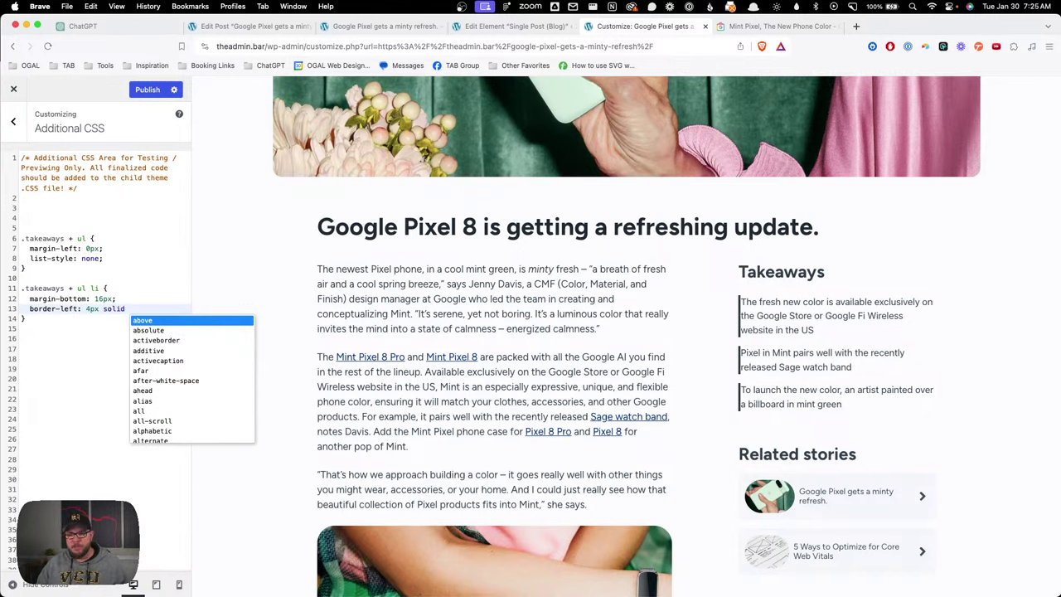
text(#)
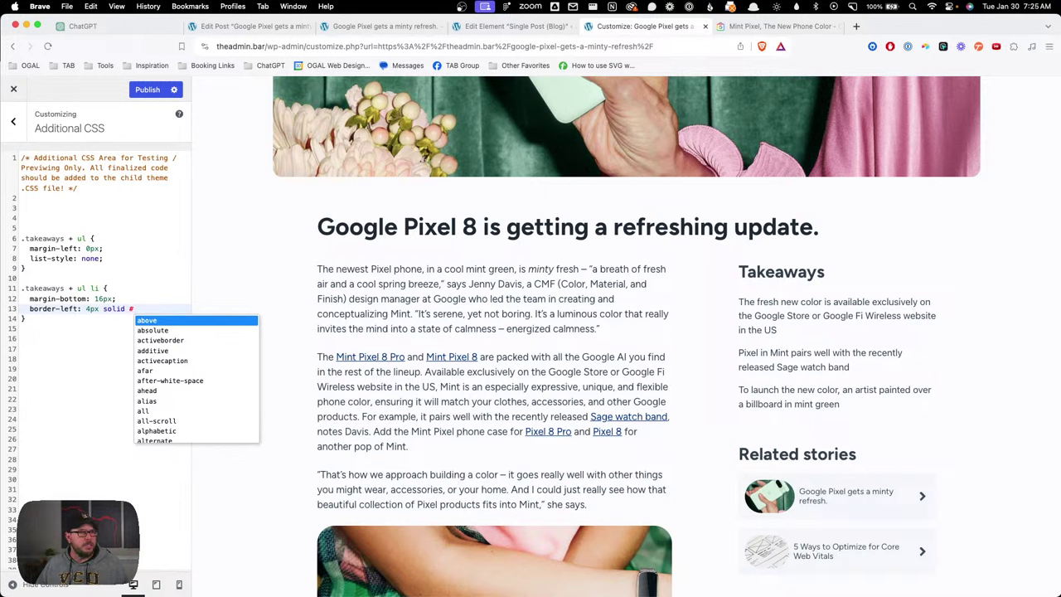
text(d3)
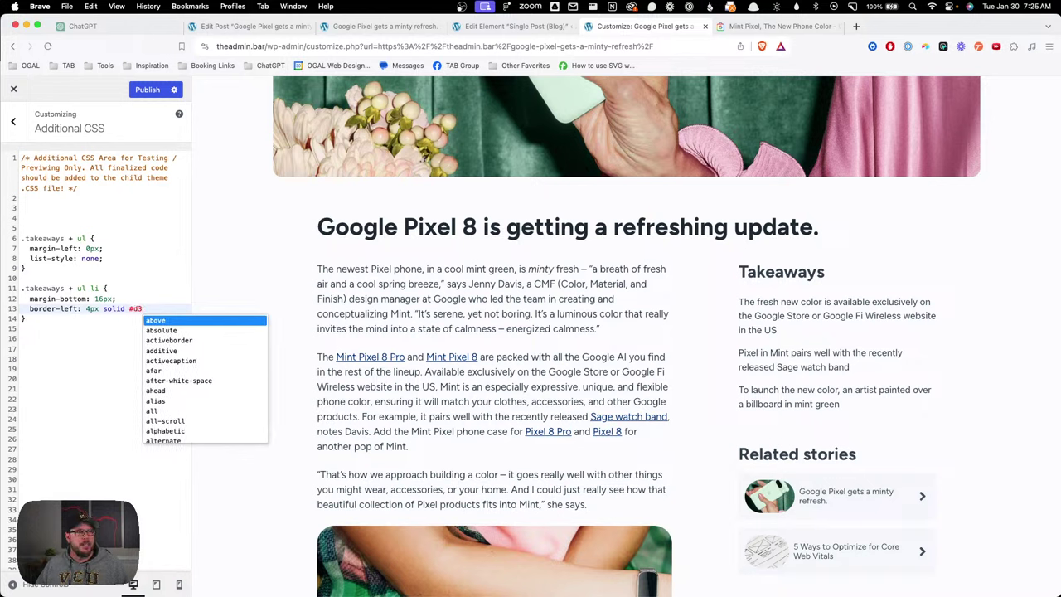
text(e3fd)
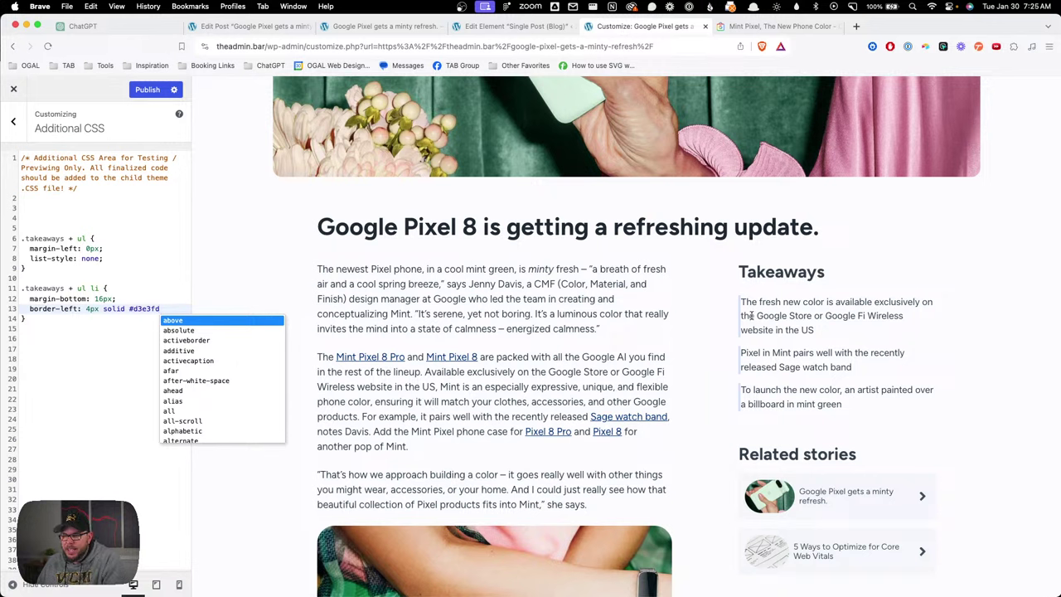
text(;)
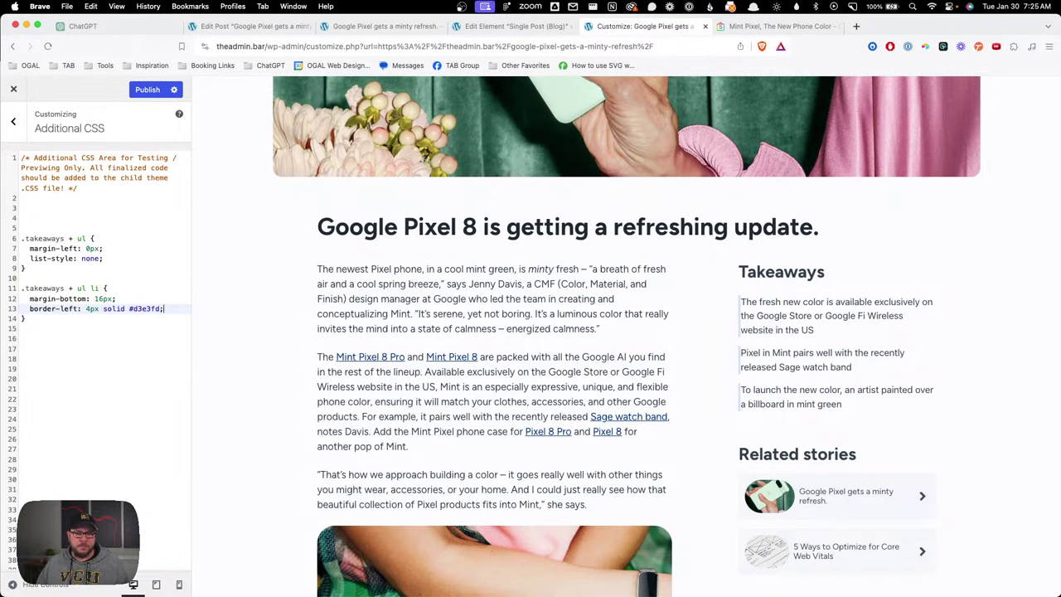
Step: Add "padding-left: 16px;" to the ".takeaways + ul li" rule
key(Return)
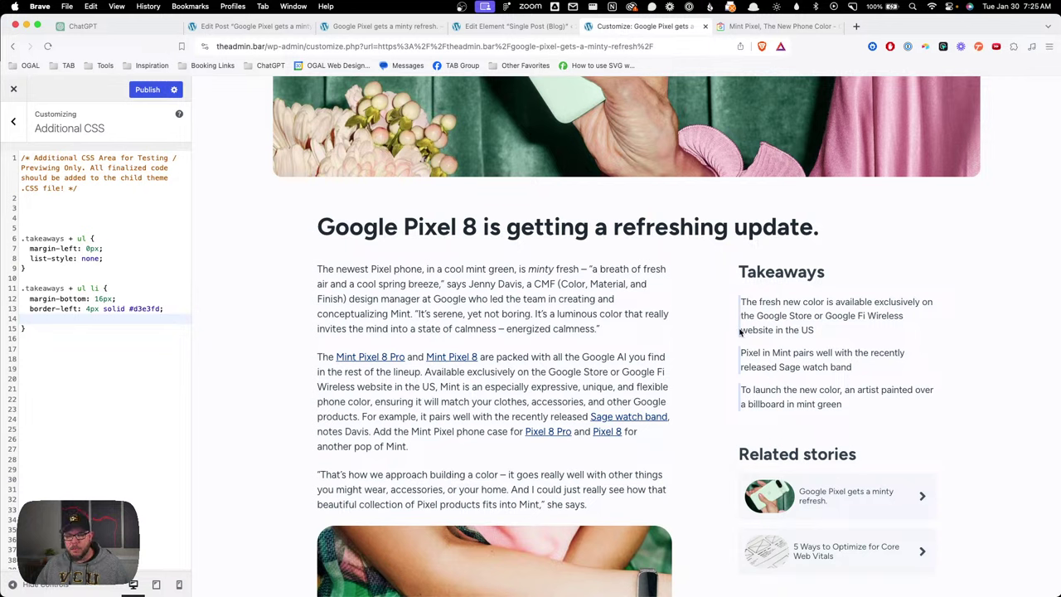
text(padding-left:)
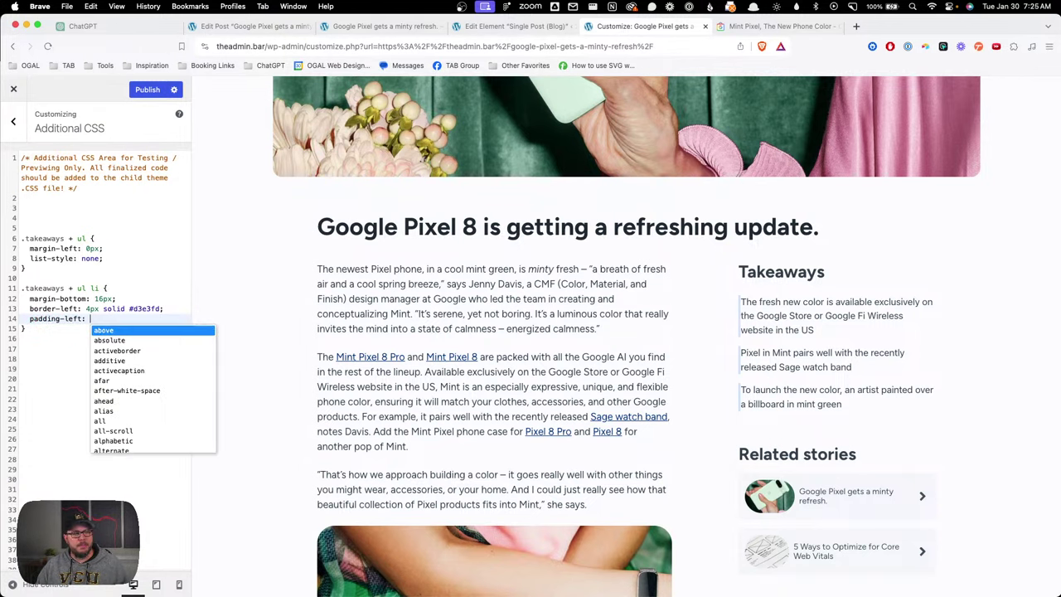
text( 16px;)
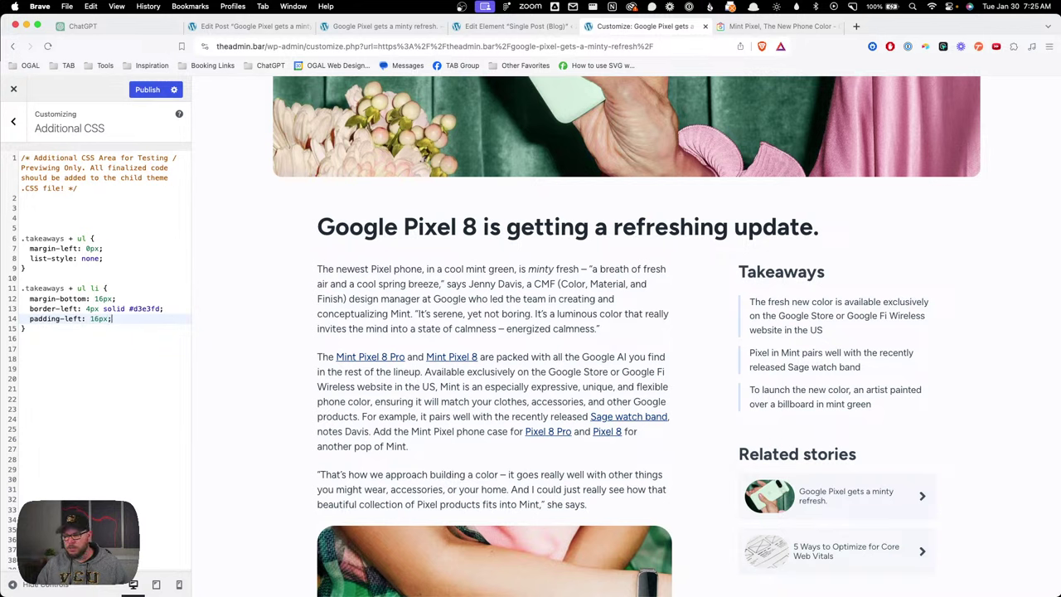
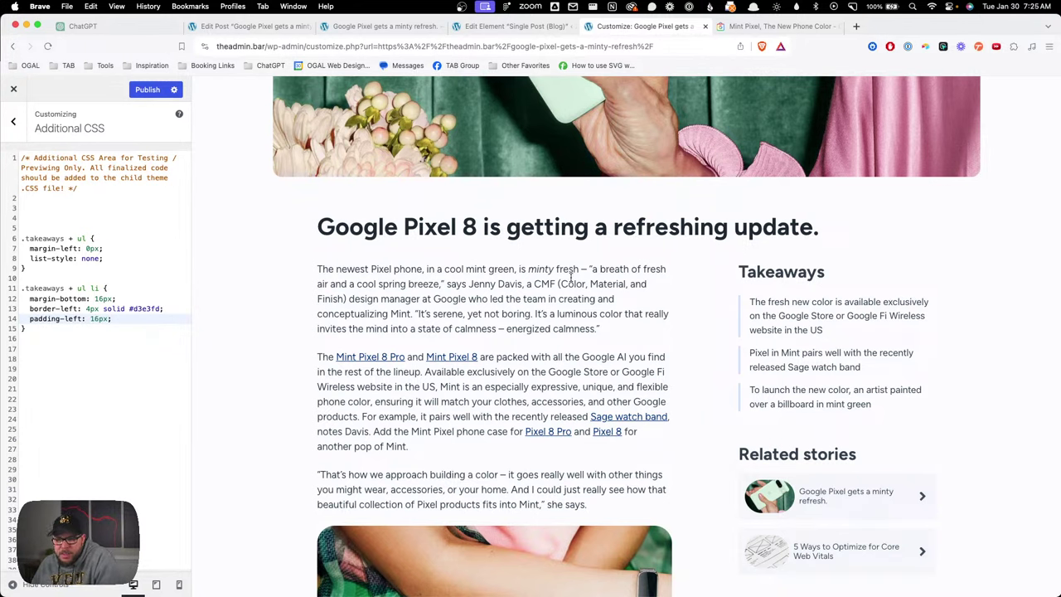
Step: Compare the Takeaways list and body text sizes in the site preview with those in the original Google Store article
drag(789, 309, 831, 334)
click(831, 333)
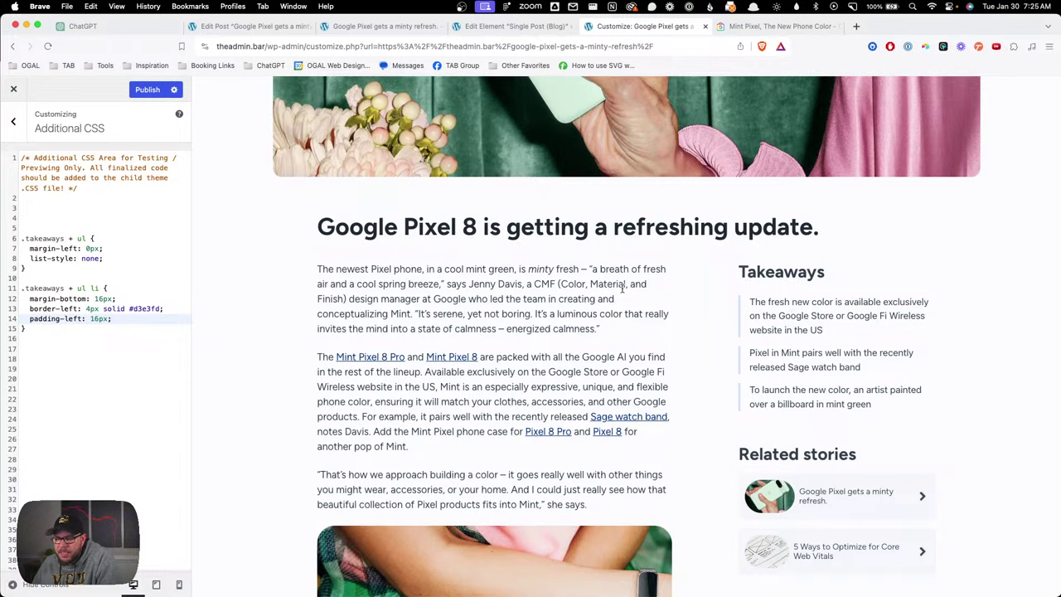
drag(561, 279, 657, 292)
drag(804, 315, 855, 322)
click(840, 312)
click(742, 26)
drag(499, 296, 594, 296)
click(502, 296)
double_click(502, 296)
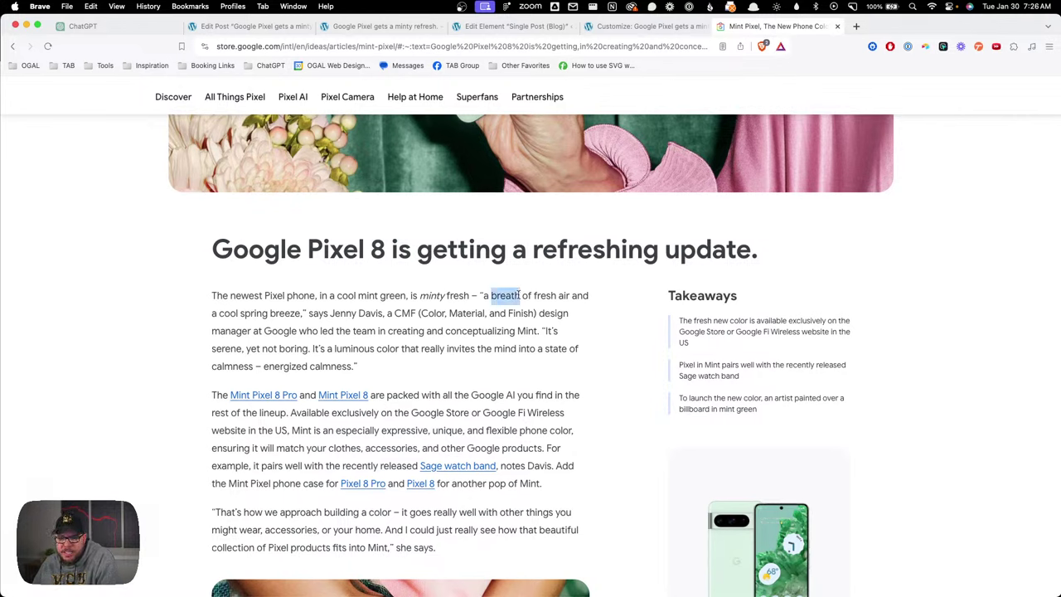
drag(502, 296, 589, 301)
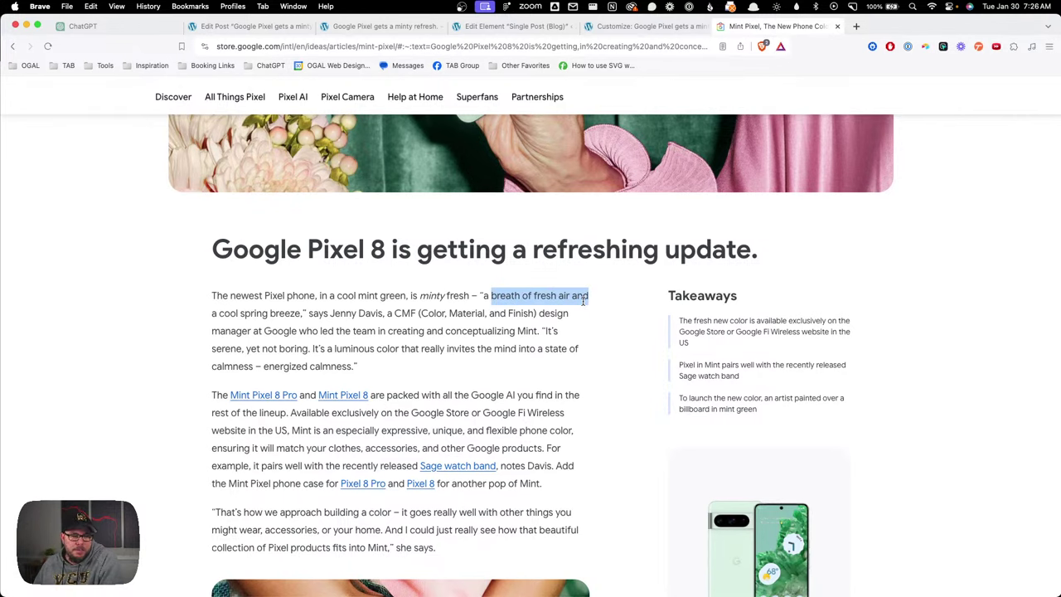
click(658, 327)
drag(707, 331, 679, 321)
click(550, 110)
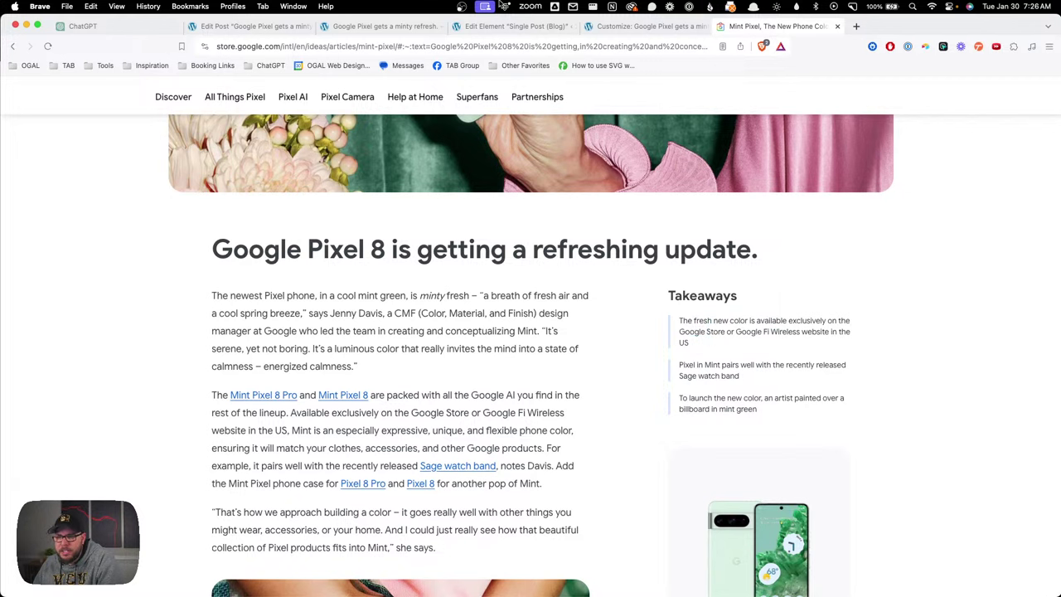
click(645, 26)
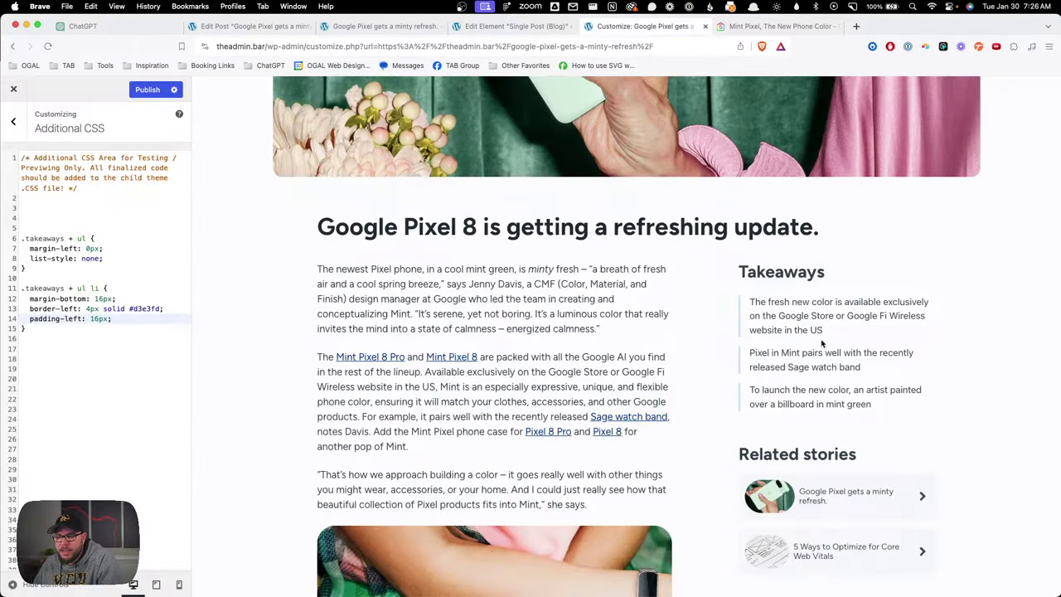
Step: Try applying the "body-s" global style to the takeaways post meta headline in the Single Post (Blog) element and update the element
click(516, 26)
click(694, 340)
scroll(869, 374, up, 3)
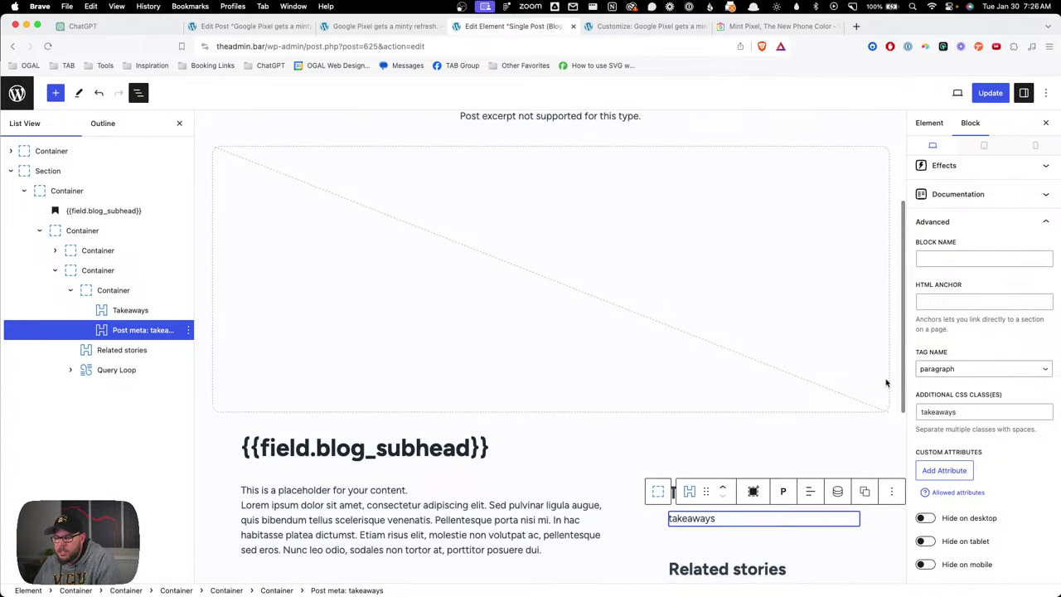
scroll(978, 332, up, 5)
click(927, 200)
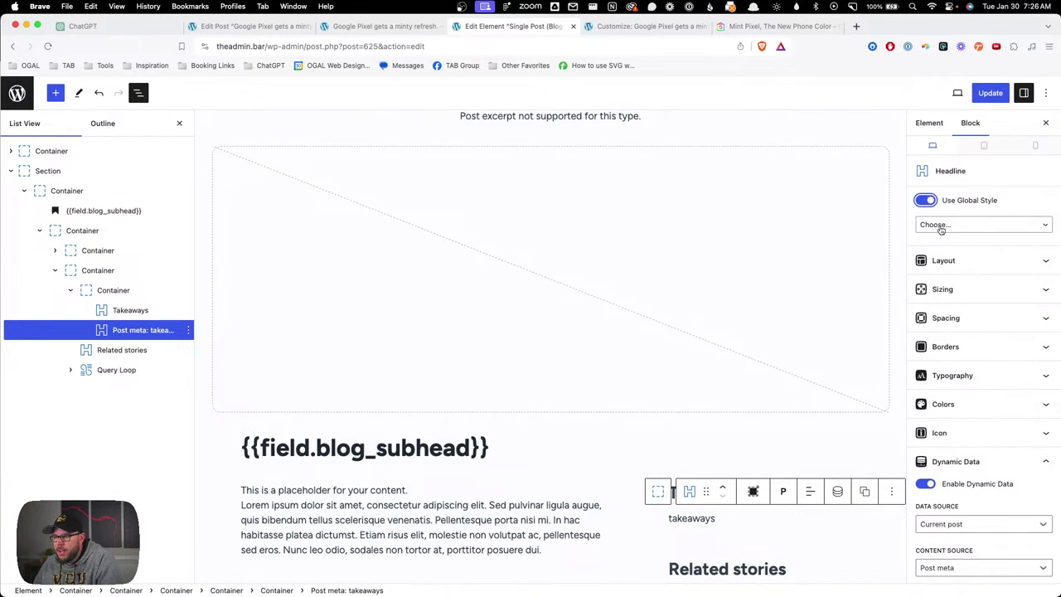
click(941, 228)
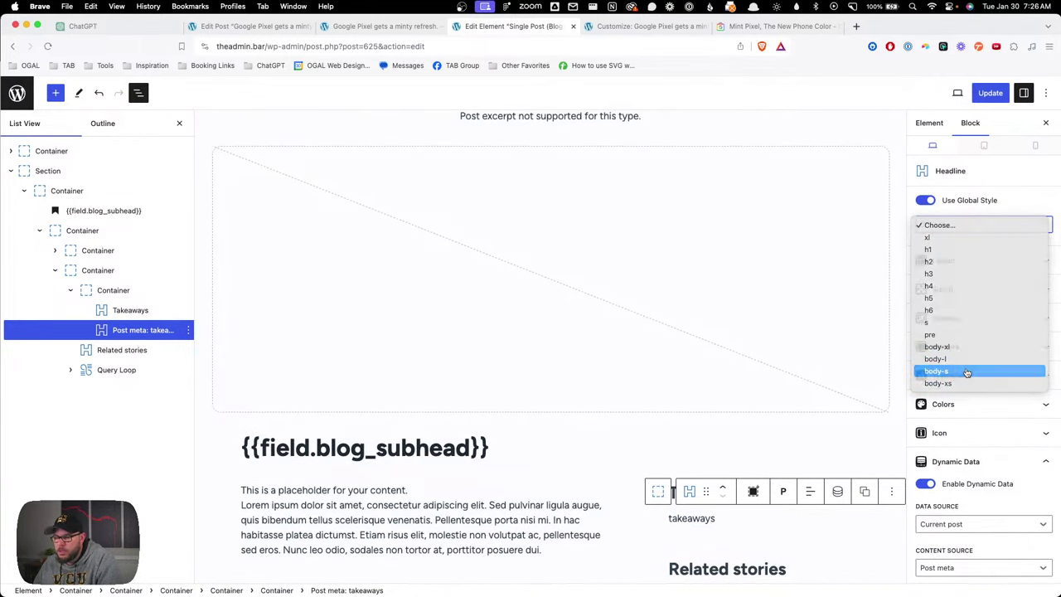
click(967, 372)
click(987, 93)
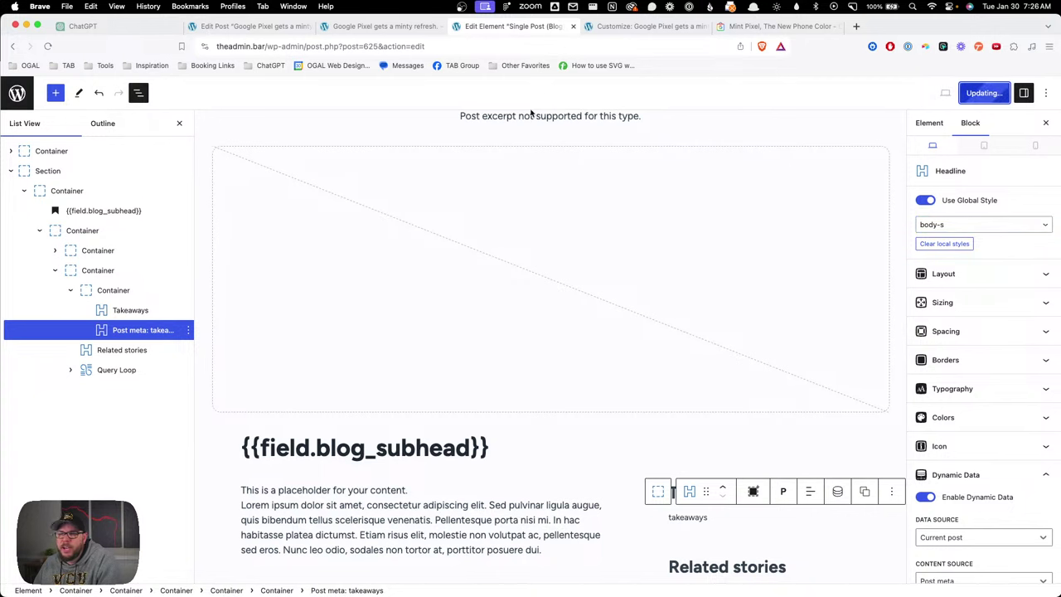
Step: Publish the takeaways CSS, leave the Customizer, and compare the Takeaways text size with the body copy on the live post
click(645, 26)
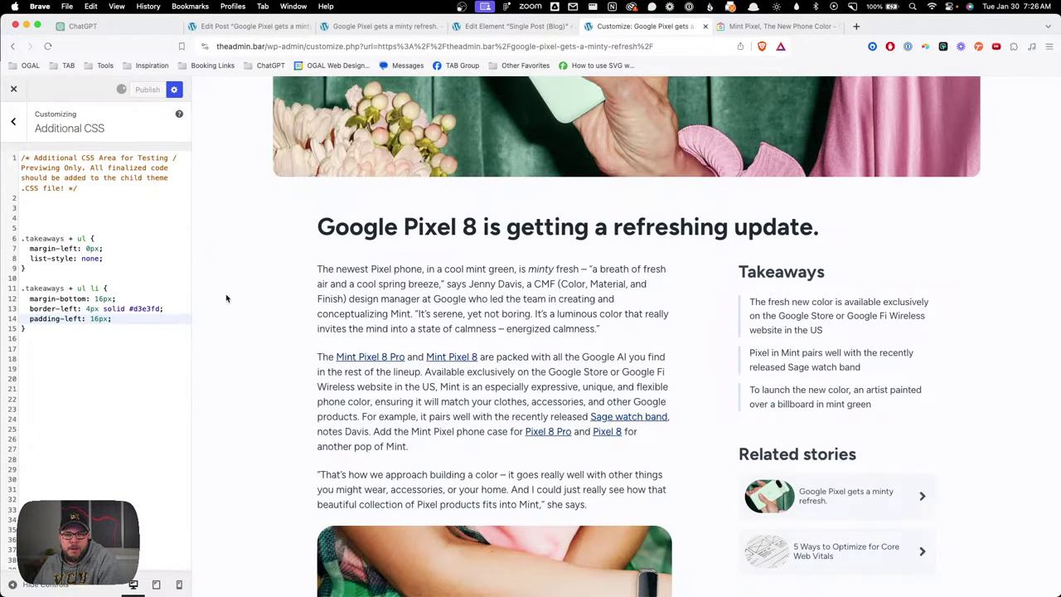
click(17, 91)
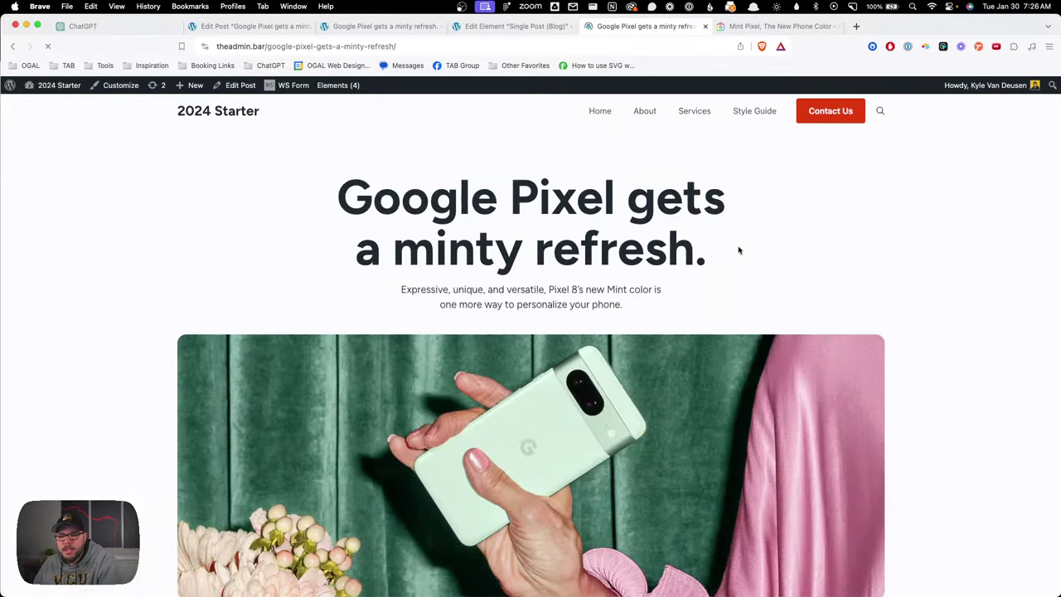
scroll(823, 265, down, 10)
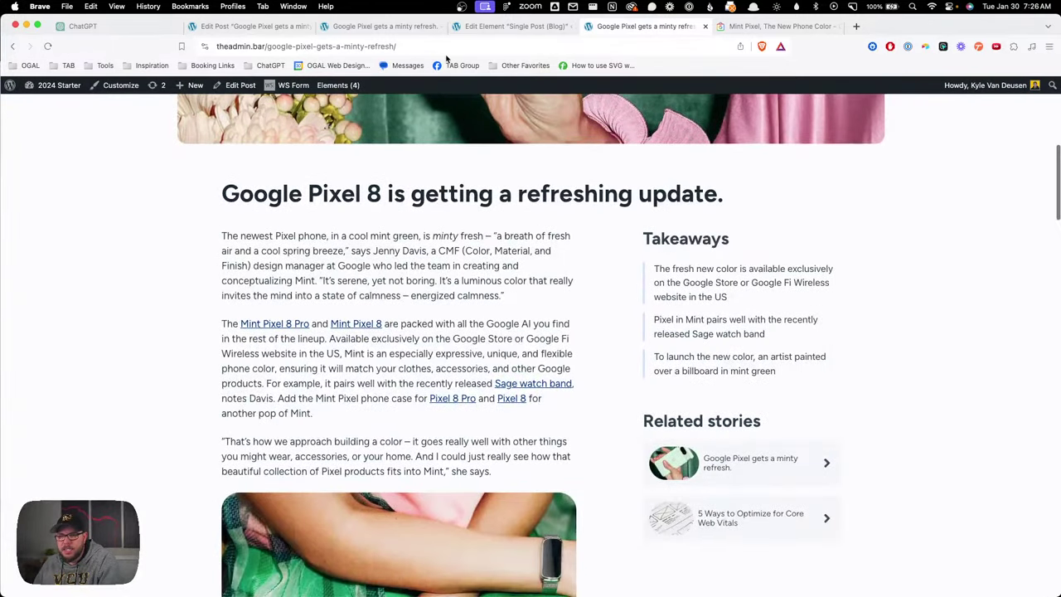
click(447, 48)
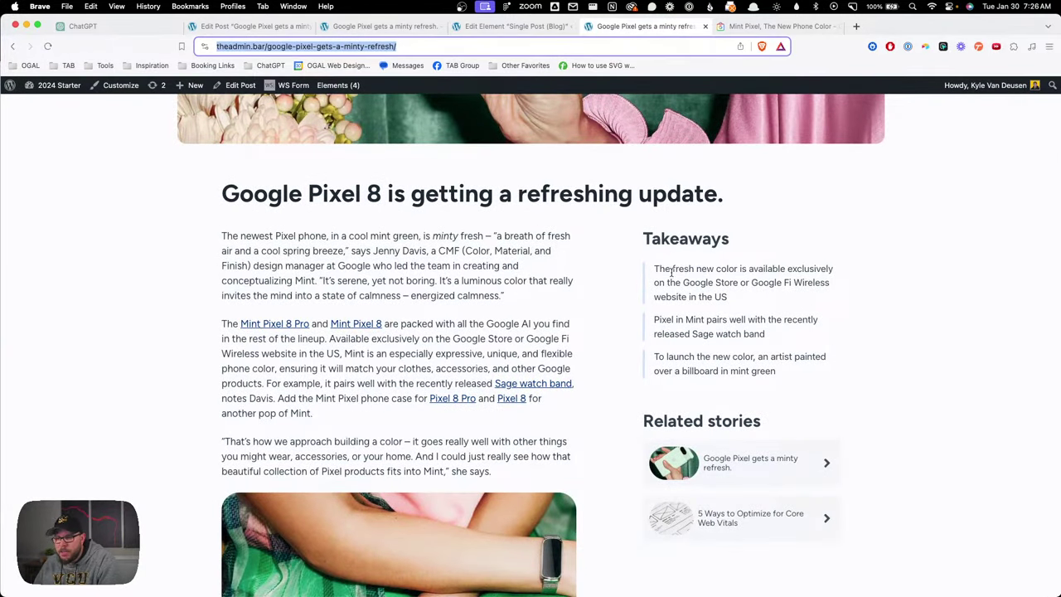
drag(672, 270, 695, 269)
drag(519, 236, 506, 236)
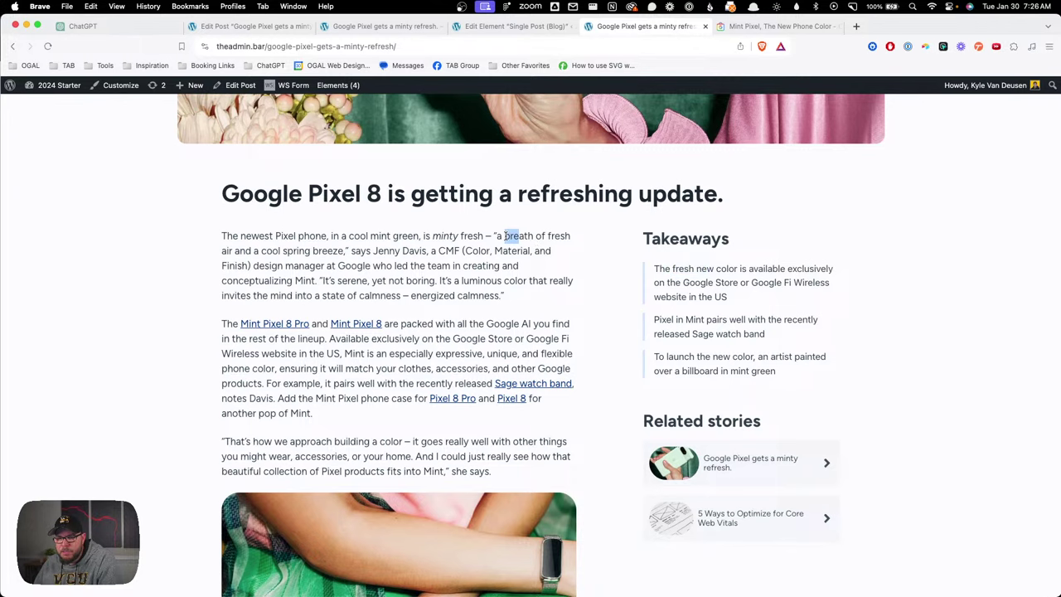
click(508, 236)
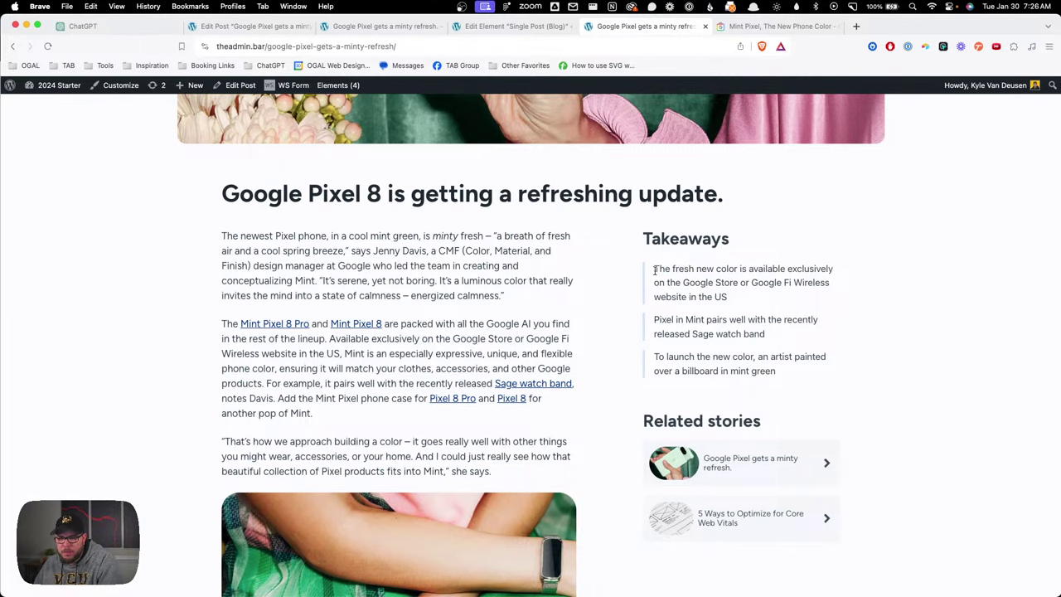
Step: Try the "body-xs" global style on the takeaways headline, update the element, and reload the live post to check it
click(514, 28)
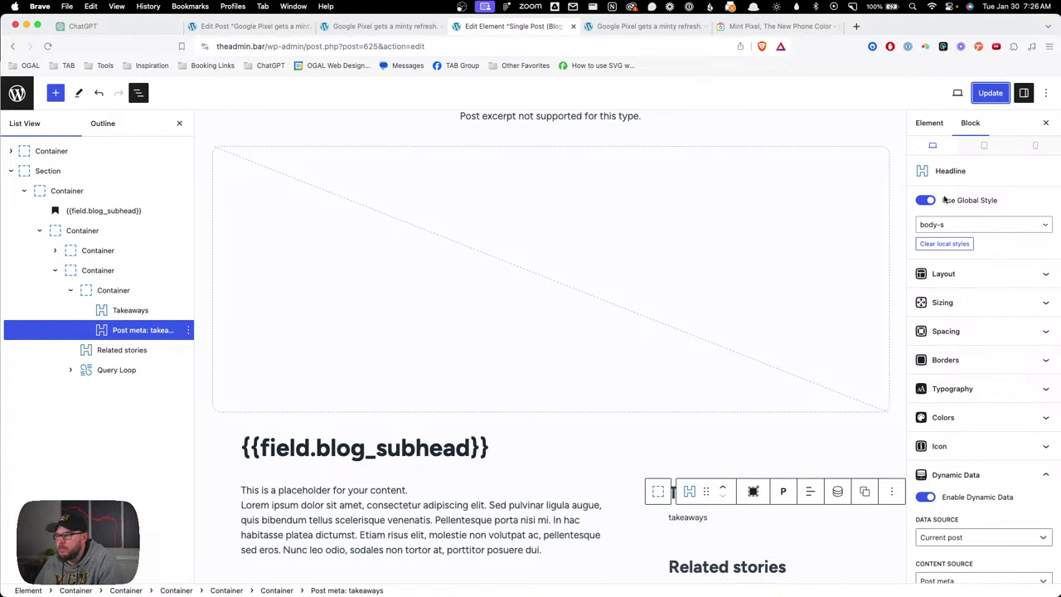
click(953, 224)
click(950, 238)
click(983, 92)
click(630, 28)
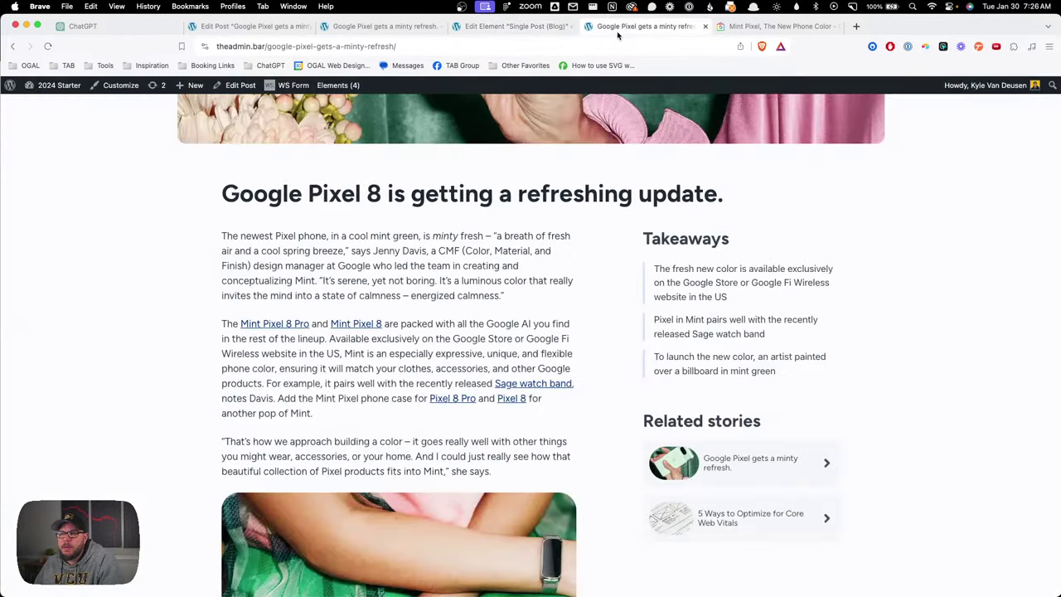
click(615, 39)
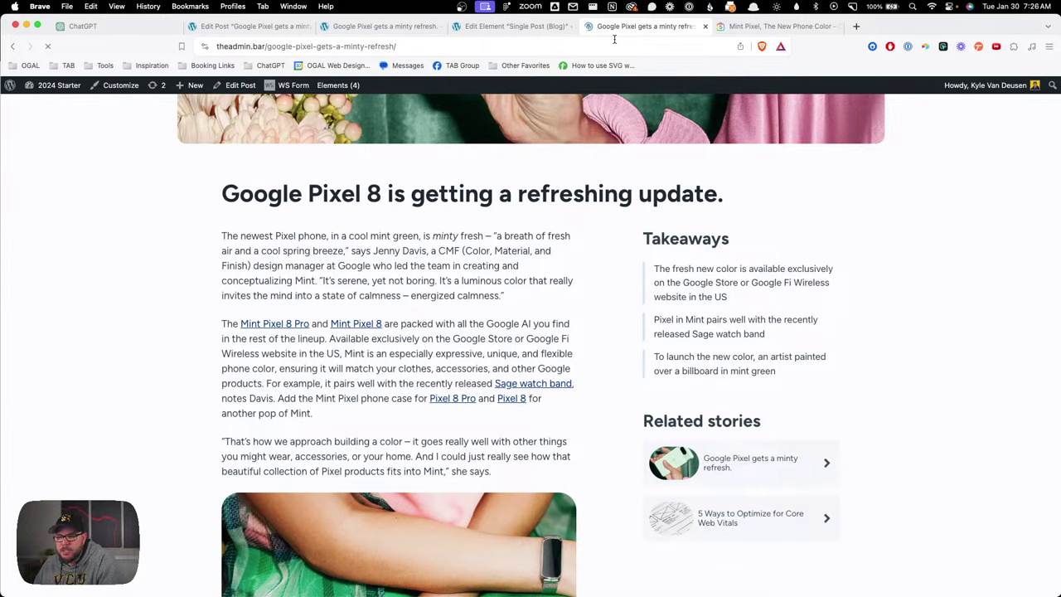
key(Return)
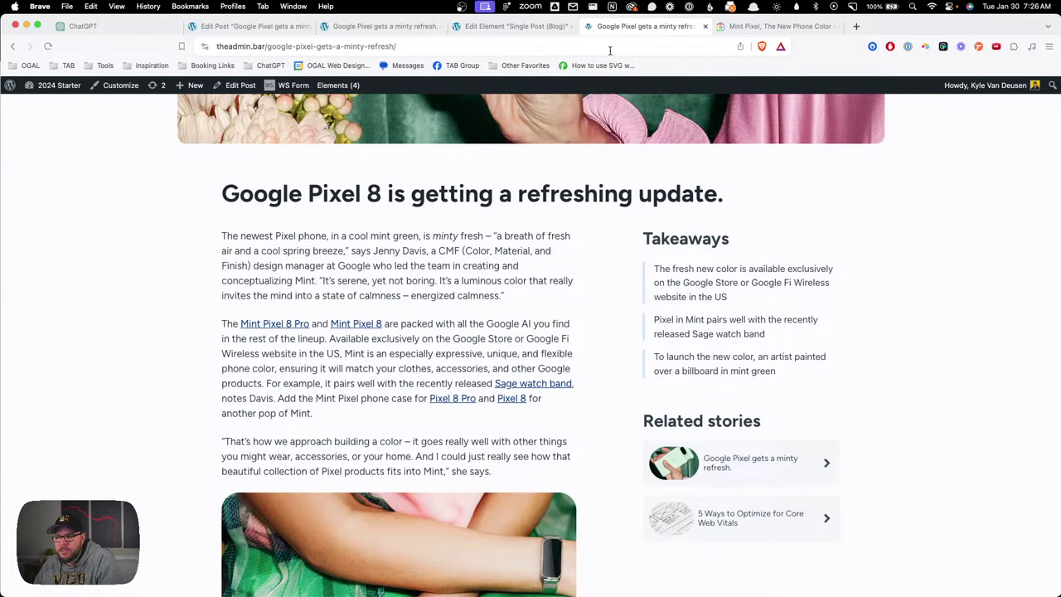
Step: Turn off the global style on the takeaways headline and update the Single Post (Blog) element
click(510, 26)
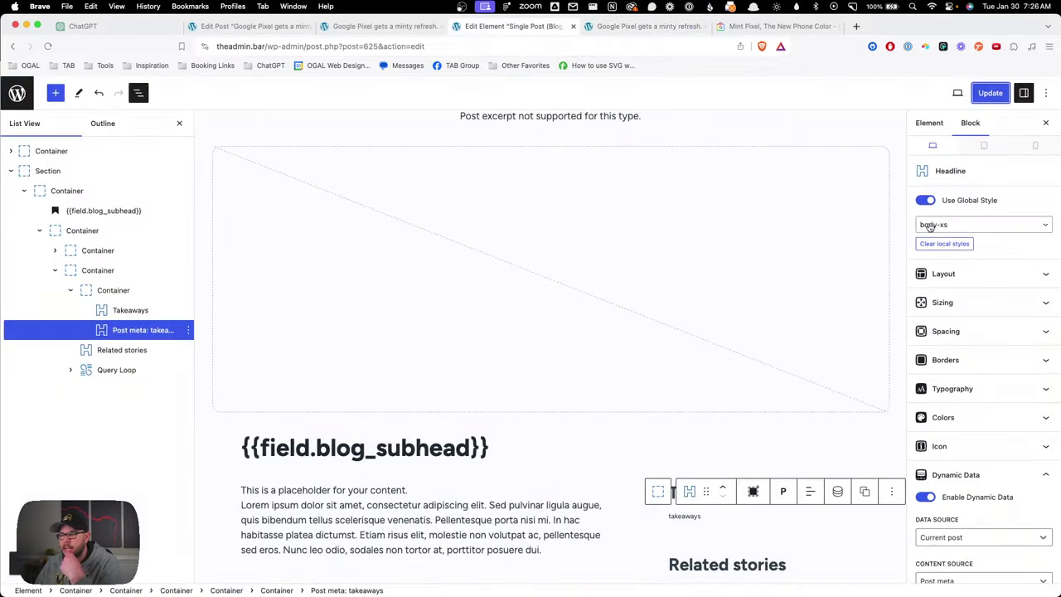
click(941, 225)
key(Escape)
click(925, 200)
click(989, 92)
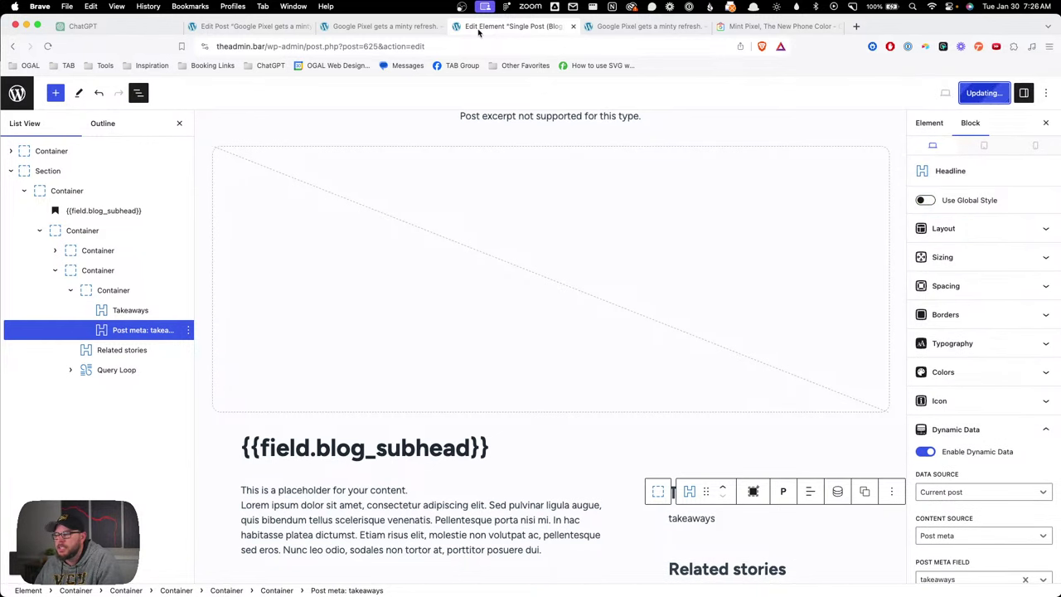
Step: Reopen the Additional CSS from the live post and add "font-size: .9rem;" to the ".takeaways + ul li" rule
click(646, 26)
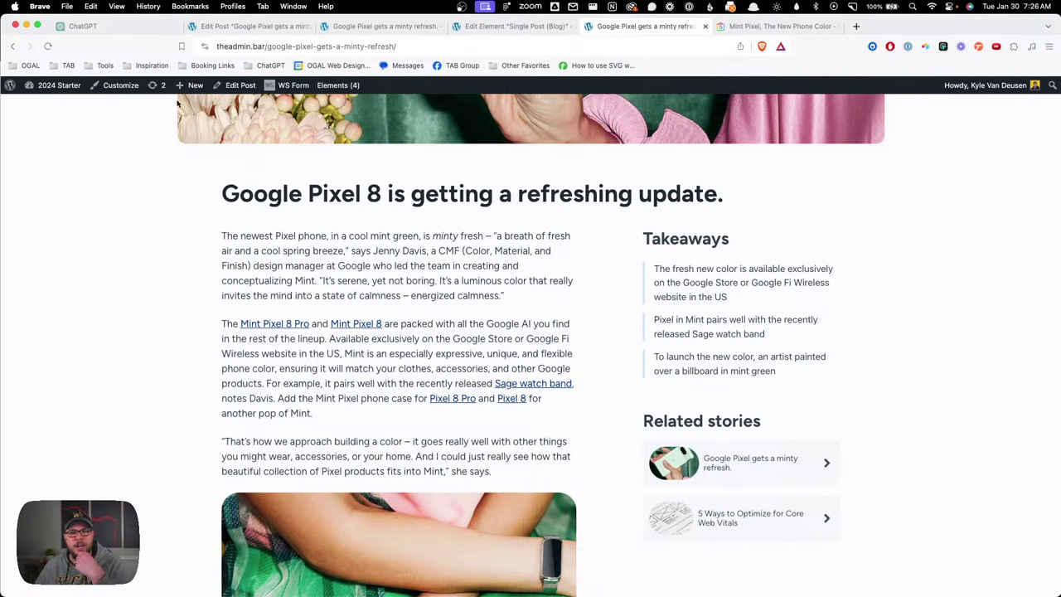
click(121, 85)
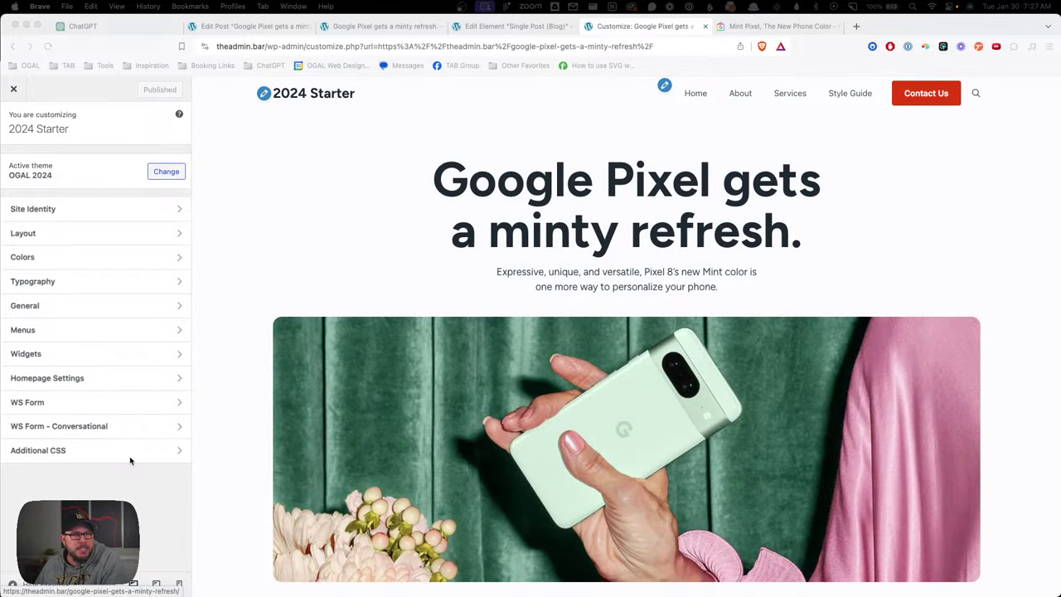
click(125, 455)
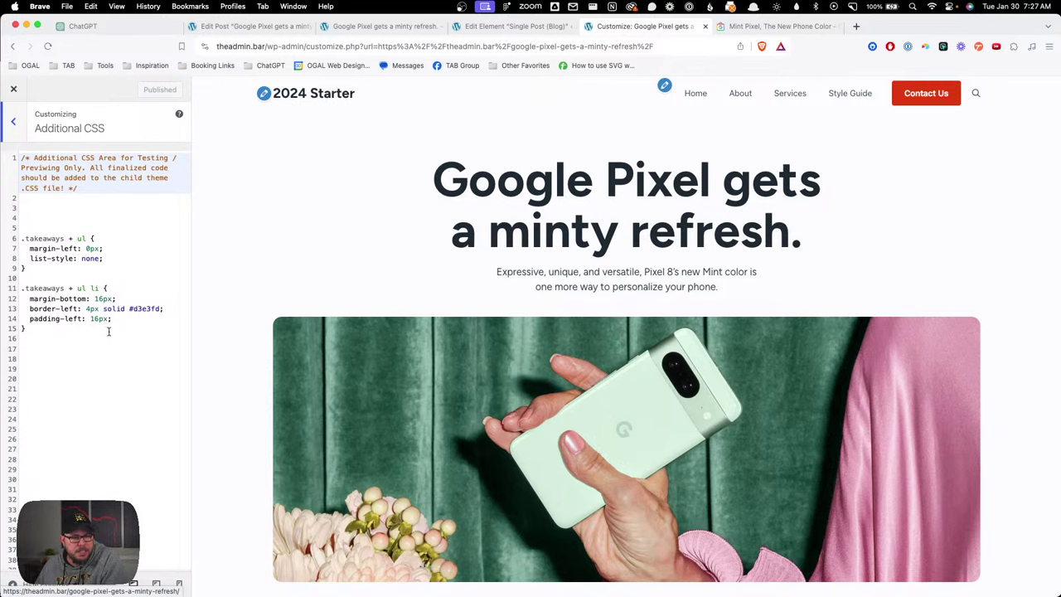
click(108, 322)
key(Return)
scroll(478, 351, down, 10)
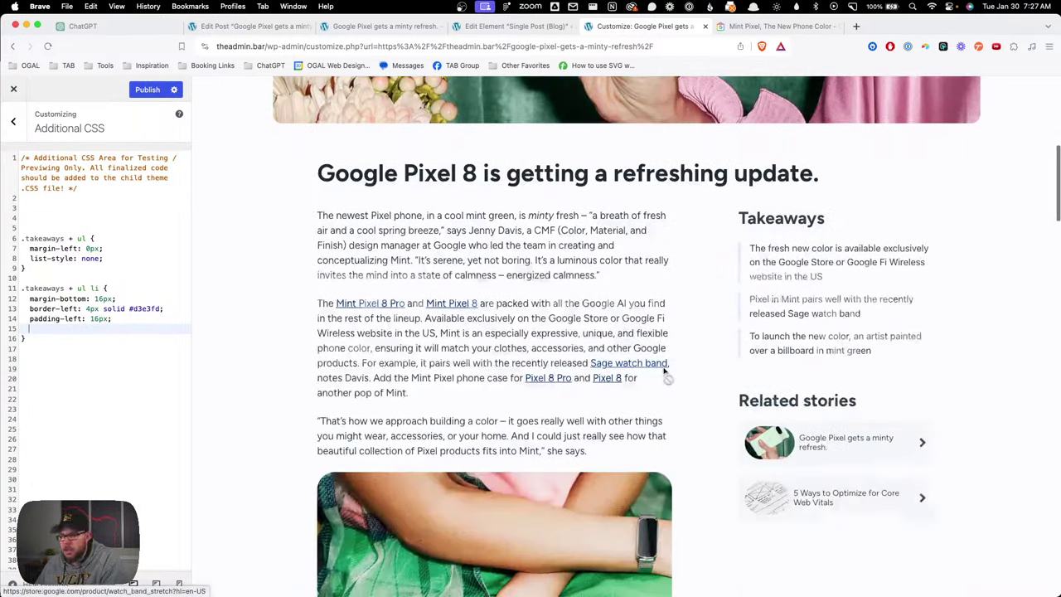
text(font-size)
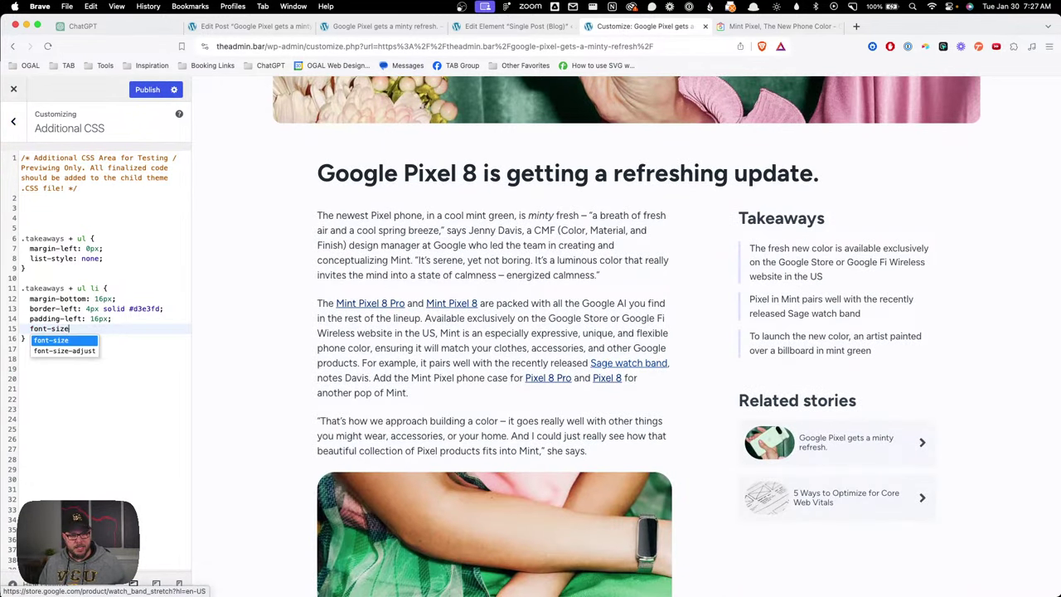
text(: 1rem;)
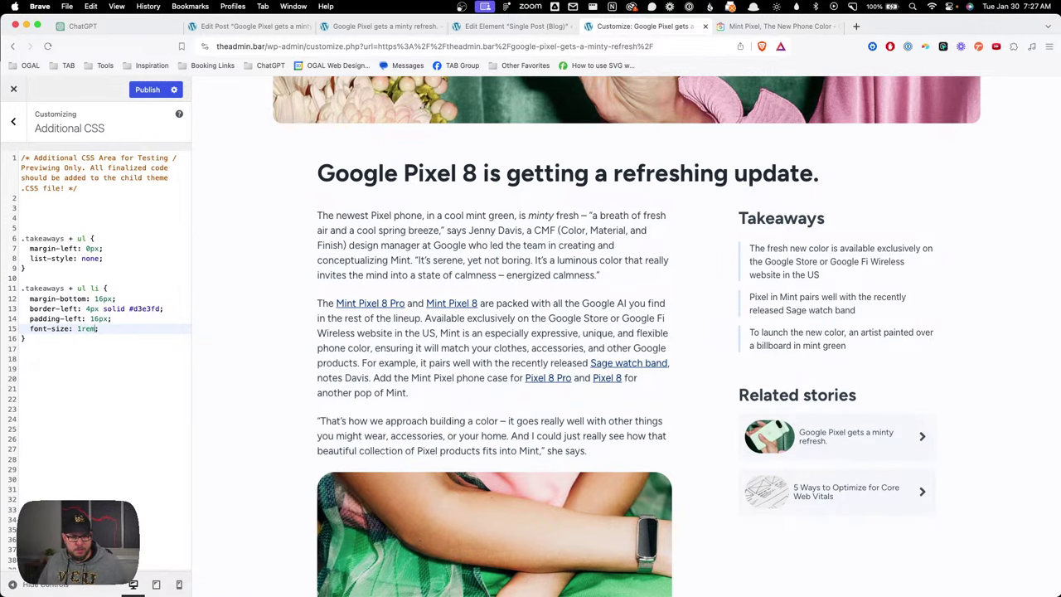
key(BackSpace)
text(.)
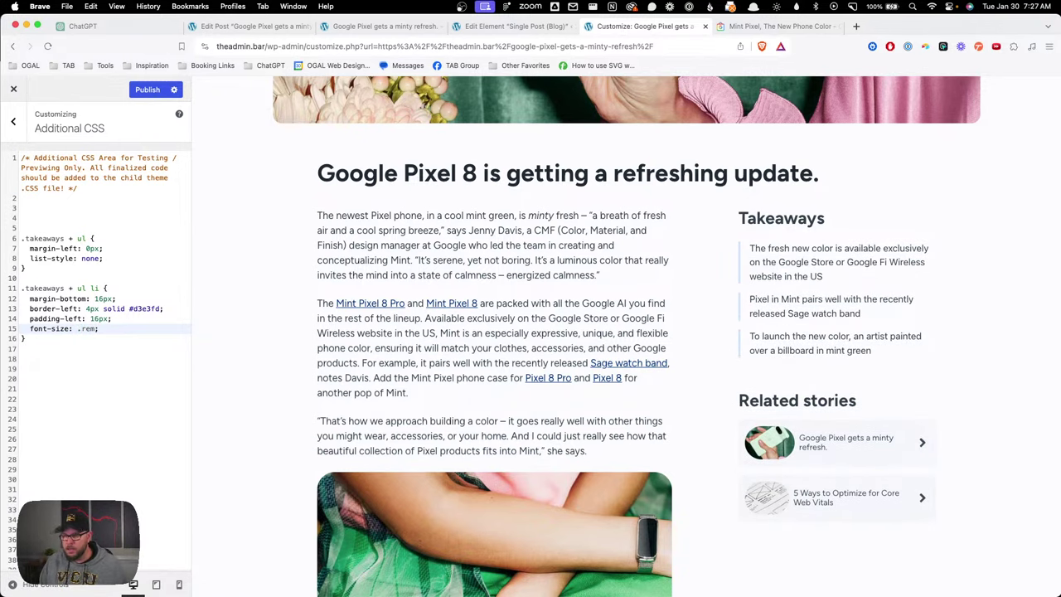
text(9)
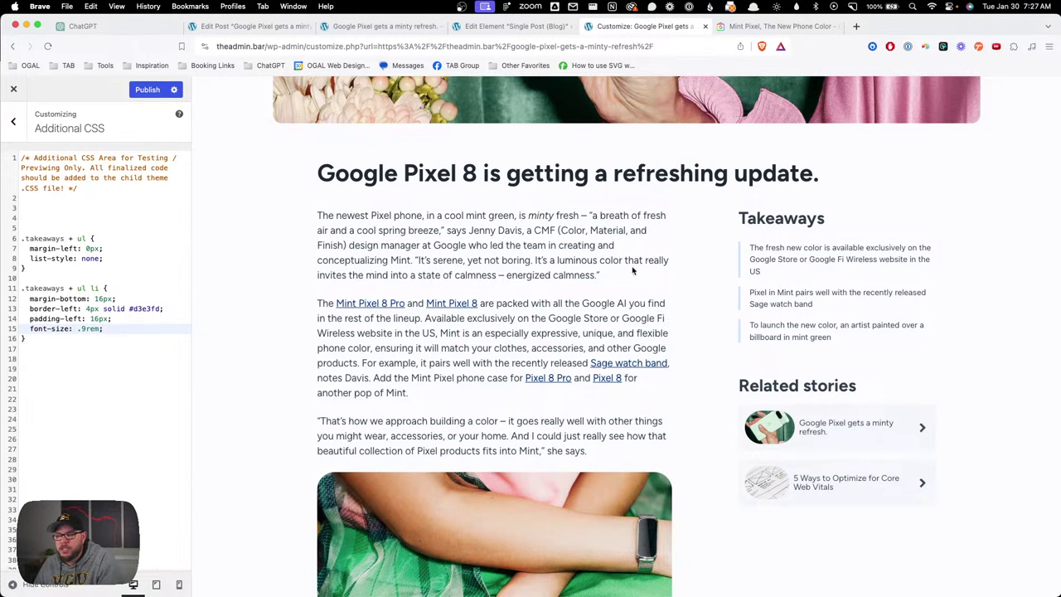
Step: Publish the CSS changes, close the Customizer, and review the Takeaways section on the live post
click(147, 89)
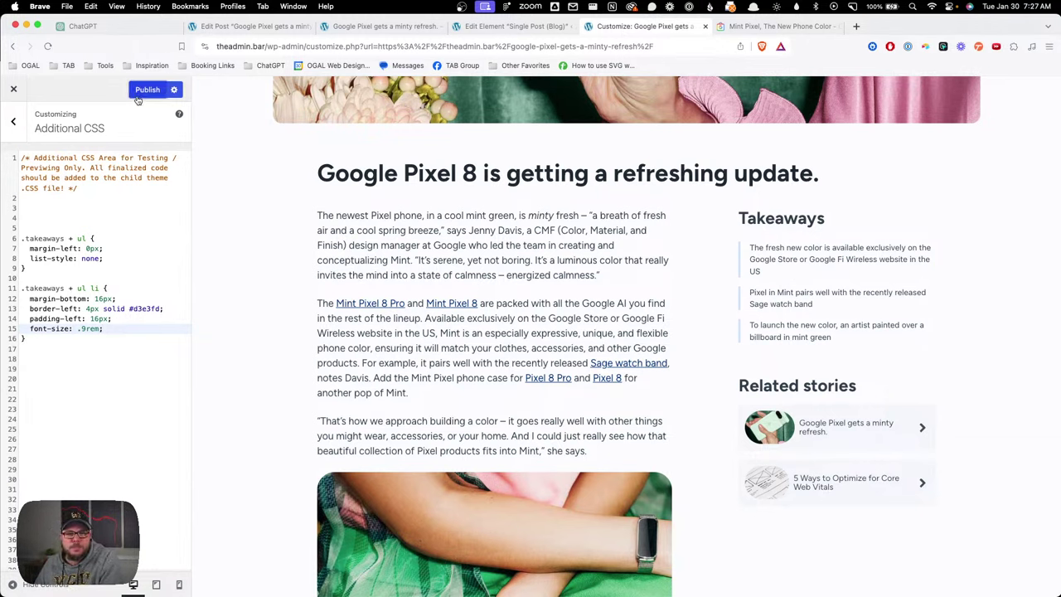
click(14, 86)
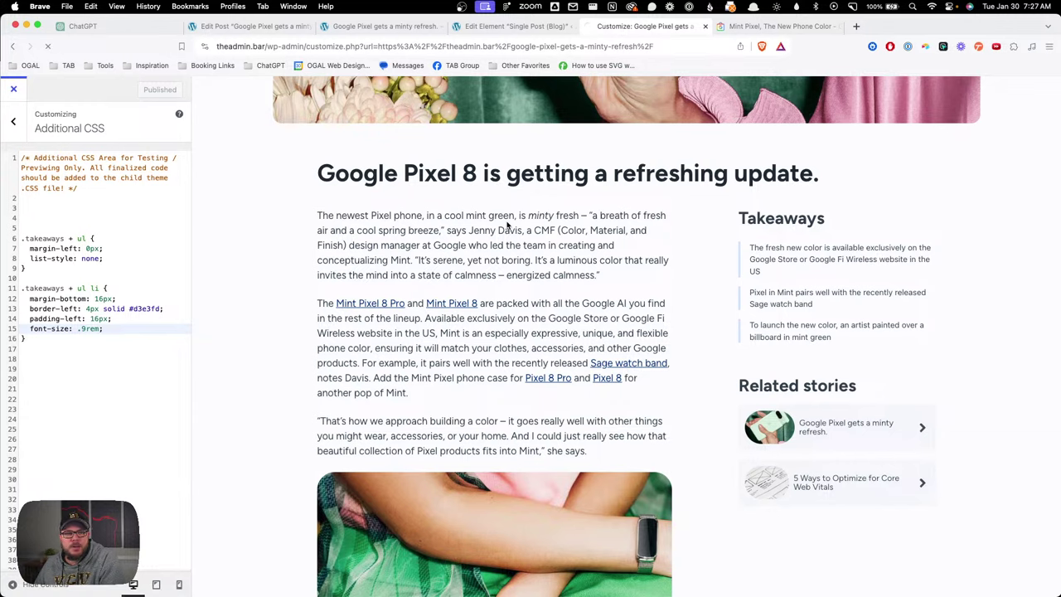
scroll(662, 318, down, 6)
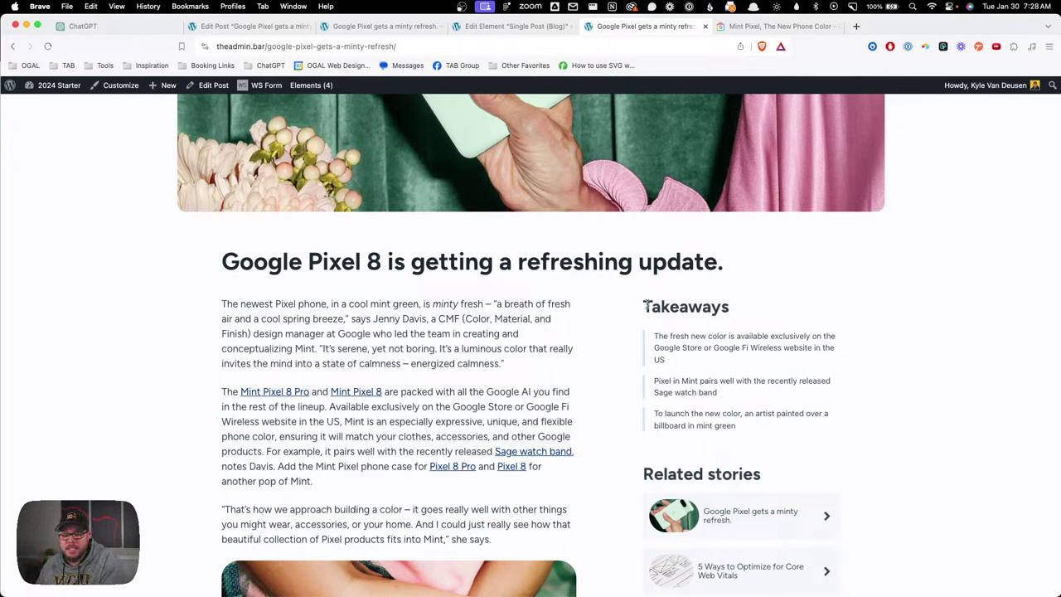
drag(644, 305, 738, 315)
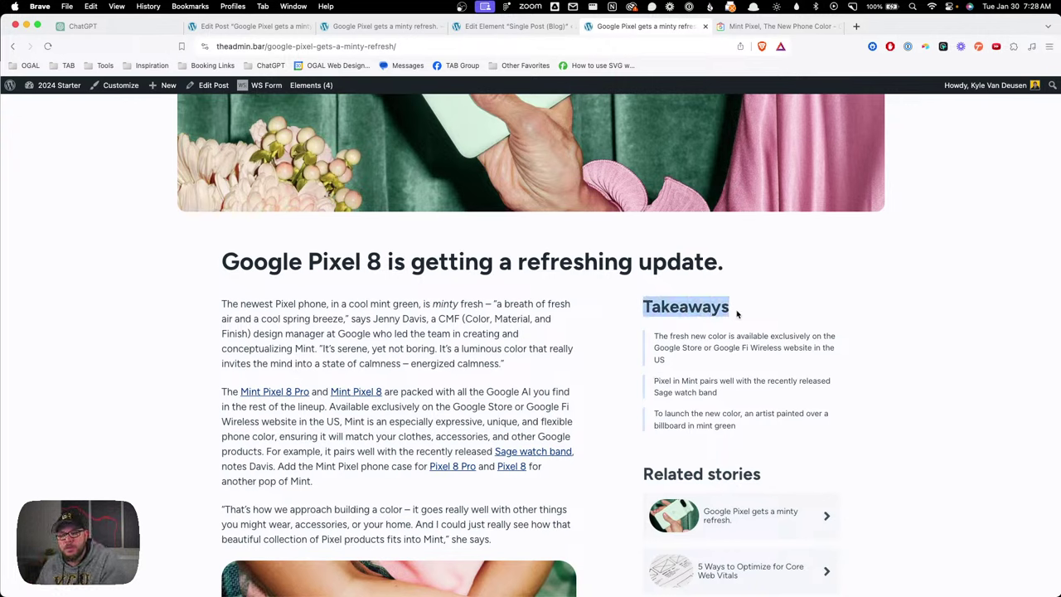
click(737, 314)
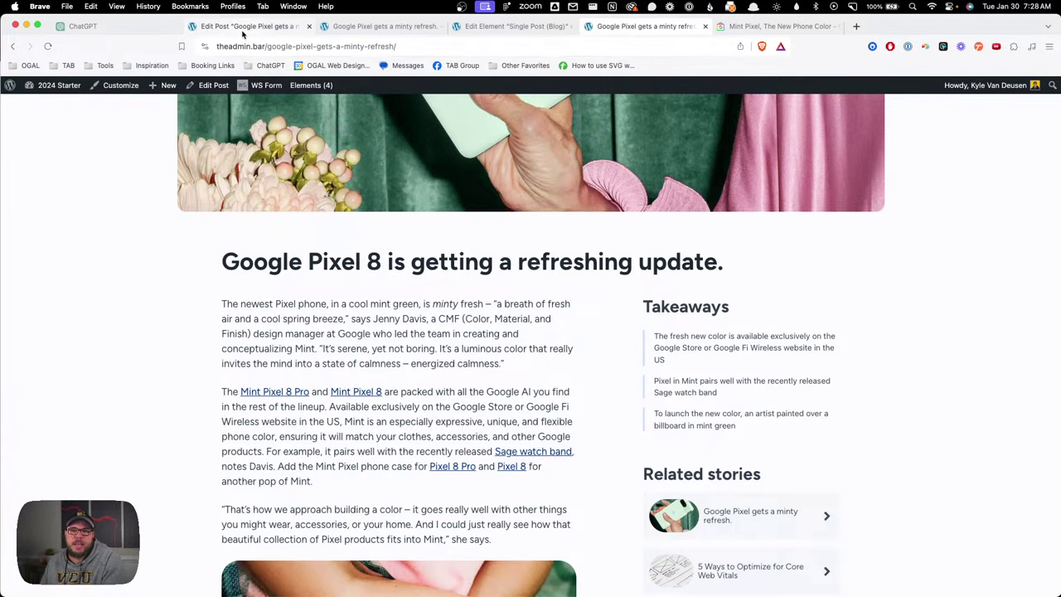
Step: Open the live "5 Ways to Optimize for Core Web Vitals" post from the posts list and check its Takeaways section
click(243, 28)
click(17, 92)
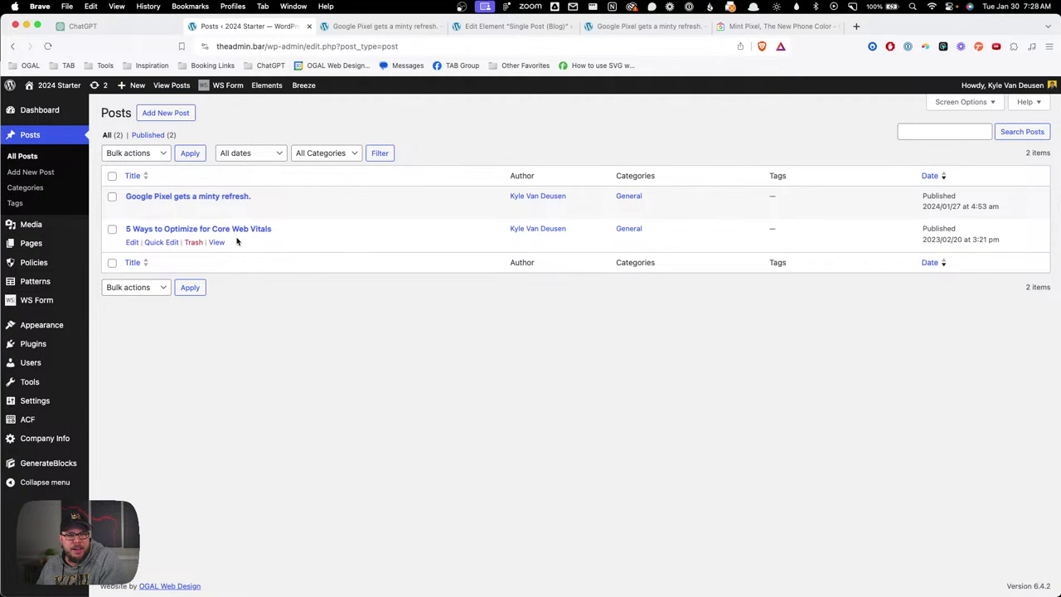
super+click(217, 242)
click(328, 30)
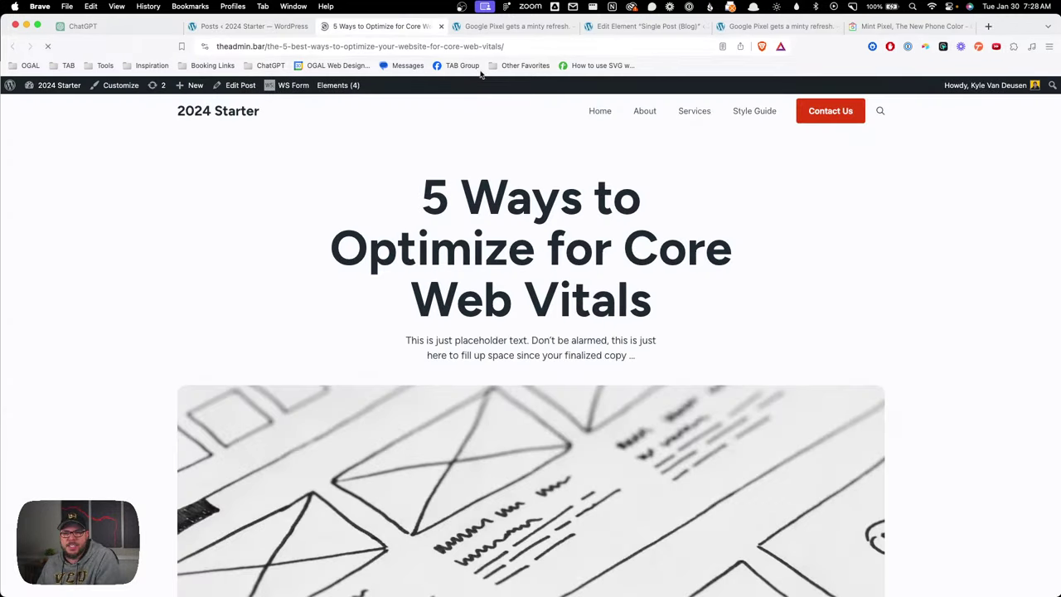
scroll(647, 294, down, 5)
scroll(671, 287, down, 3)
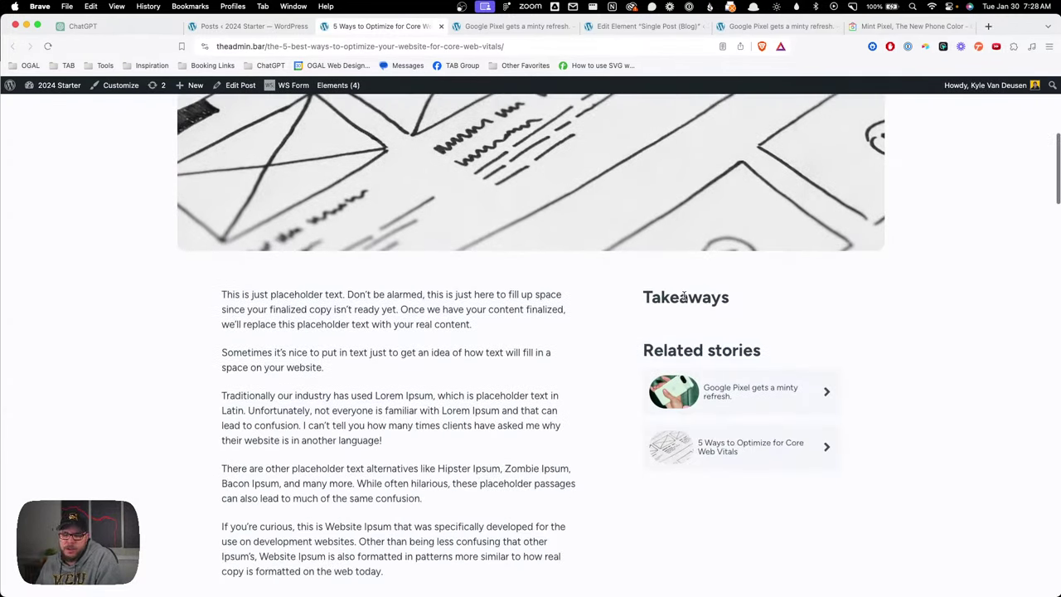
drag(633, 274, 754, 280)
click(754, 279)
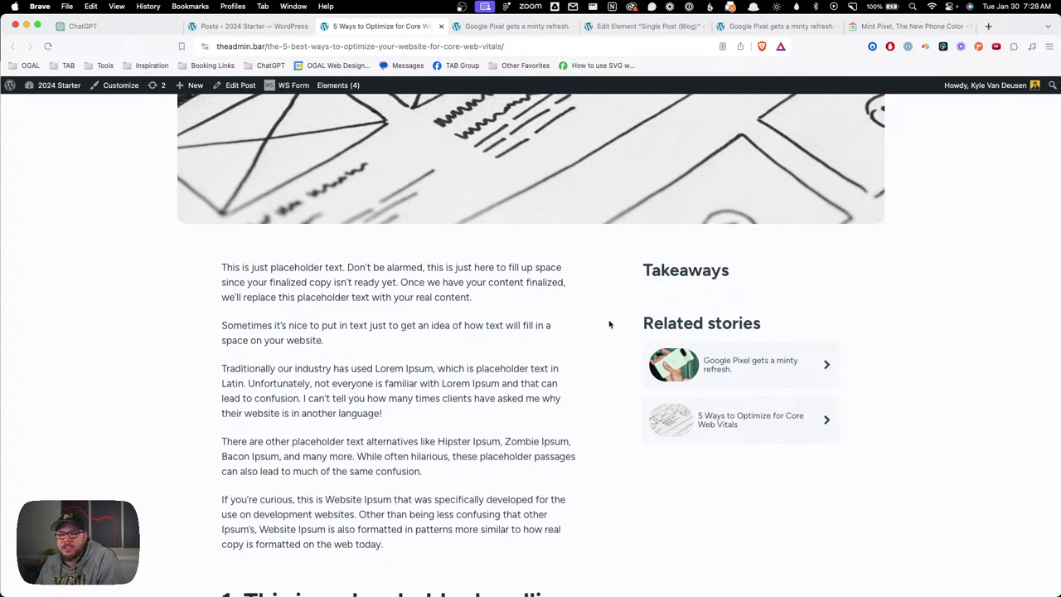
drag(663, 269, 746, 270)
click(709, 262)
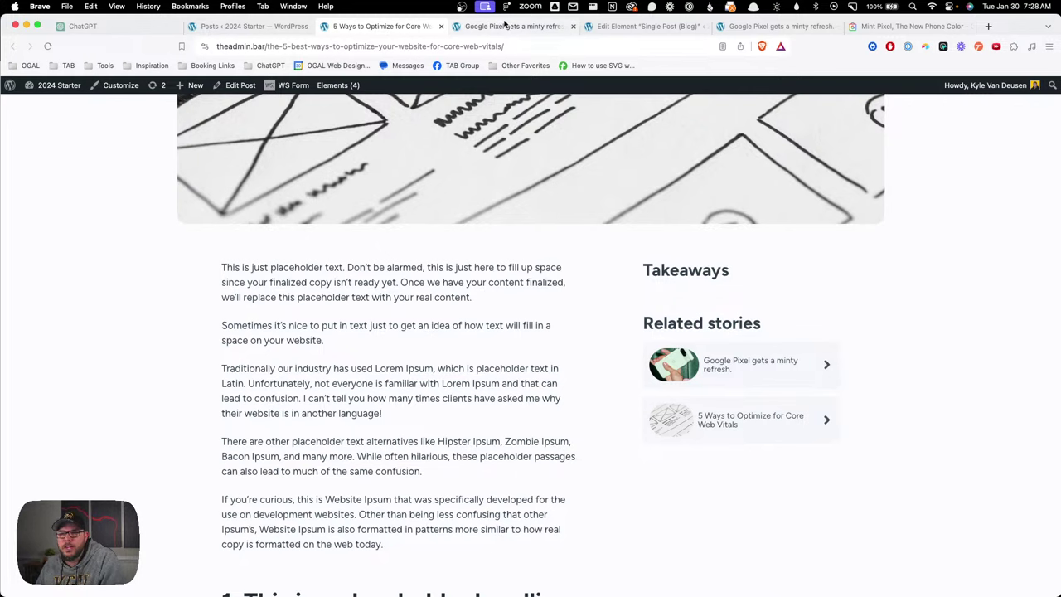
Step: Find the Block Visibility plugin through the site's dashboard, then install and activate it
mouse_move(51, 85)
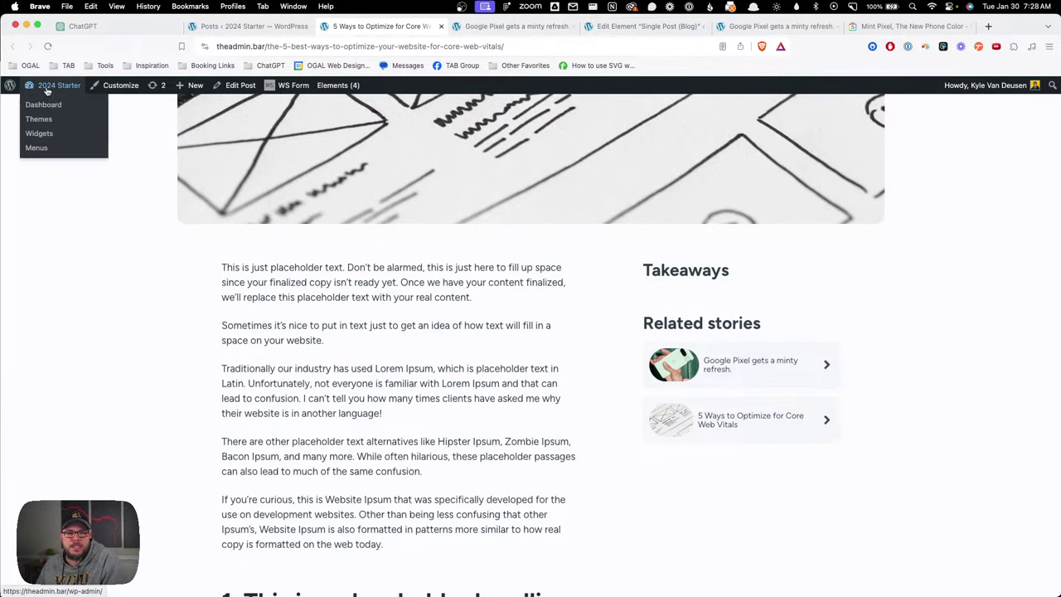
click(43, 103)
mouse_move(37, 312)
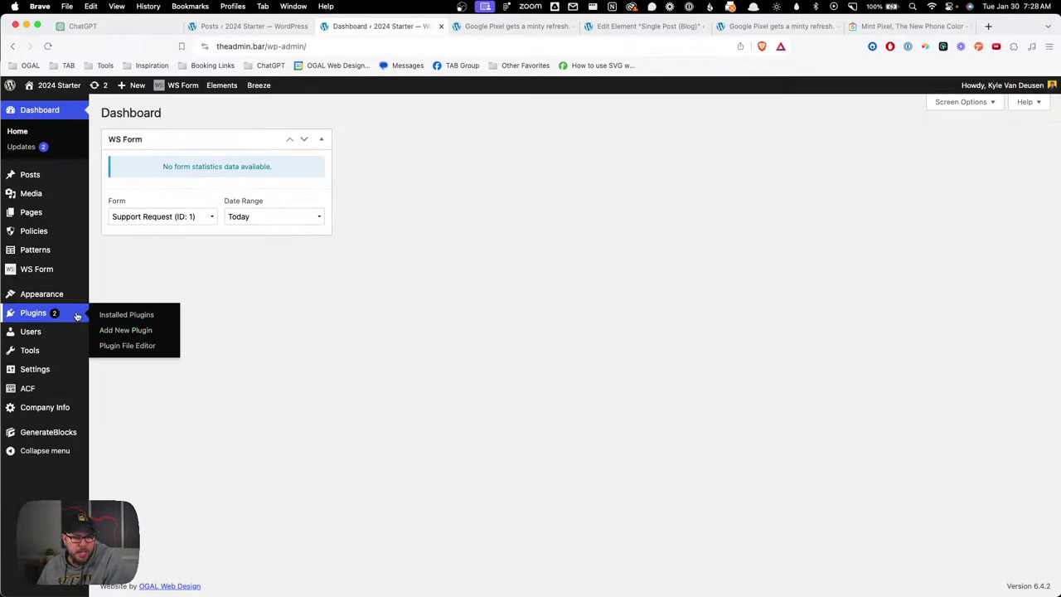
click(118, 330)
click(971, 148)
text(block visibility)
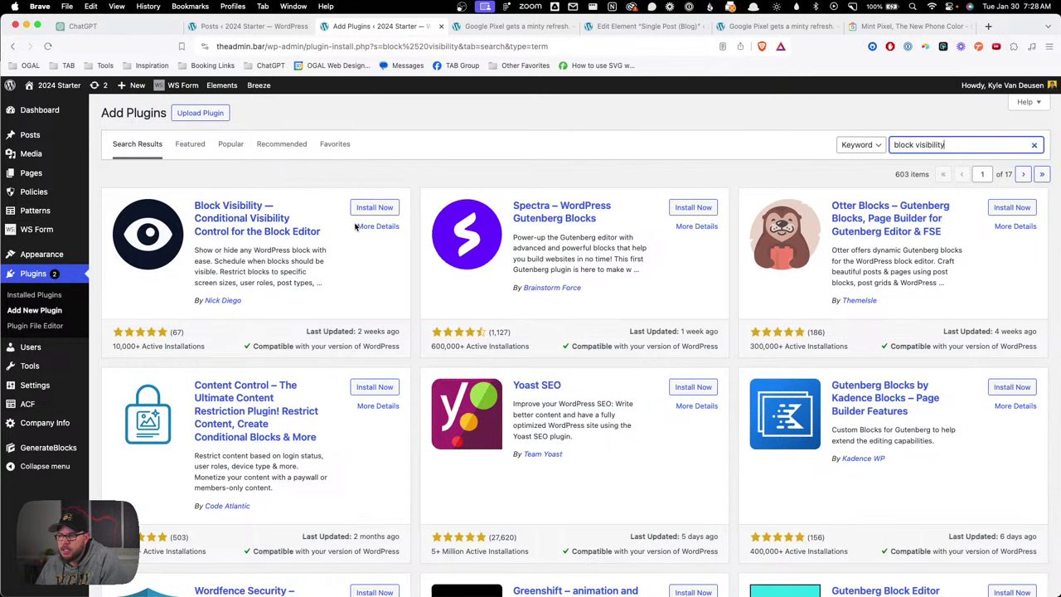
click(376, 207)
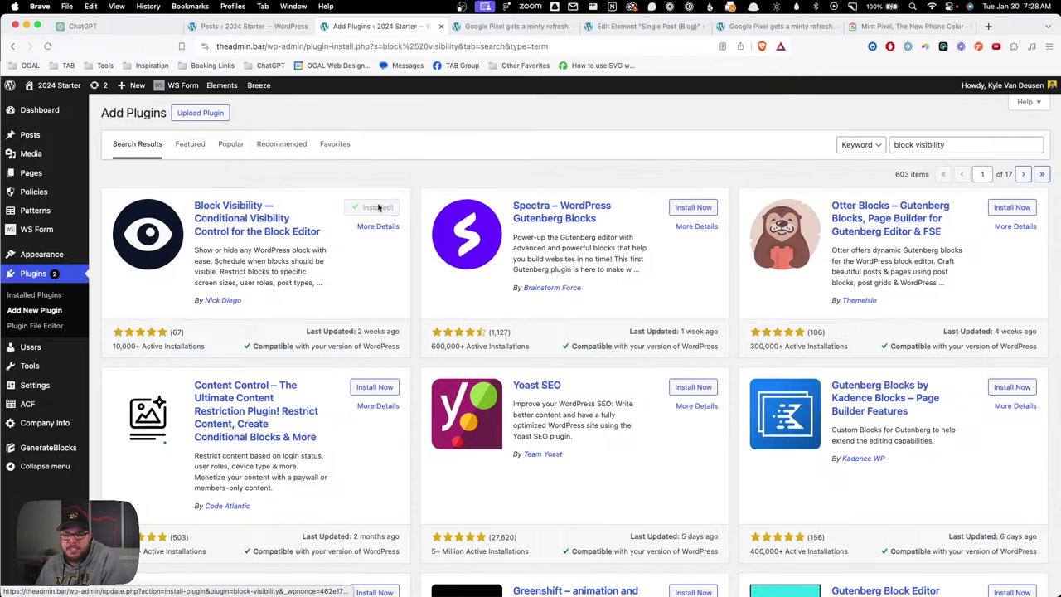
click(379, 208)
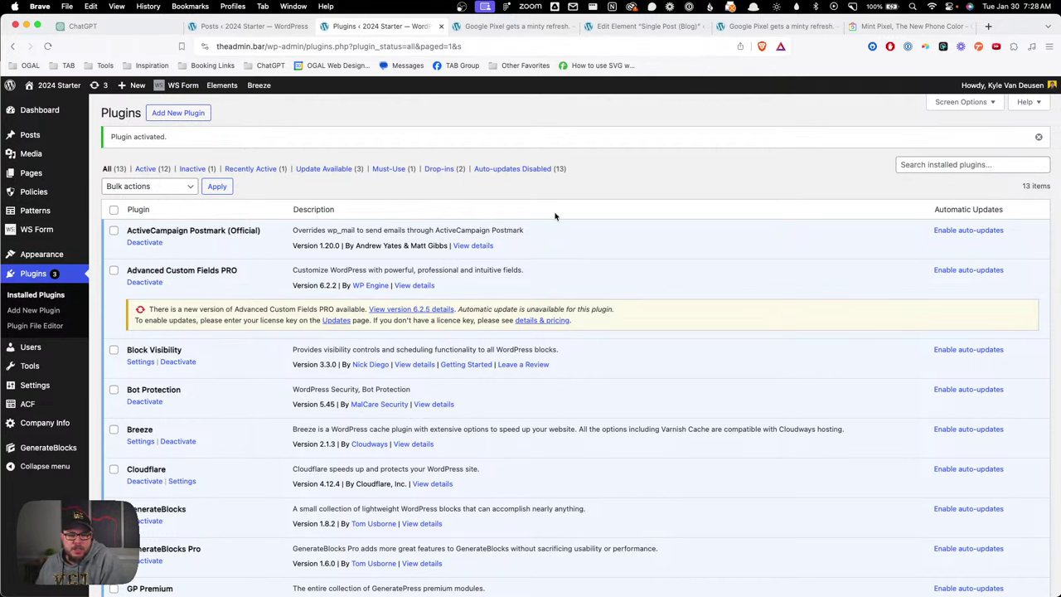
Step: Reload the Single Post (Blog) element editor and show its block list
click(663, 30)
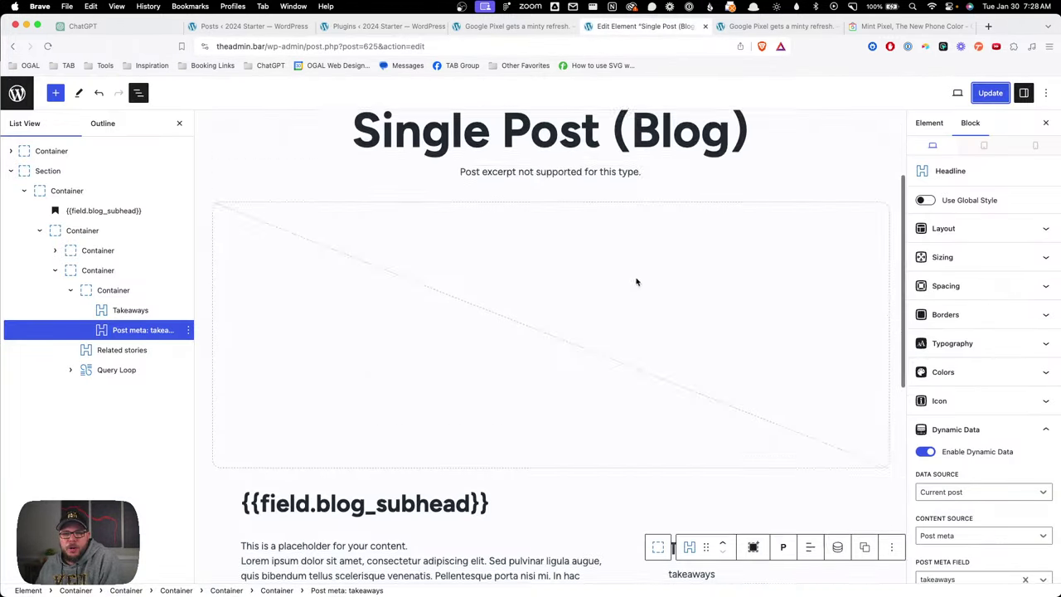
scroll(638, 280, up, 3)
click(47, 46)
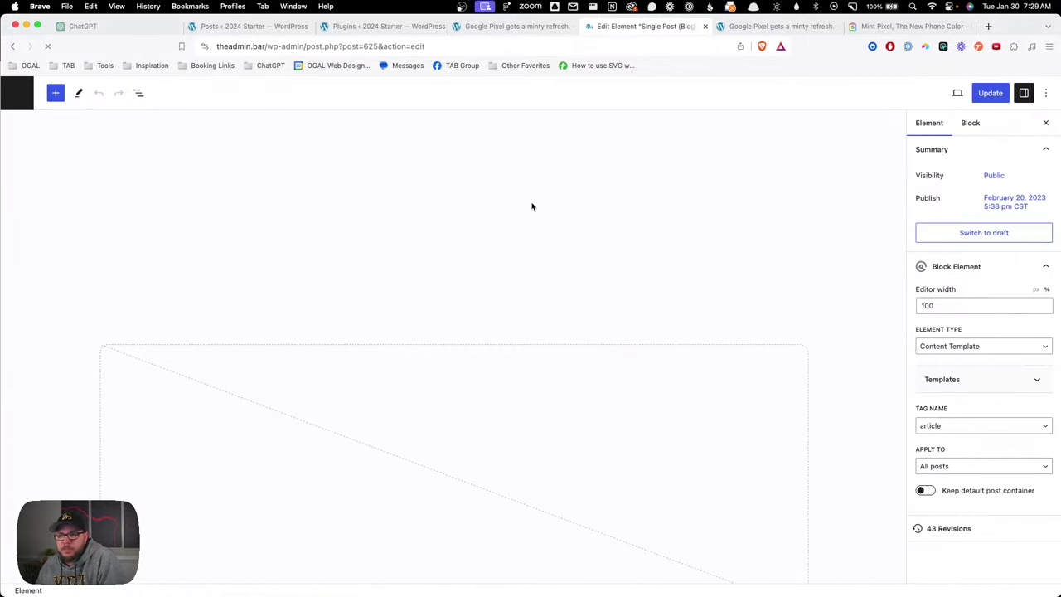
scroll(697, 281, down, 3)
scroll(701, 285, down, 2)
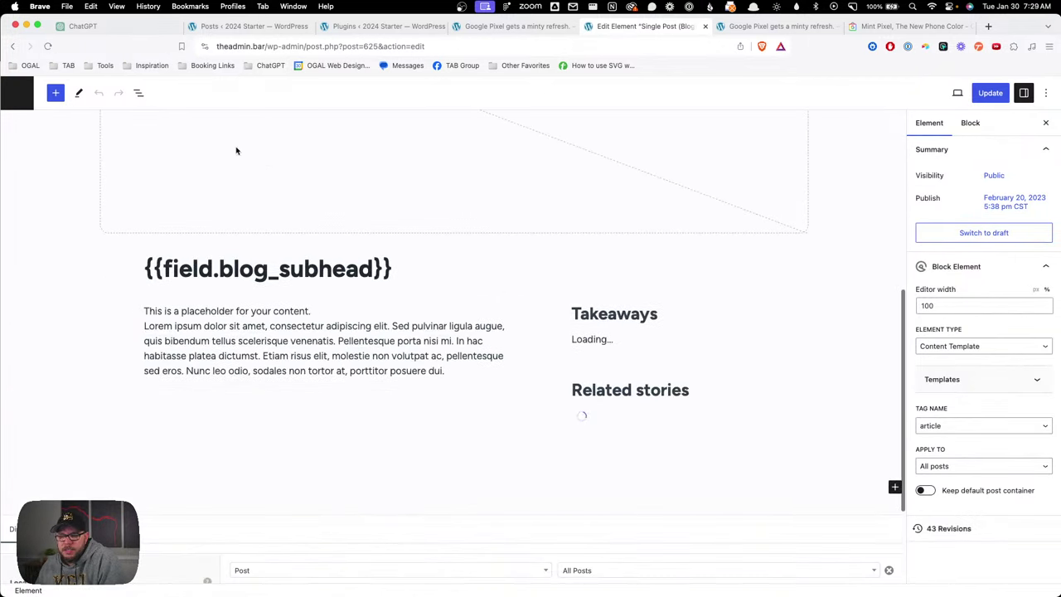
click(138, 93)
Step: Add an Advanced Custom Fields visibility control to the container holding the Takeaways heading and list
click(688, 314)
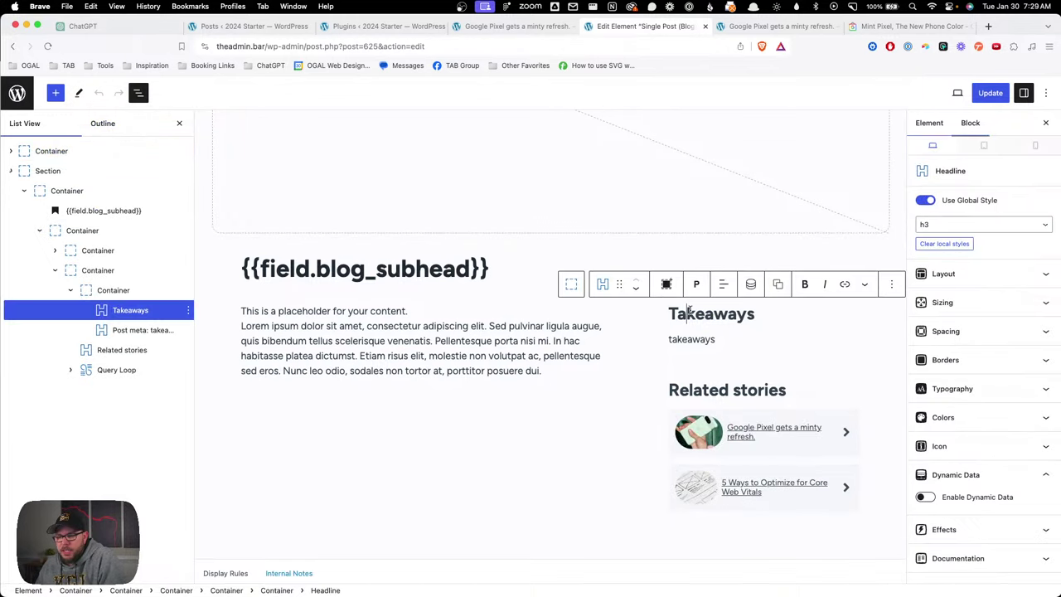
click(749, 342)
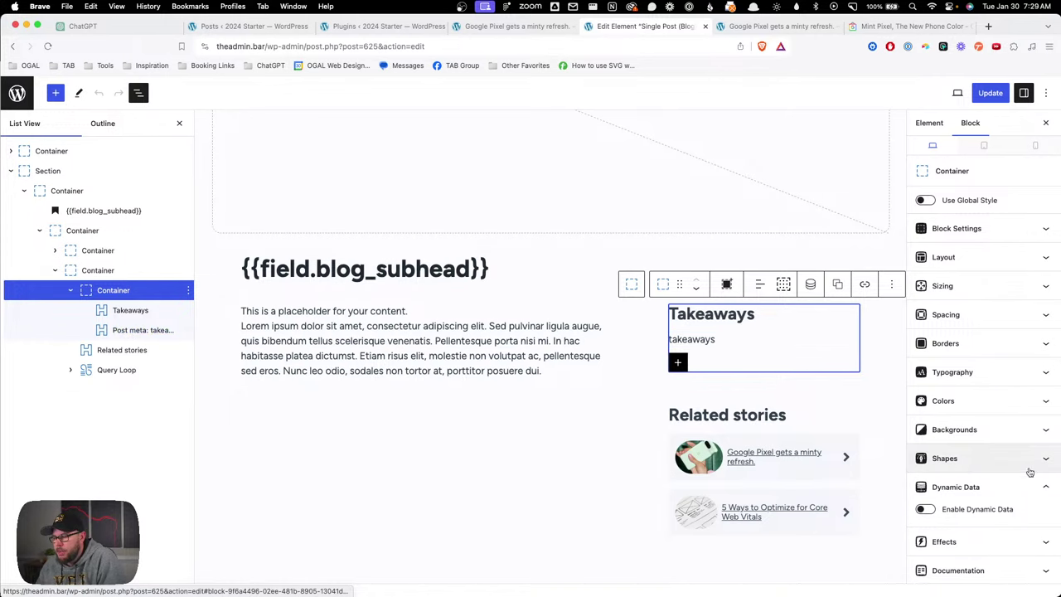
scroll(967, 464, down, 2)
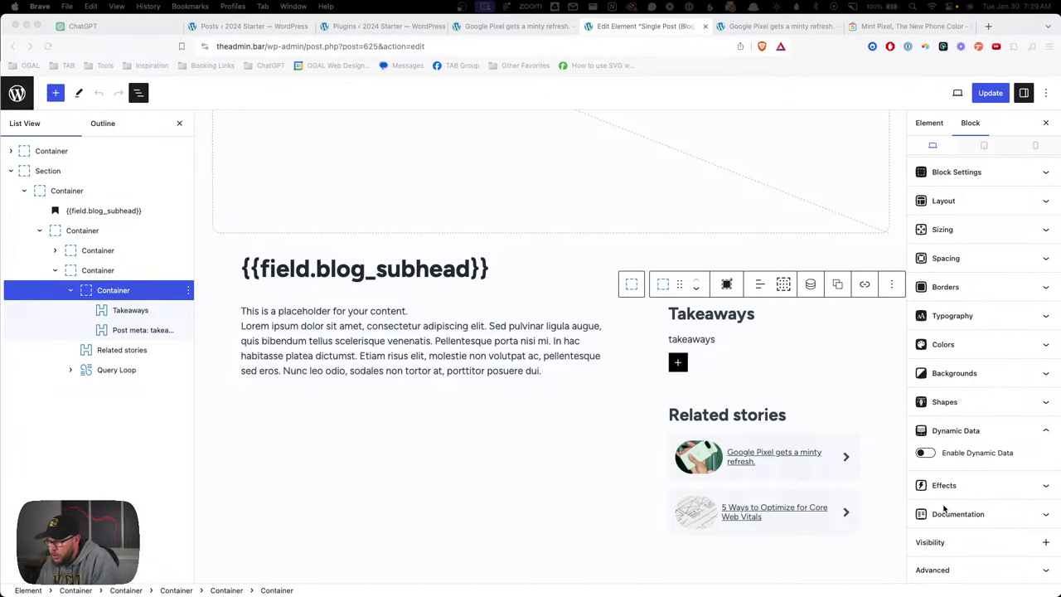
click(1045, 542)
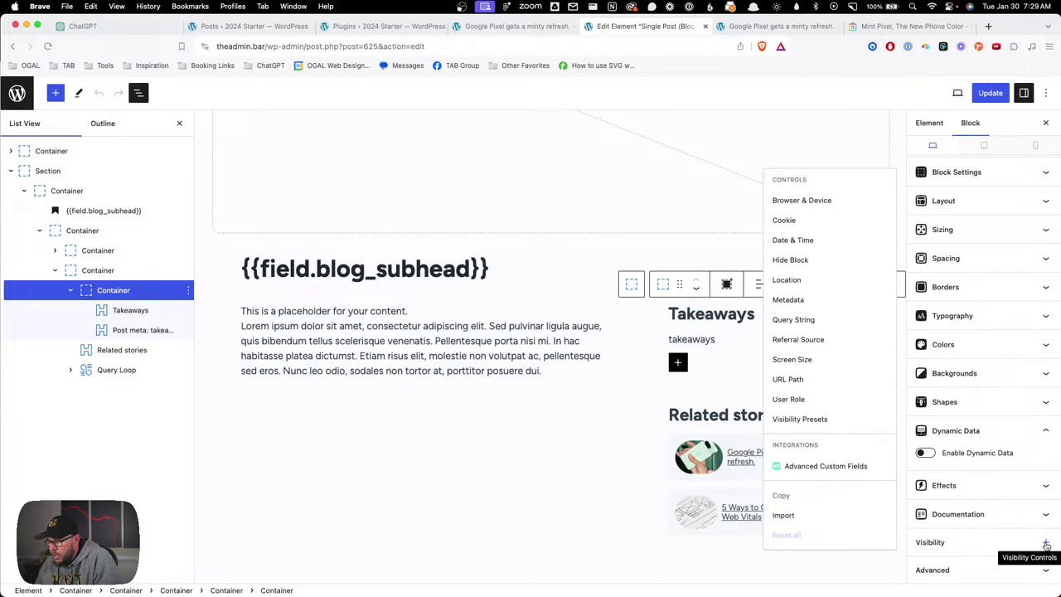
click(821, 468)
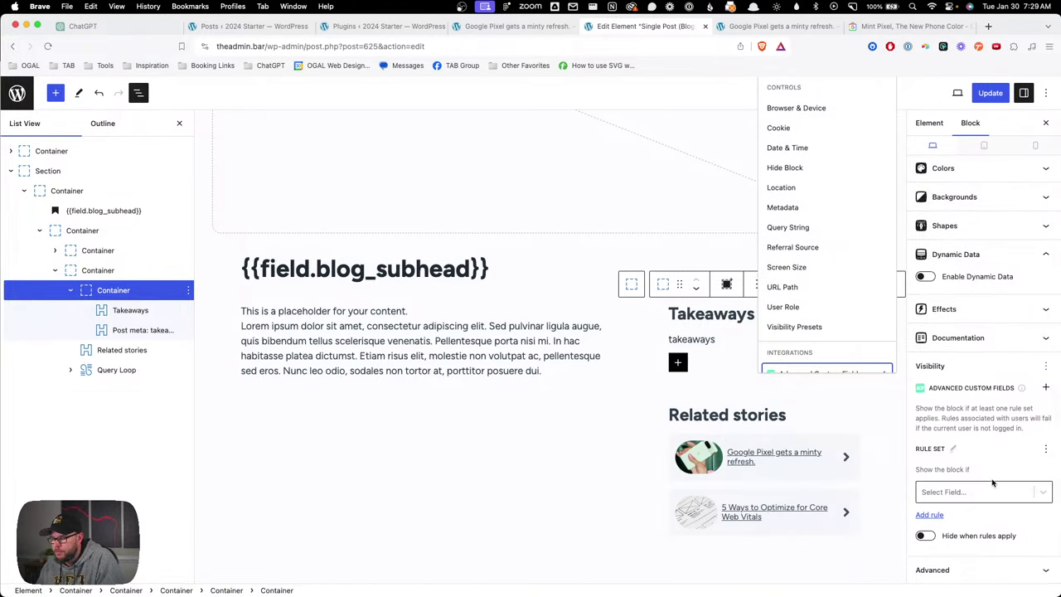
Step: Set the container's rule to hide the block when the Takeaways field has no value, and update the element
click(994, 491)
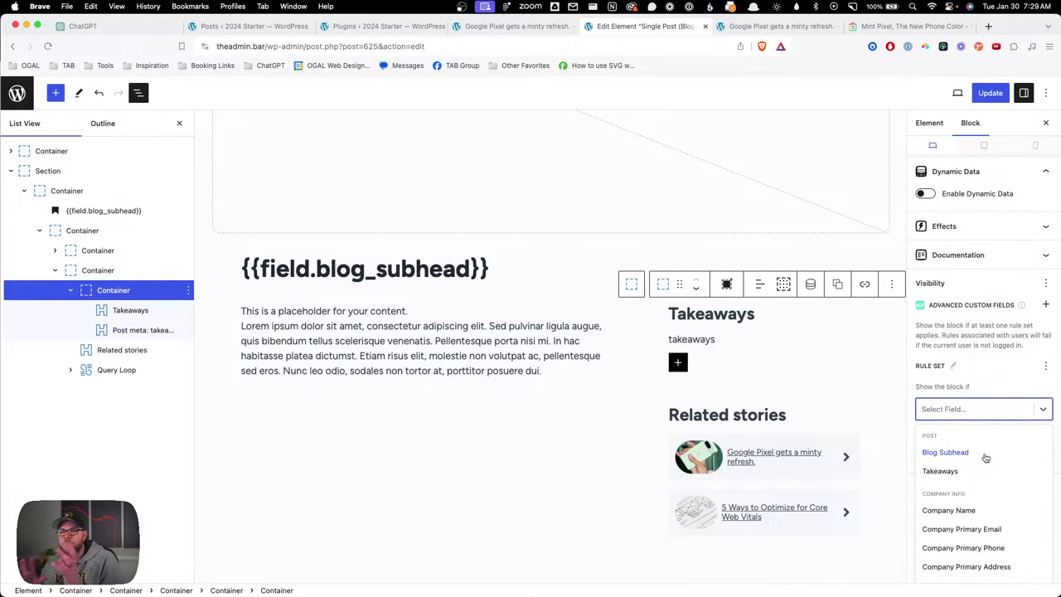
click(939, 472)
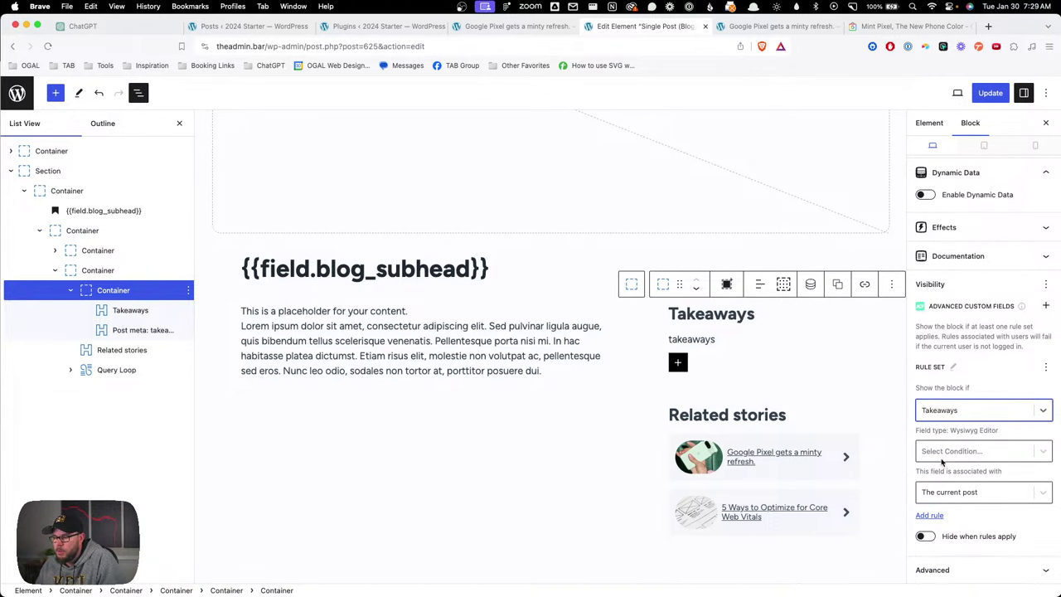
click(993, 455)
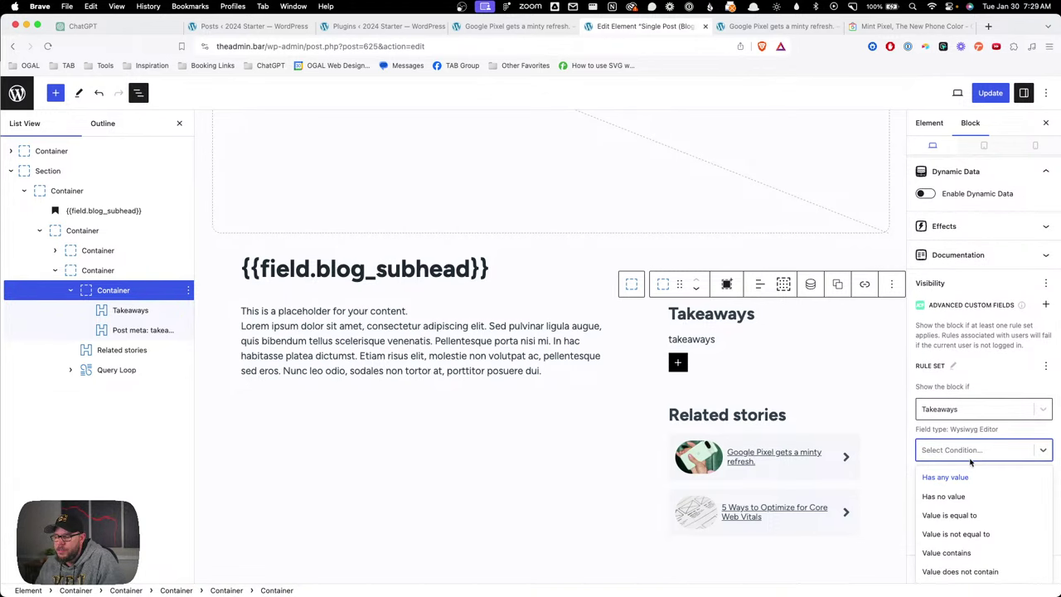
click(967, 496)
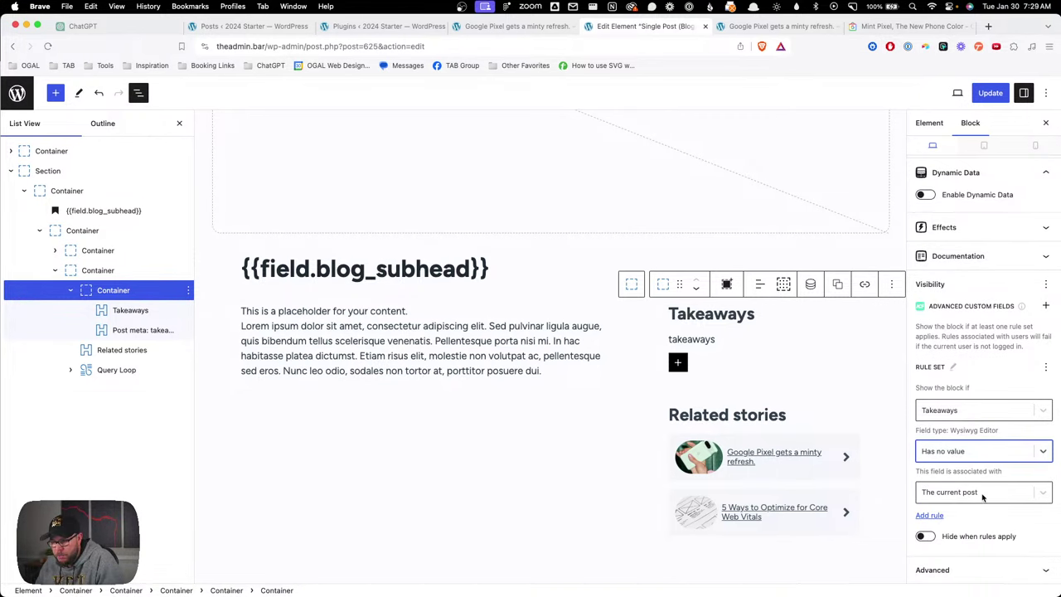
click(927, 537)
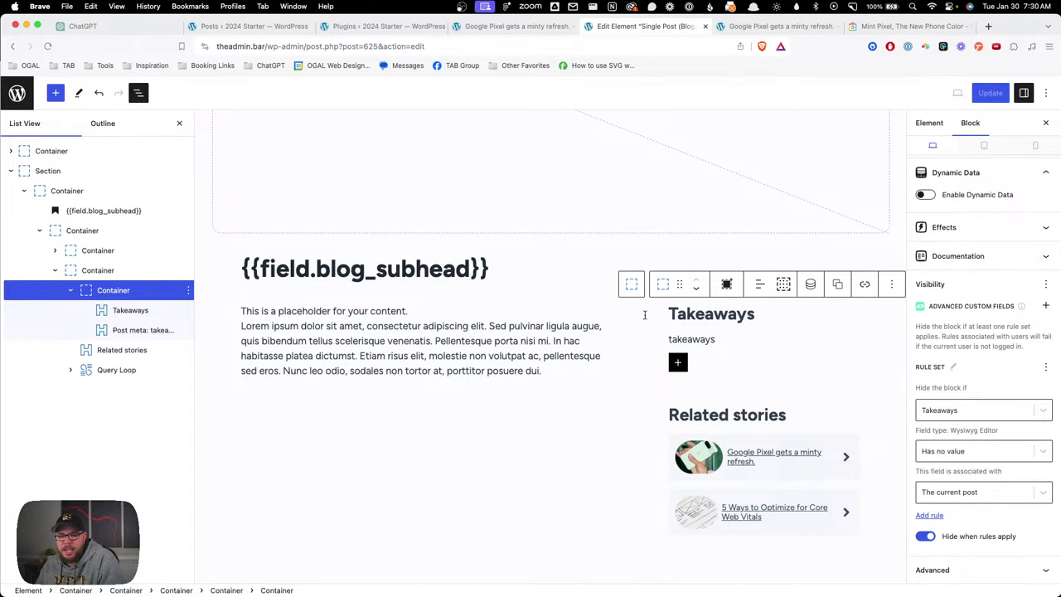
click(117, 300)
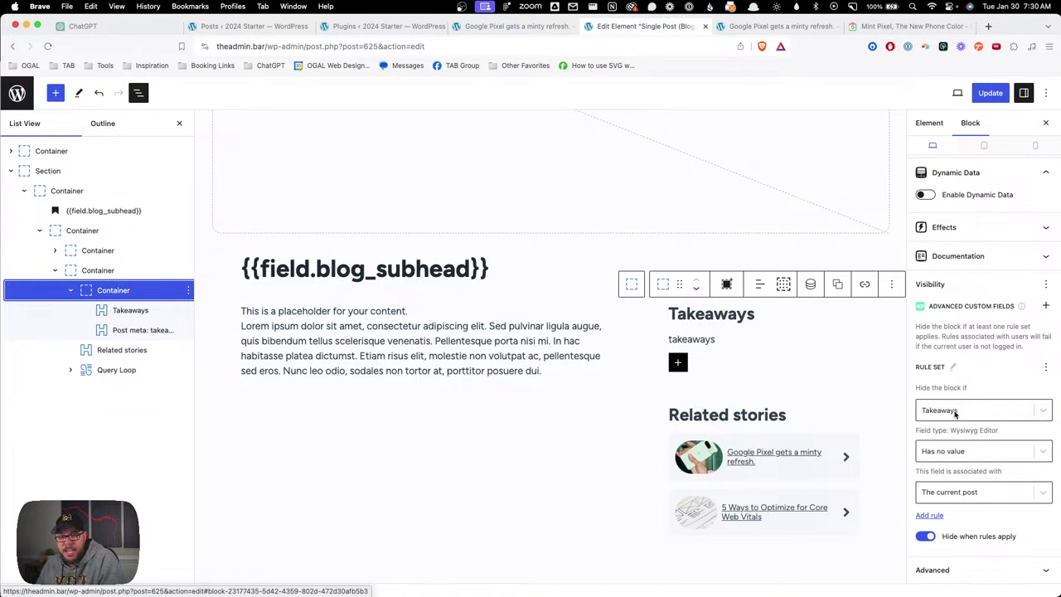
click(987, 95)
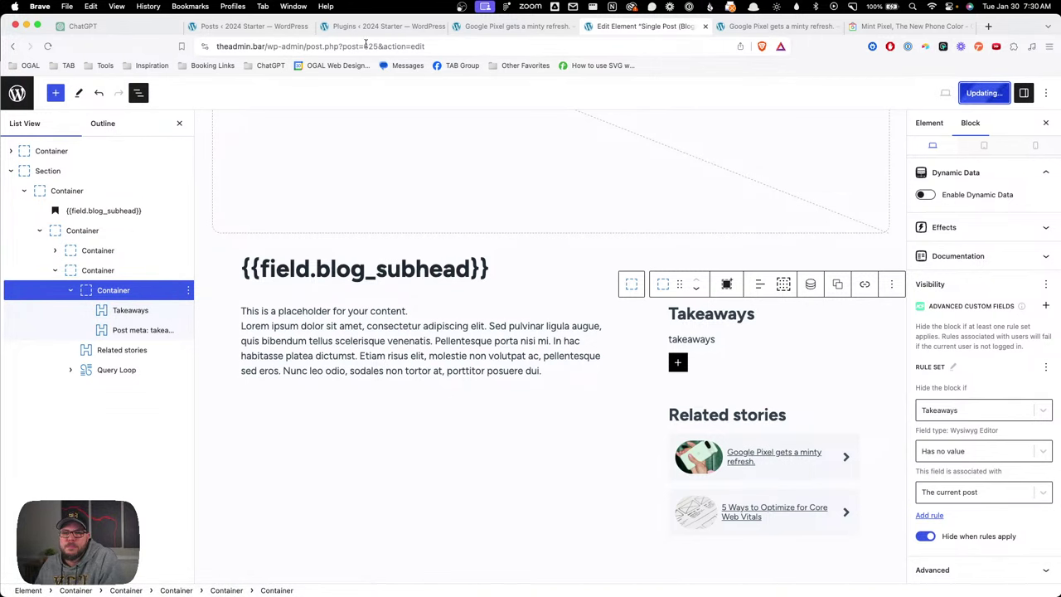
Step: View the live "5 Ways to Optimize for Core Web Vitals" post again and check its sidebar for the Takeaways section
click(267, 27)
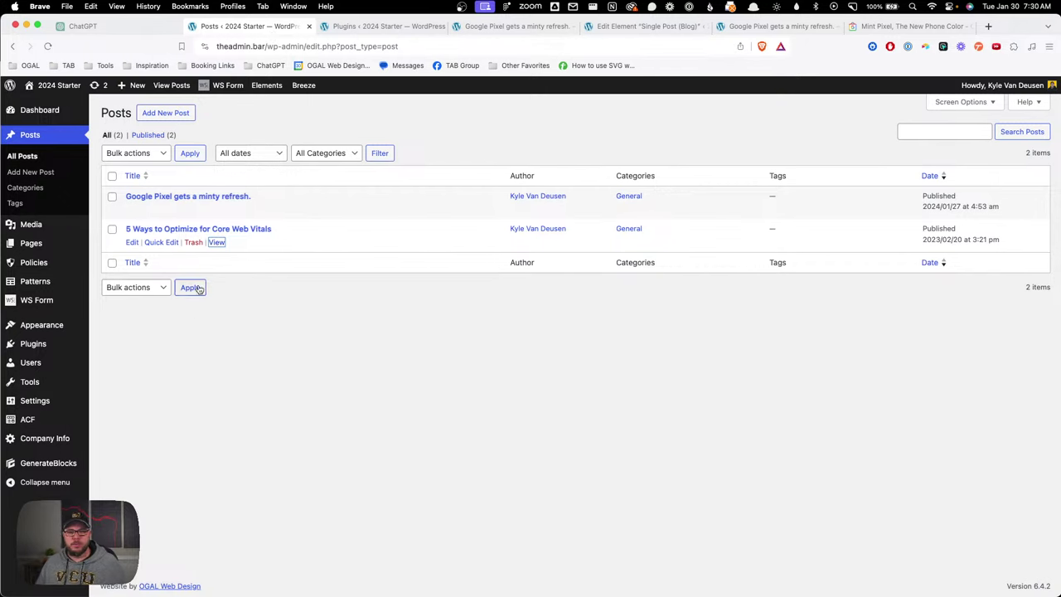
super+click(217, 242)
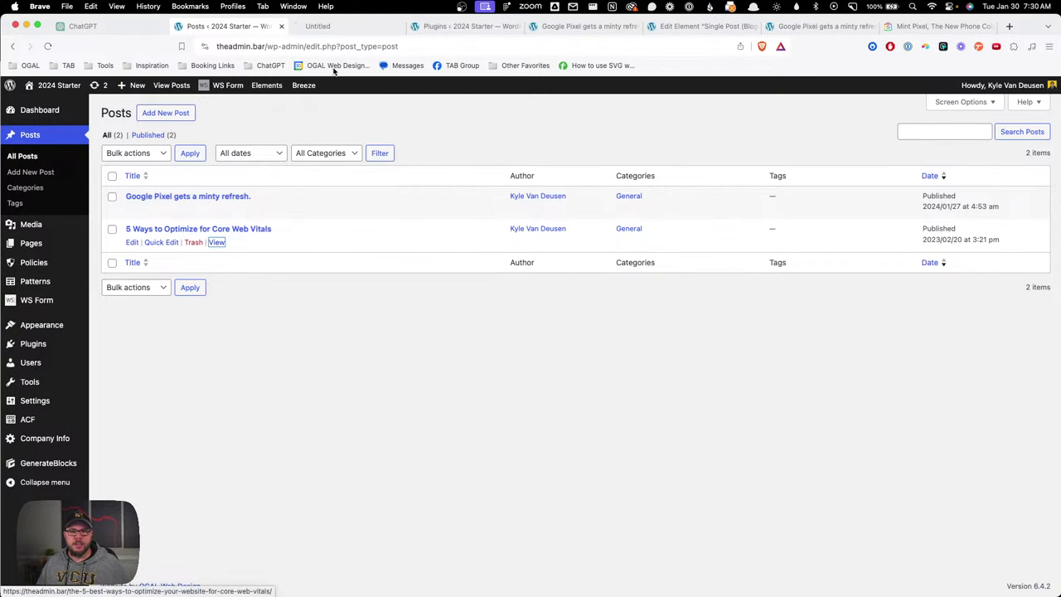
click(348, 26)
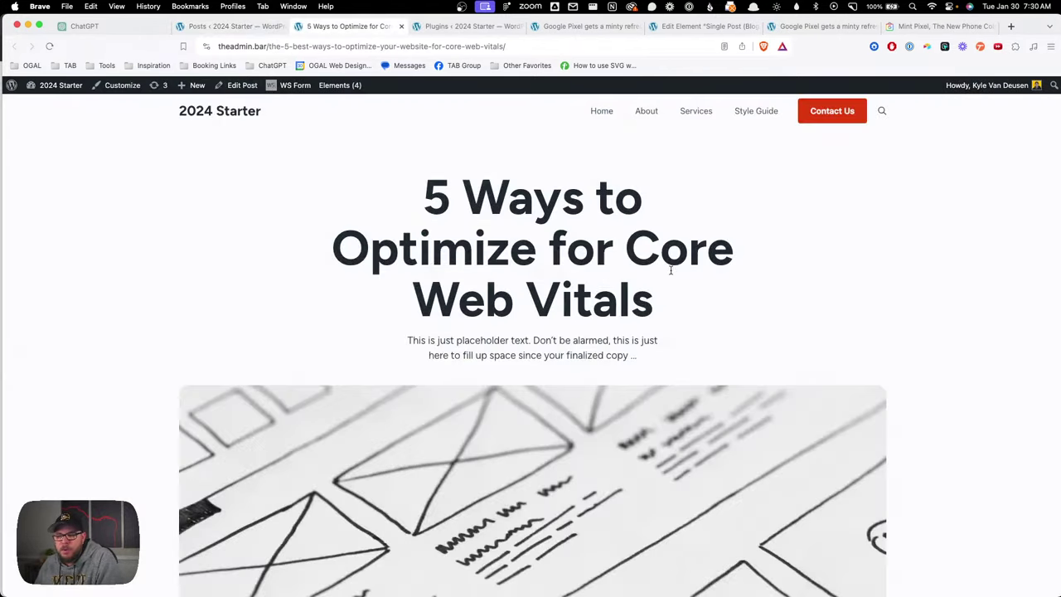
scroll(743, 283, down, 10)
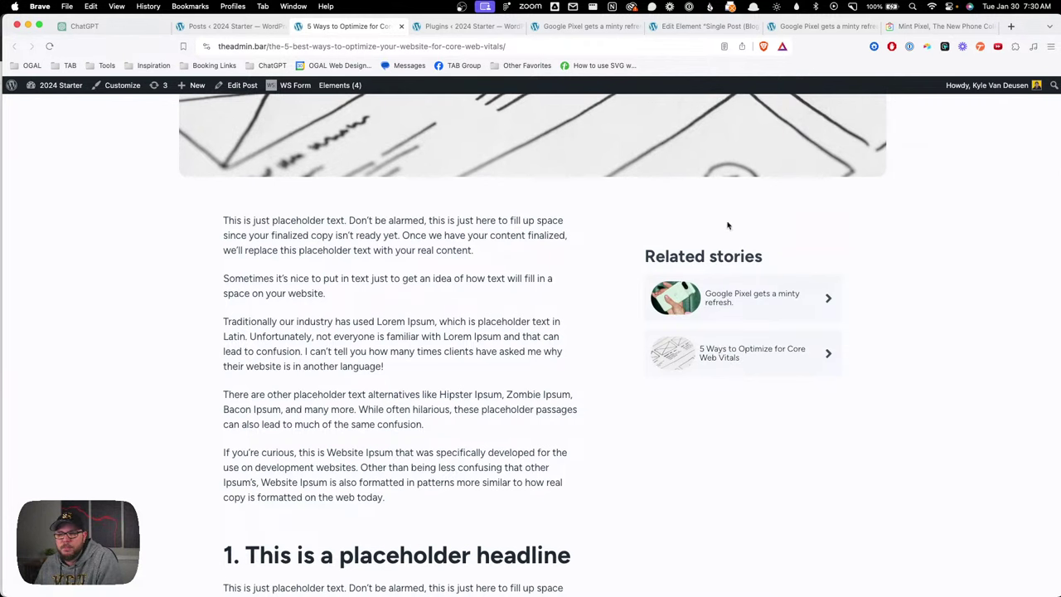
Step: Close the developer tools on the live Google Pixel post and reload it to check its Takeaways section
click(605, 25)
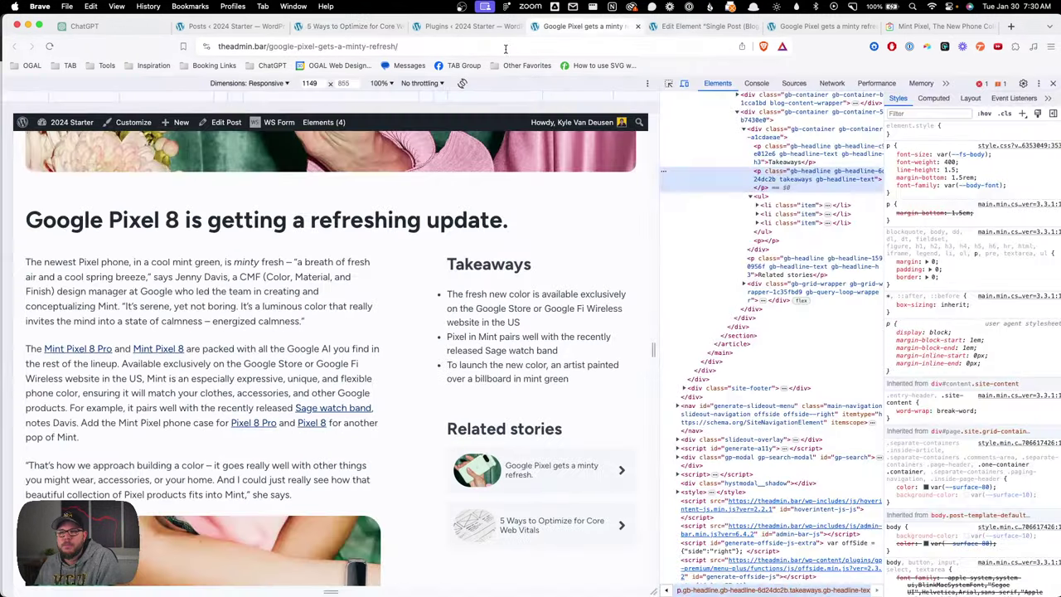
click(505, 46)
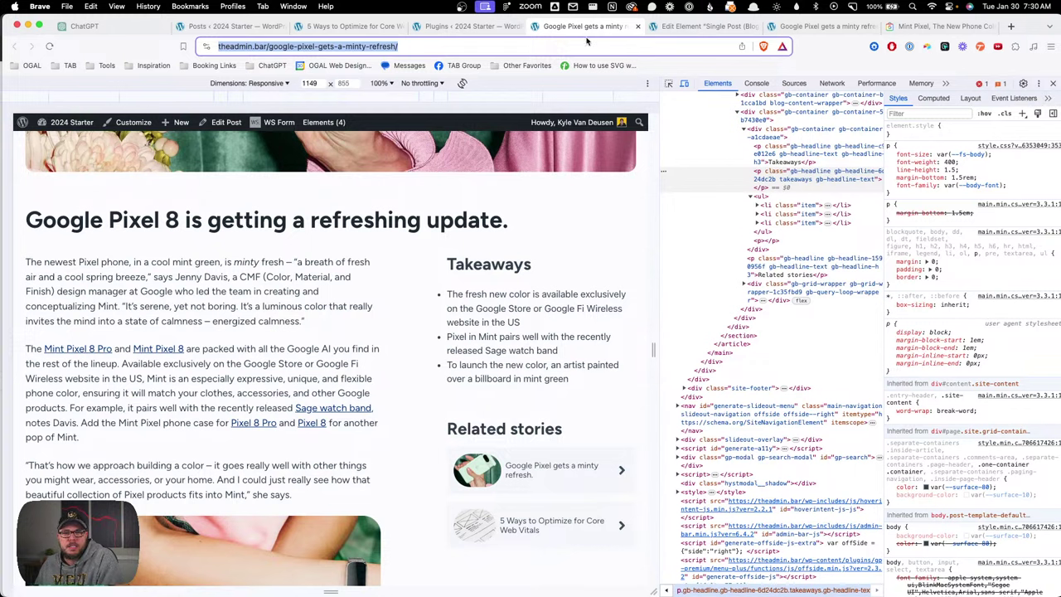
click(1052, 84)
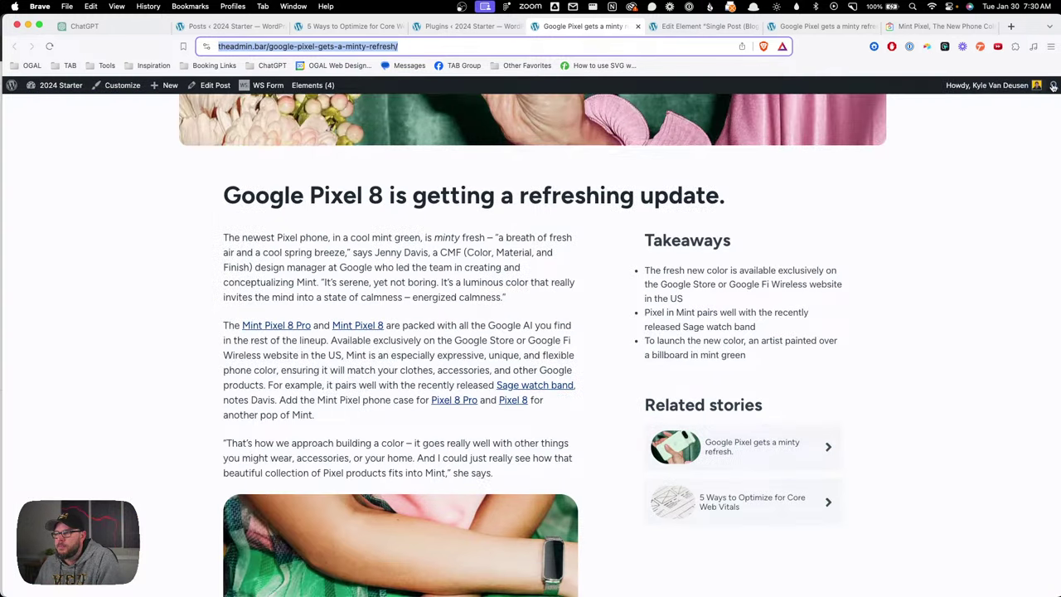
click(505, 47)
key(Return)
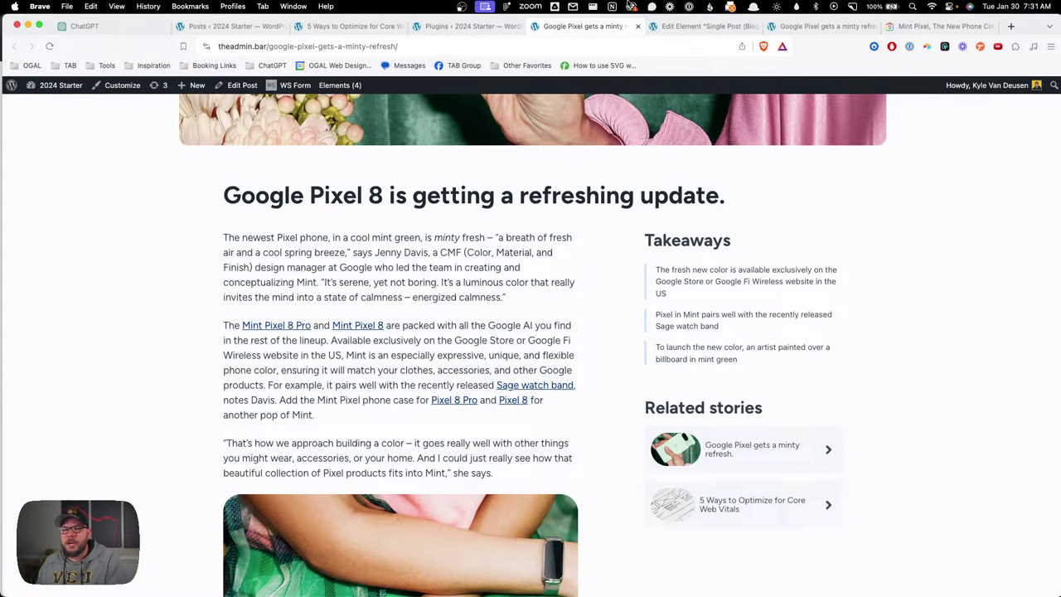
Step: Switch to ChatGPT and copy the whole "Key Takeaways" prompt into a blank TextEdit document
click(149, 25)
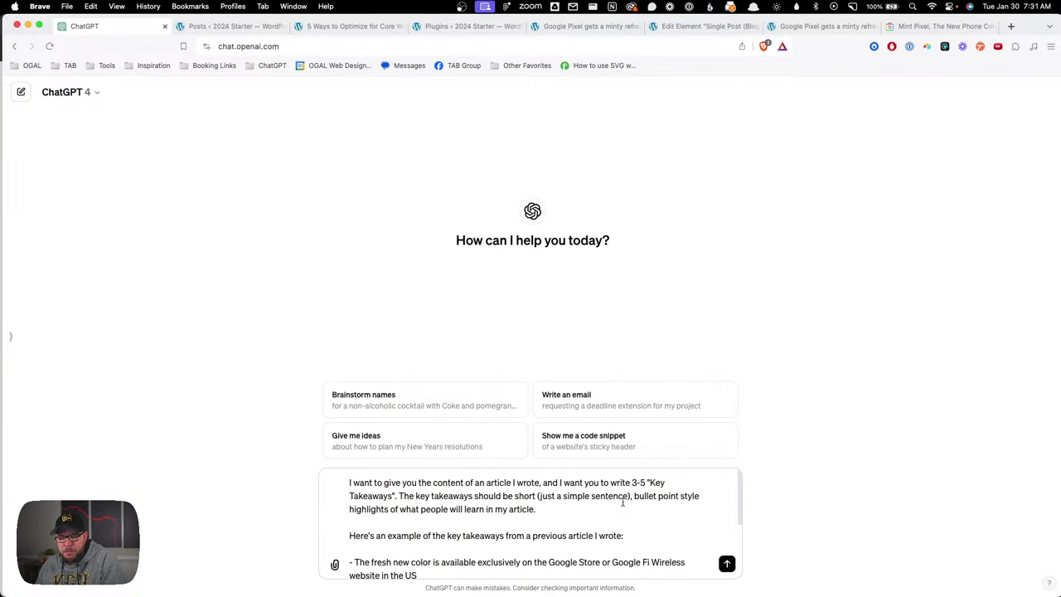
click(570, 517)
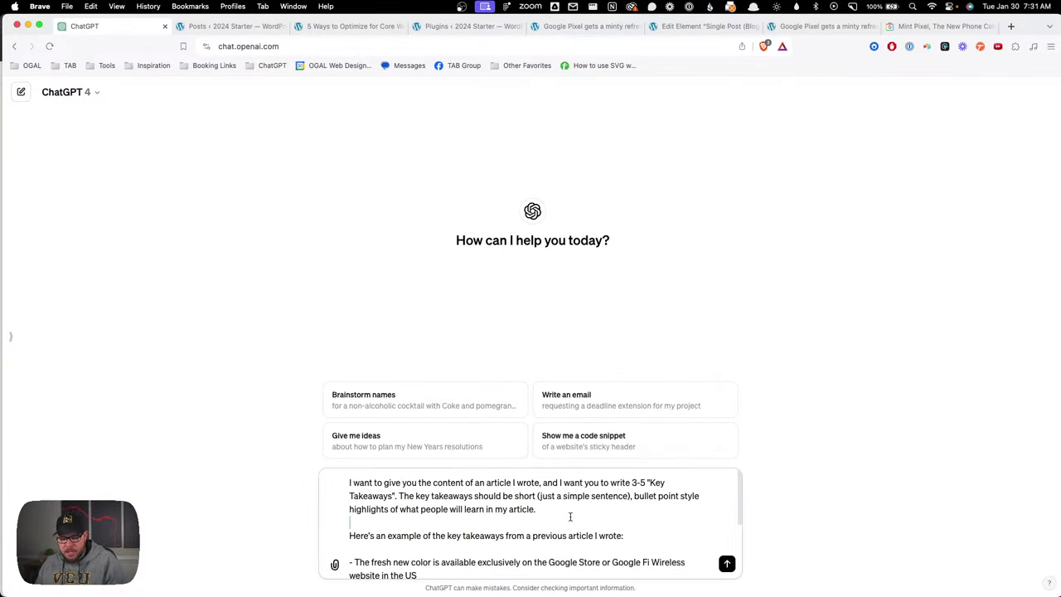
key(super+a)
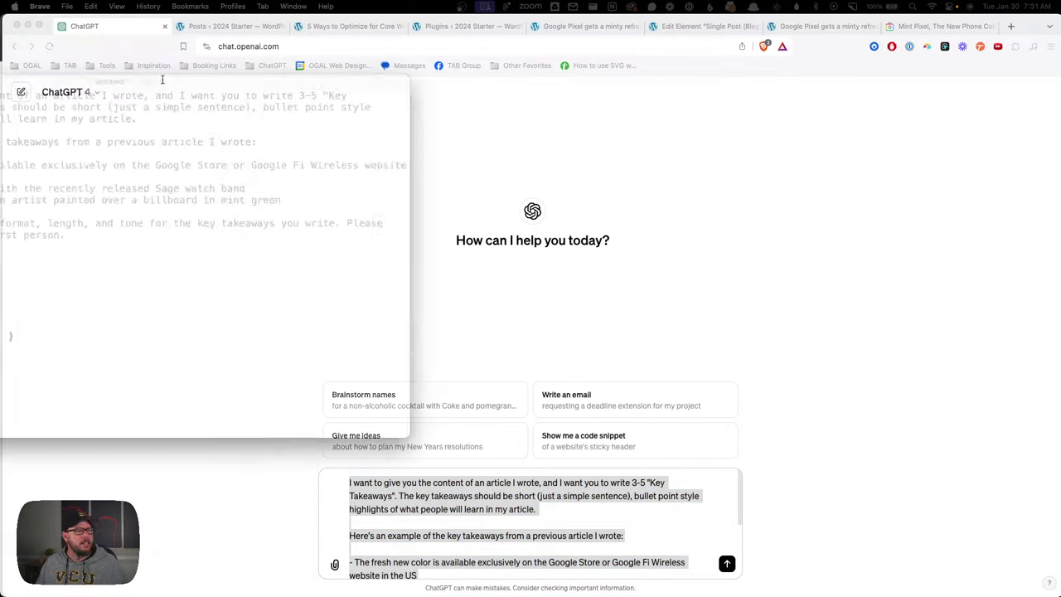
text(I want to give you the content of an article I wrote, and I want you to write 3-5 "Key Takeaways". The key takeaways should be short (just a simple sentence), bullet point style highlights of what people will learn in my article.  Here's an example of the key takeaways from a previous article I wrote:  - The fresh new color is available exclusively on the Google Store or Google Fi Wireless website in the US - Pixel in Mint pairs well with the recently released Sage watch band - To launch the new color, an artist painted over a billboard in mint green  Please use a similar style, format, length, and tone for the key takeaways you write. Please write my key takeaways in first person.  Here is my article:)
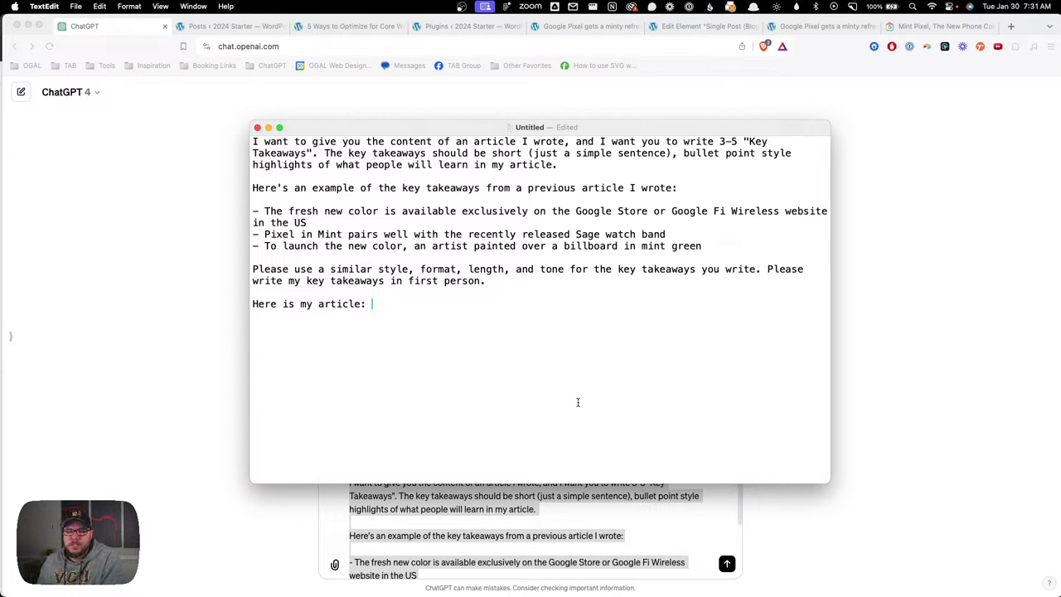
Step: Review the prompt's three example bullets, style instructions and "Here is my article:" line, and return to the browser
drag(324, 222, 259, 209)
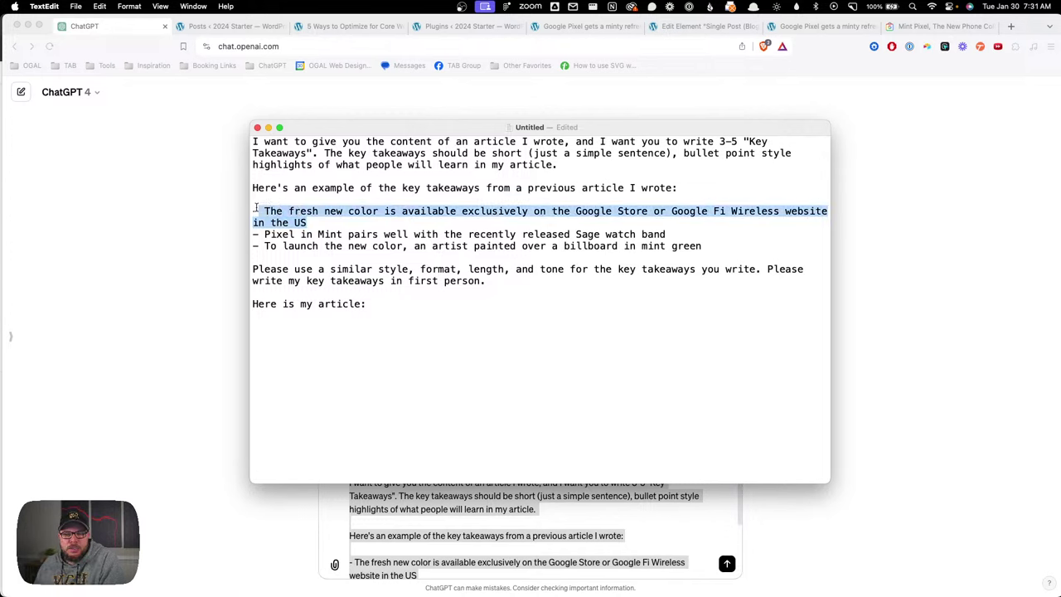
drag(684, 234, 256, 232)
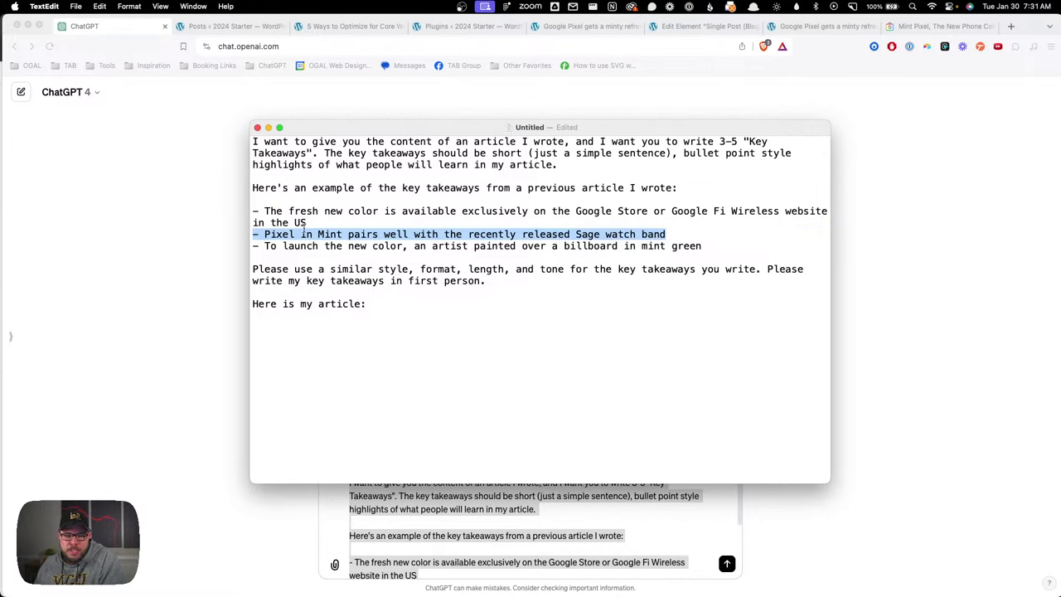
click(586, 222)
drag(703, 246, 363, 236)
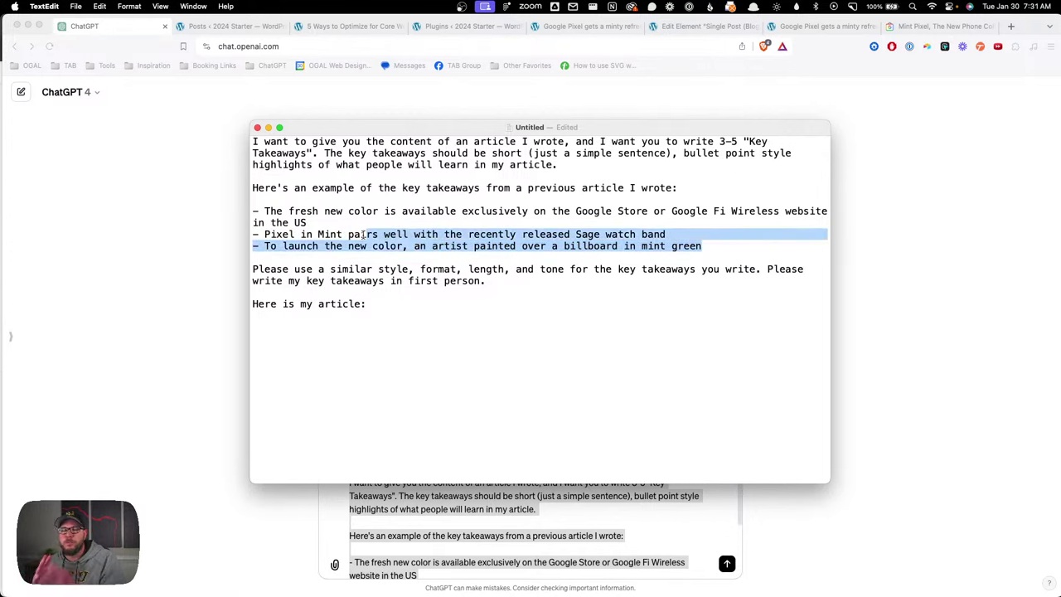
click(365, 236)
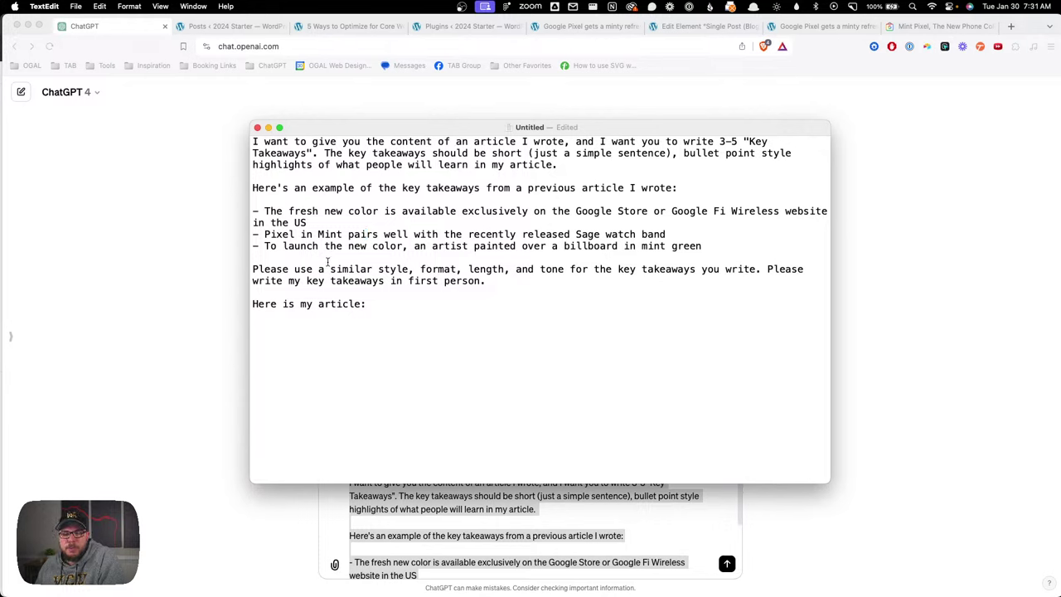
click(511, 288)
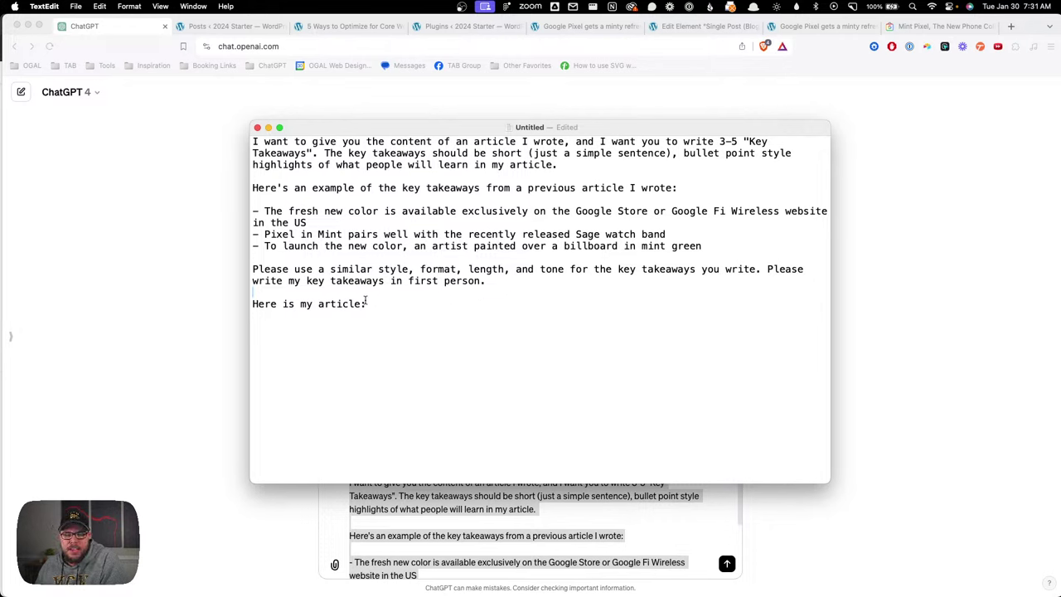
click(997, 278)
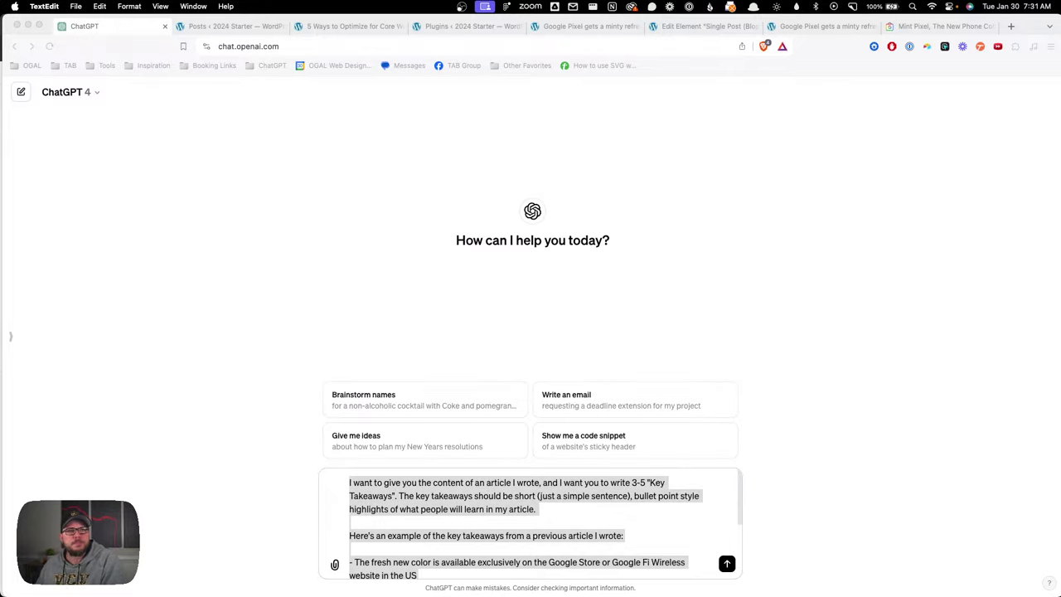
Step: Open theadminbar.com in a new browser tab and go to its "Effective Spam Defense for WordPress Forms" article
click(1012, 26)
text(theadminbar.com)
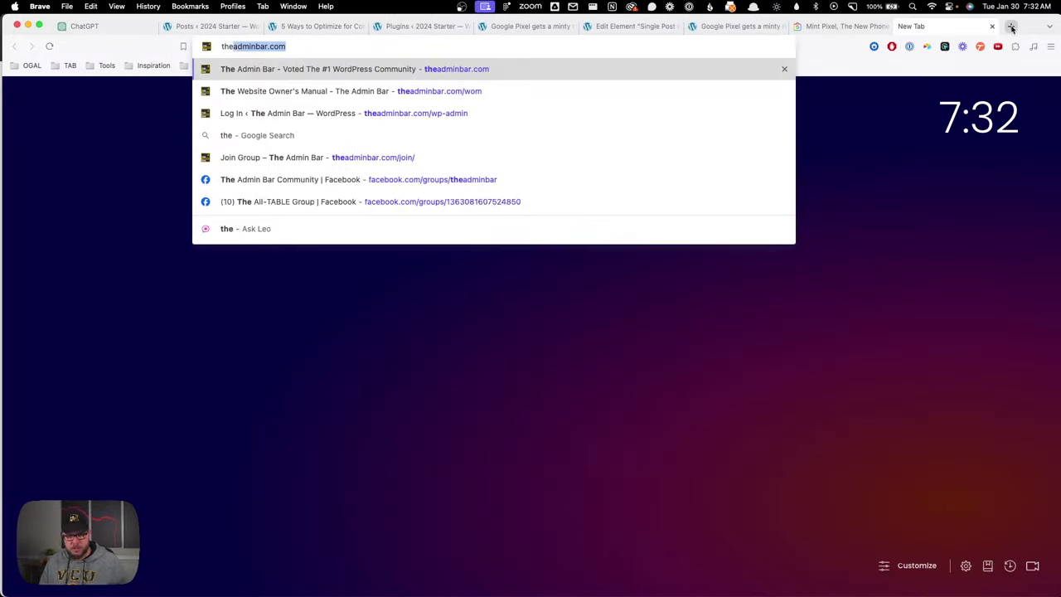
key(Return)
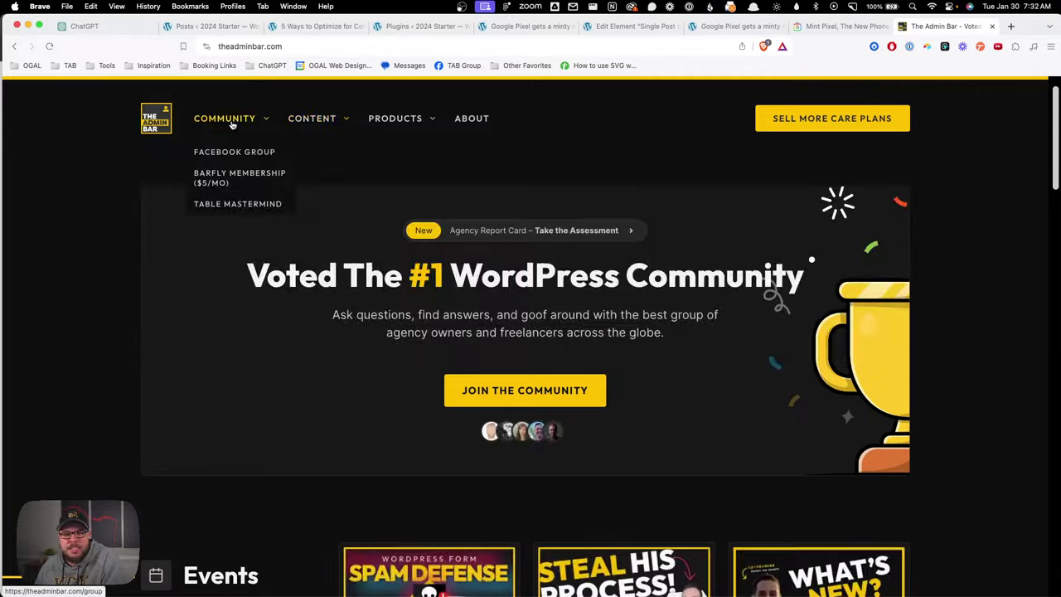
mouse_move(322, 123)
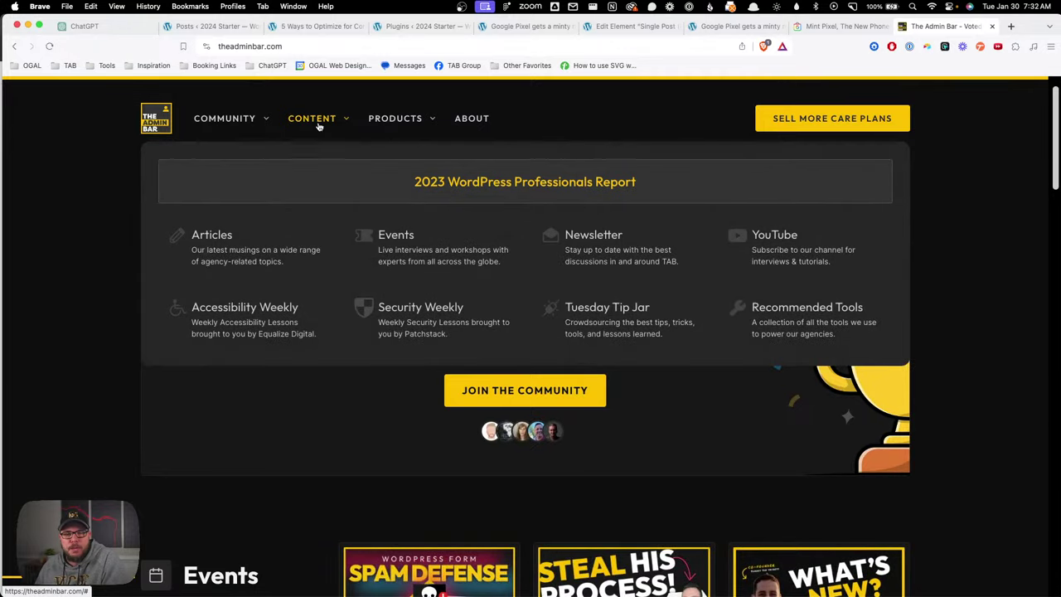
click(260, 240)
scroll(334, 295, down, 3)
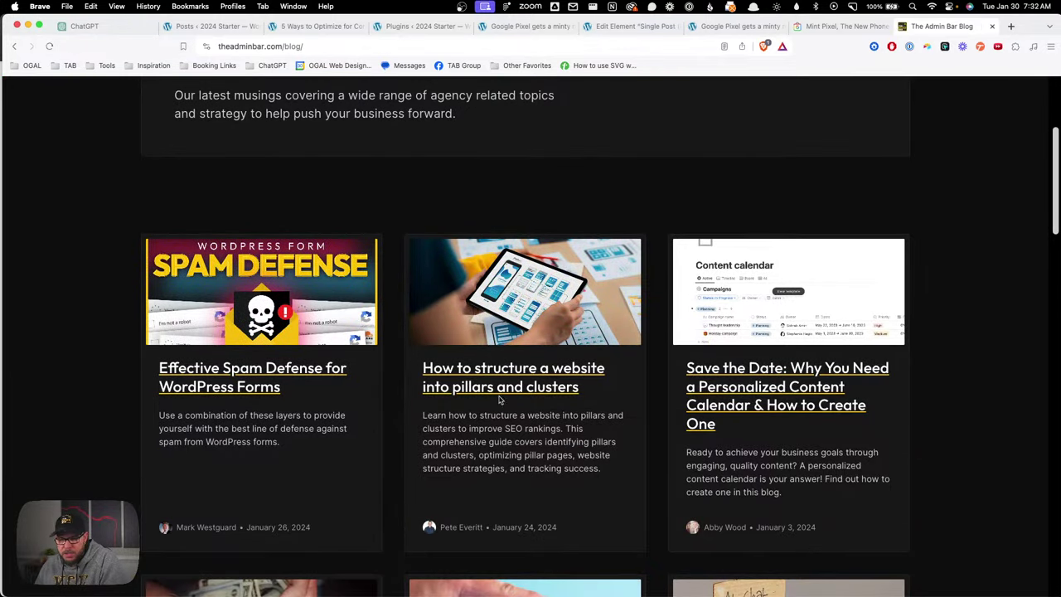
click(241, 372)
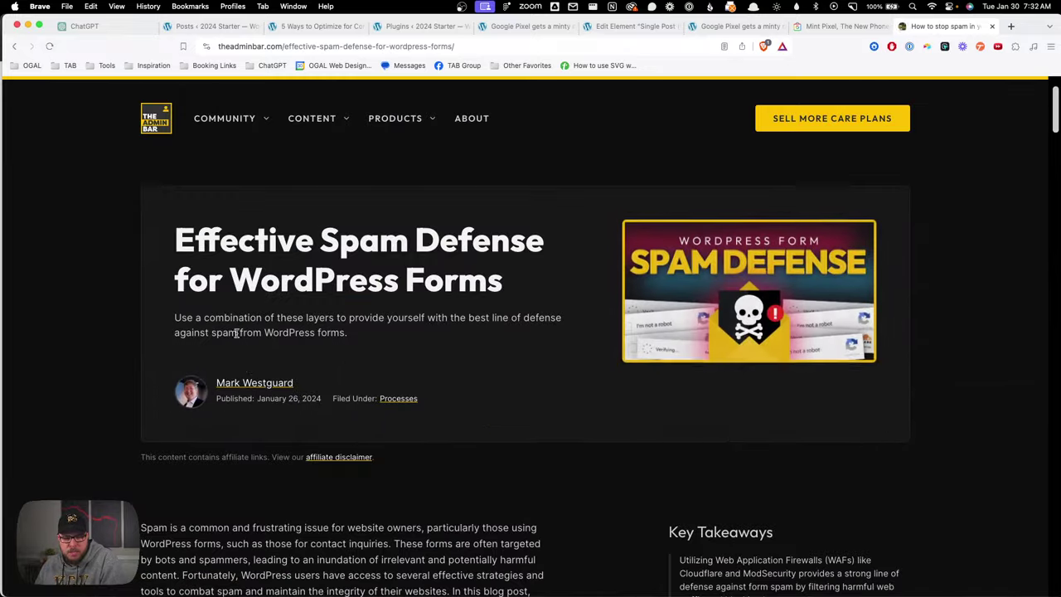
Step: Copy the article's text from its title through the end of the conclusion
scroll(240, 331, down, 2)
drag(185, 141, 306, 114)
right_click(314, 91)
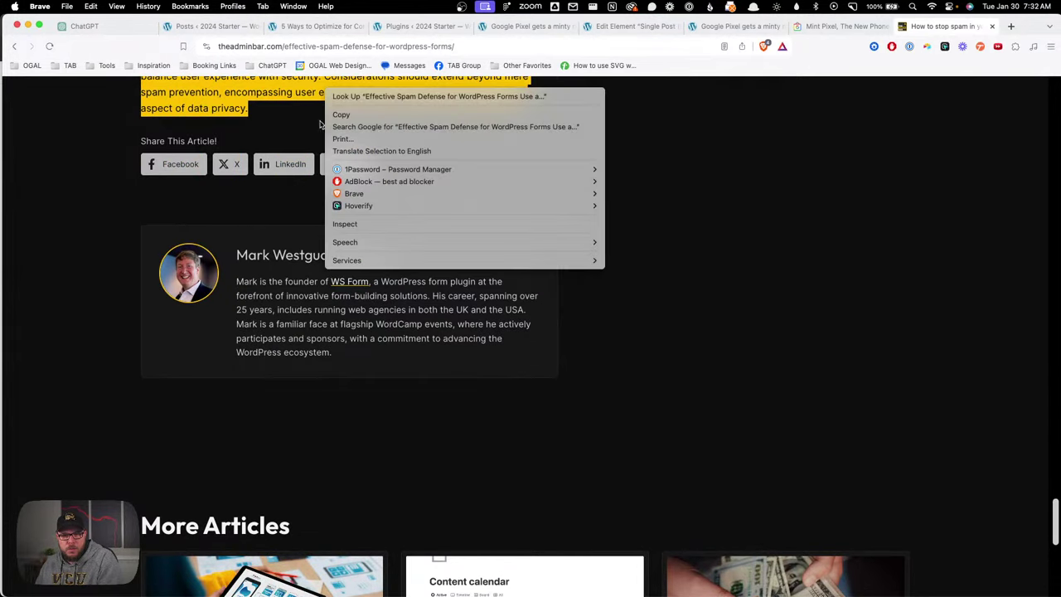
click(369, 116)
Step: Add the copied article in quotation marks below "Here is my article:" in the ChatGPT prompt and send it
click(59, 26)
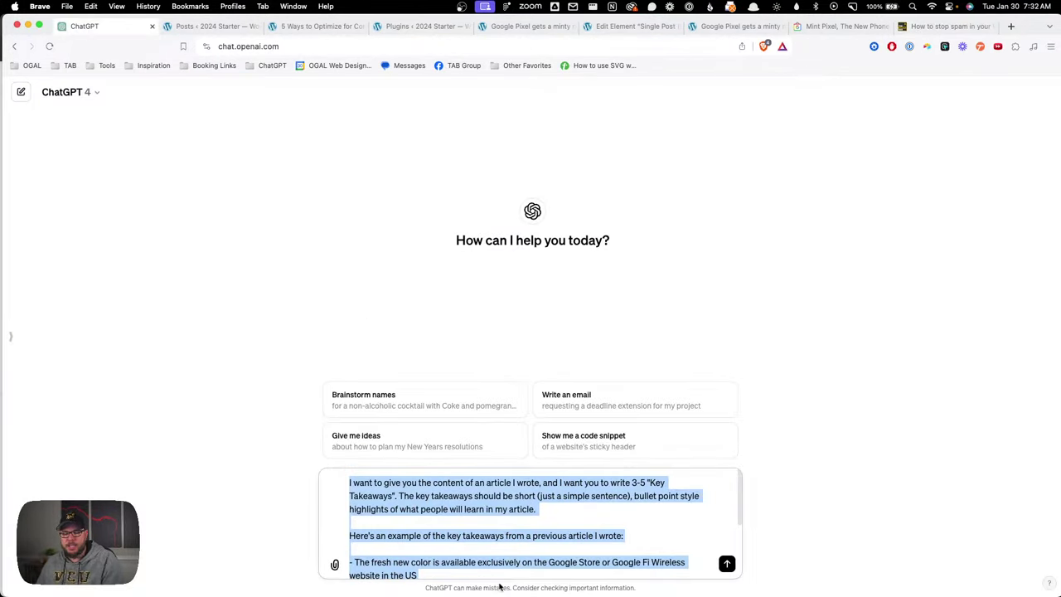
scroll(452, 560, down, 5)
click(441, 570)
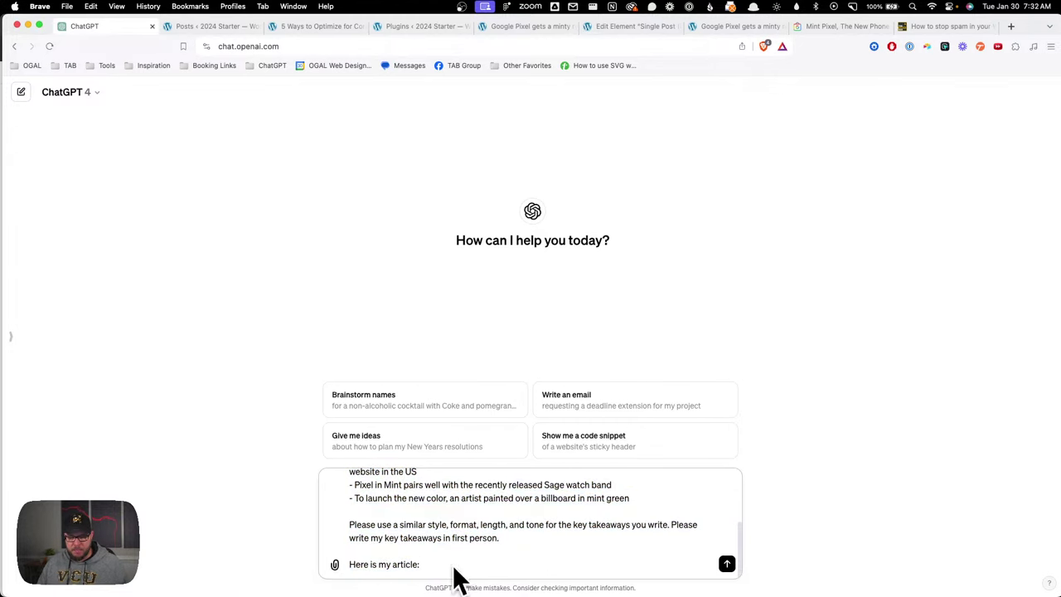
key(shift+Return)
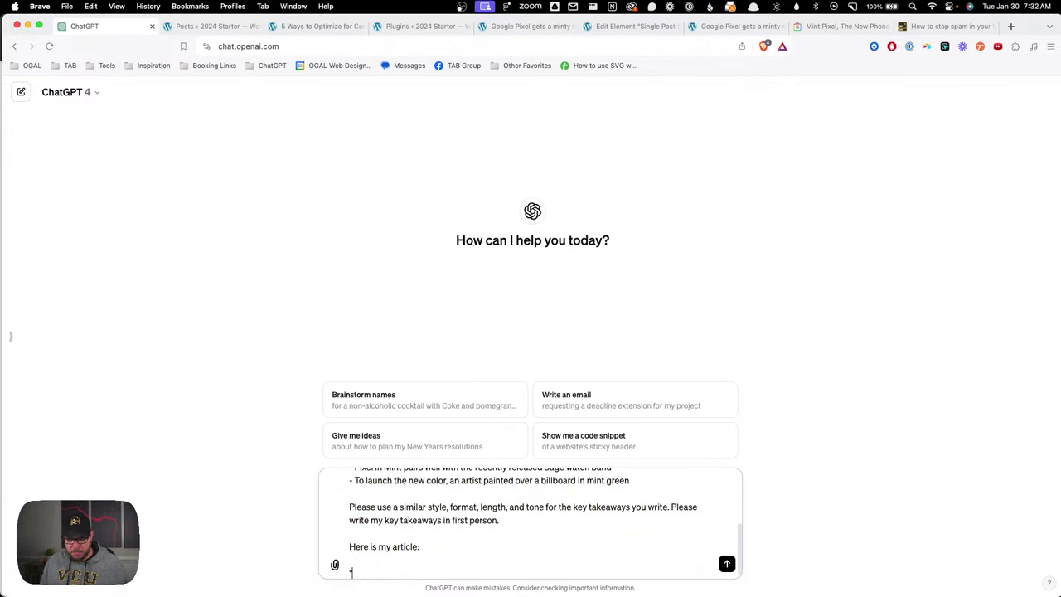
key(super+v)
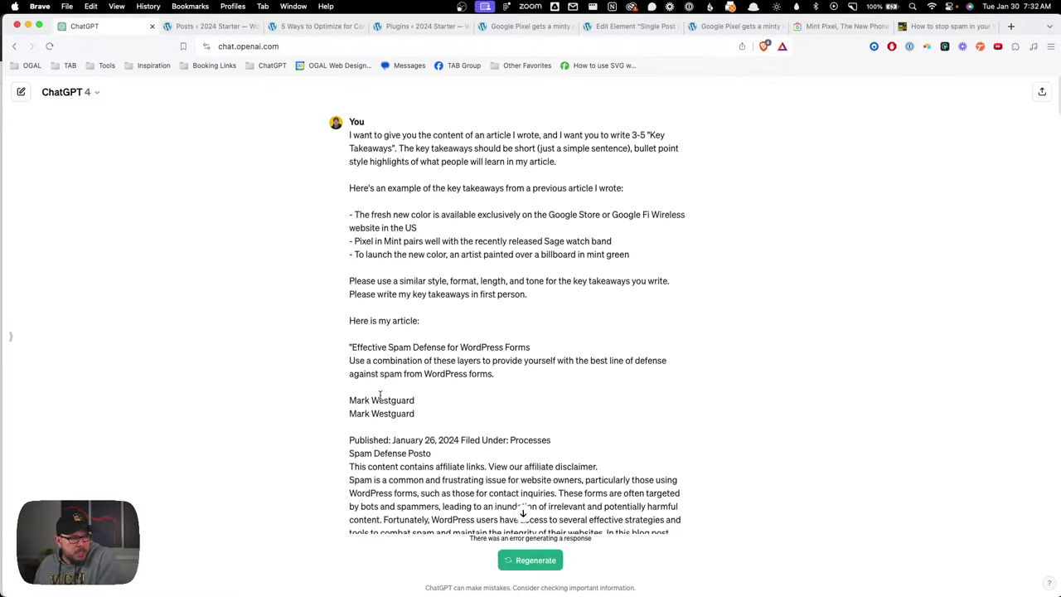
Step: Regenerate ChatGPT's response to the key takeaways prompt
scroll(730, 463, down, 10)
scroll(731, 464, down, 10)
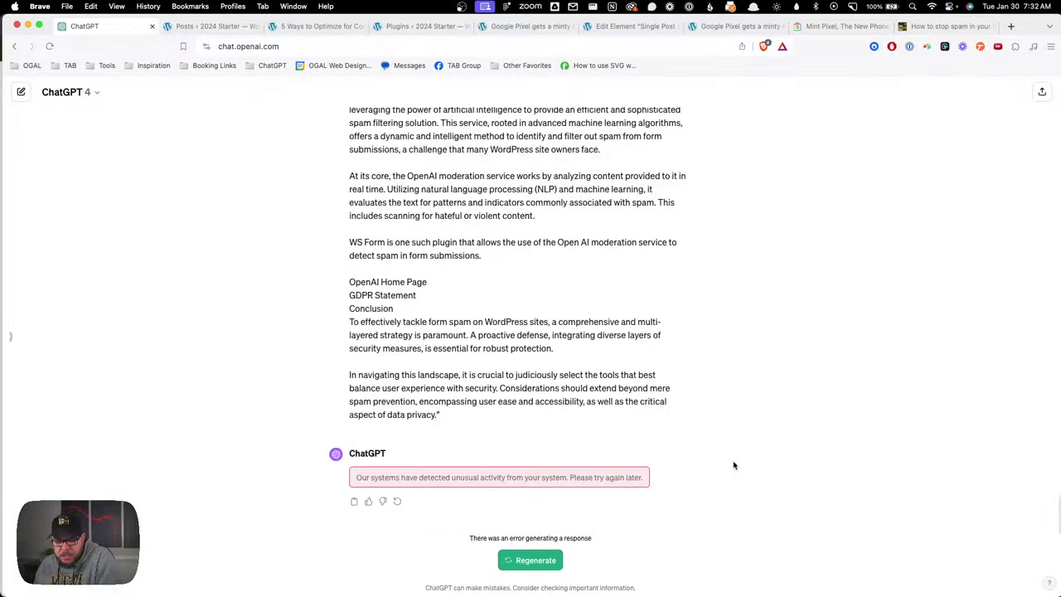
click(535, 561)
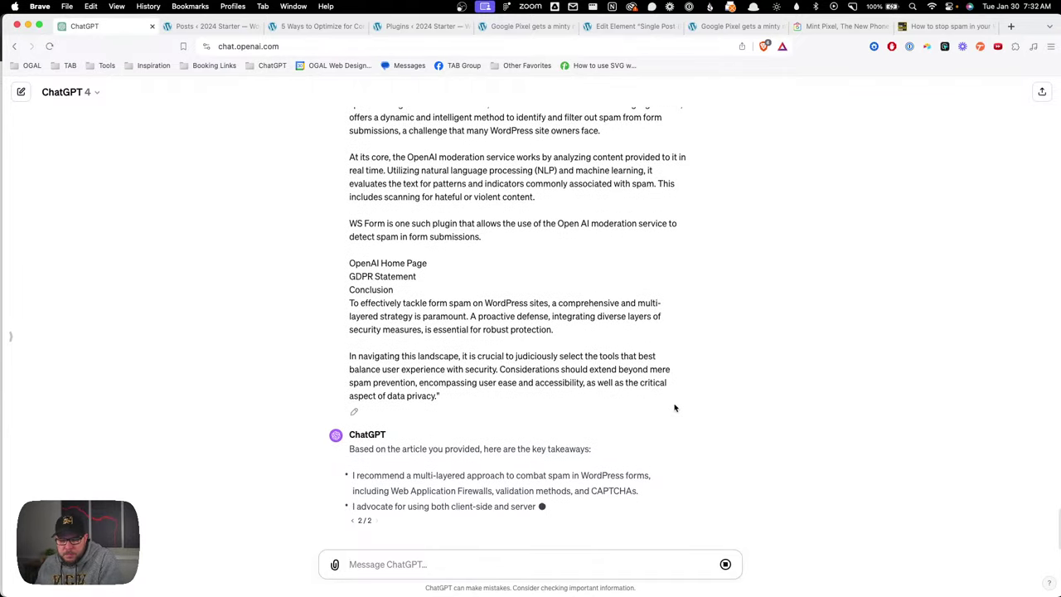
Step: Look through the live spam defense article, examining its Key Takeaways sidebar, list of covered topics and body sections
key(super+9)
scroll(650, 281, up, 10)
scroll(650, 281, up, 20)
scroll(629, 289, up, 10)
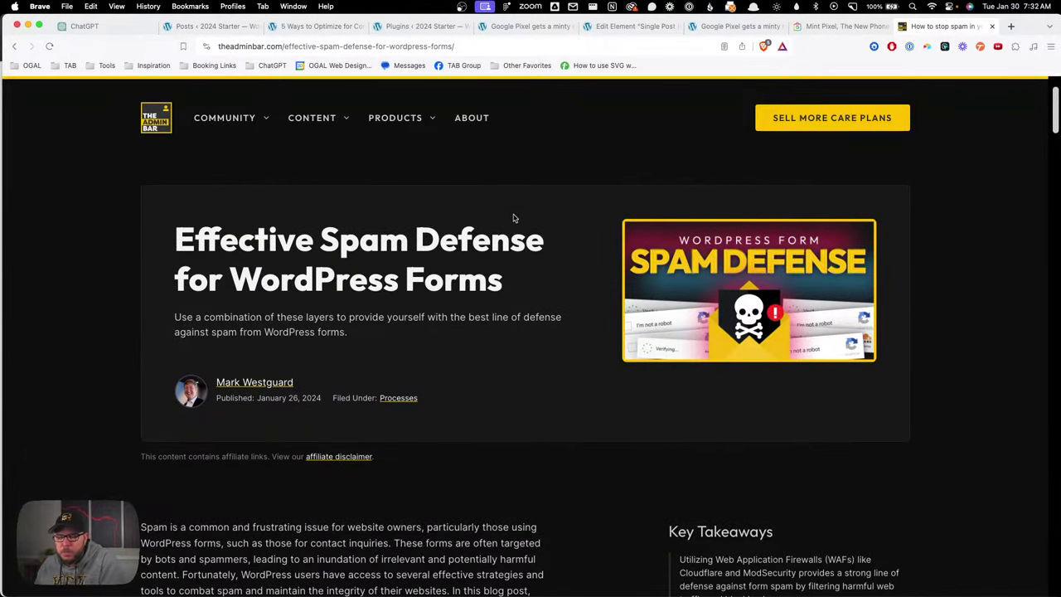
scroll(511, 215, down, 15)
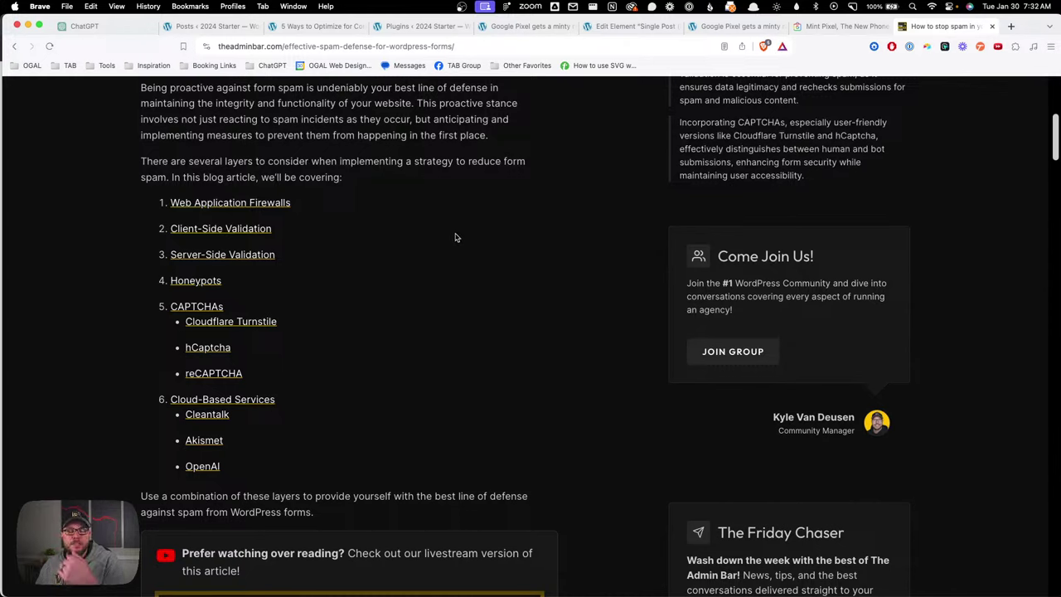
drag(290, 203, 169, 202)
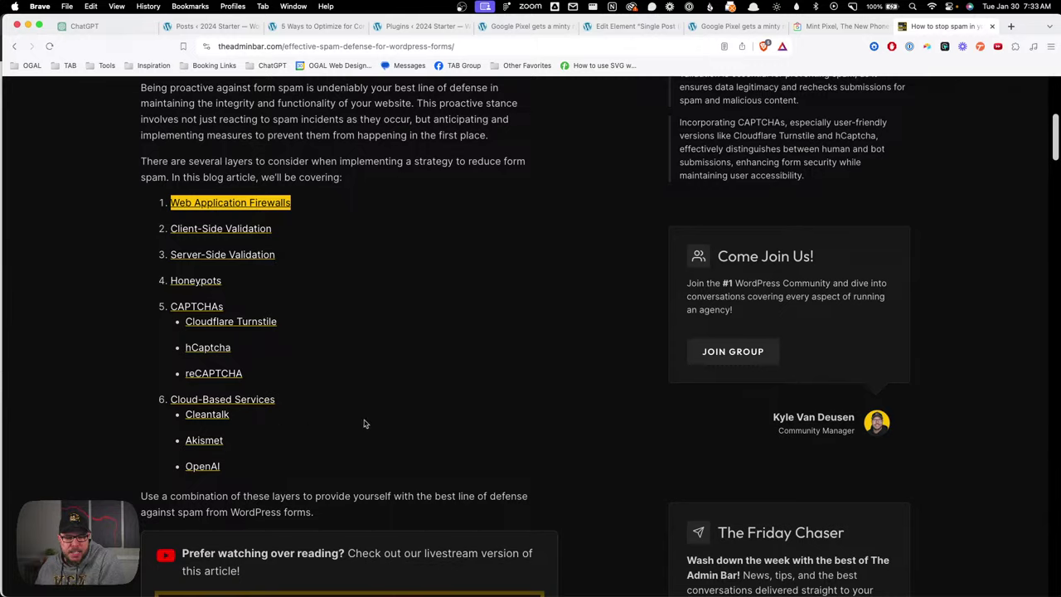
scroll(465, 359, down, 5)
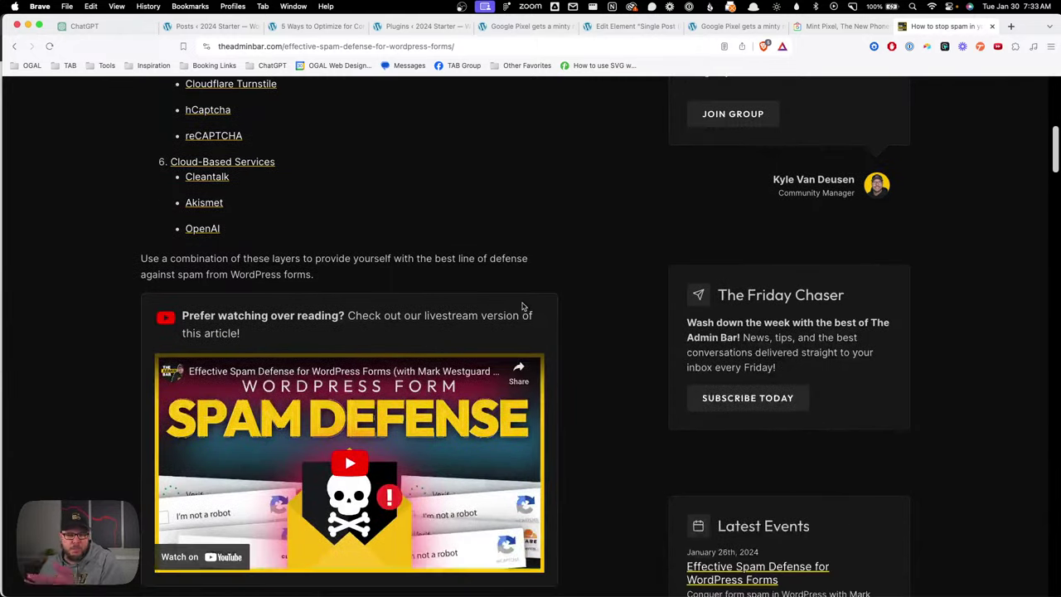
scroll(523, 307, down, 20)
scroll(533, 343, down, 20)
scroll(535, 340, down, 10)
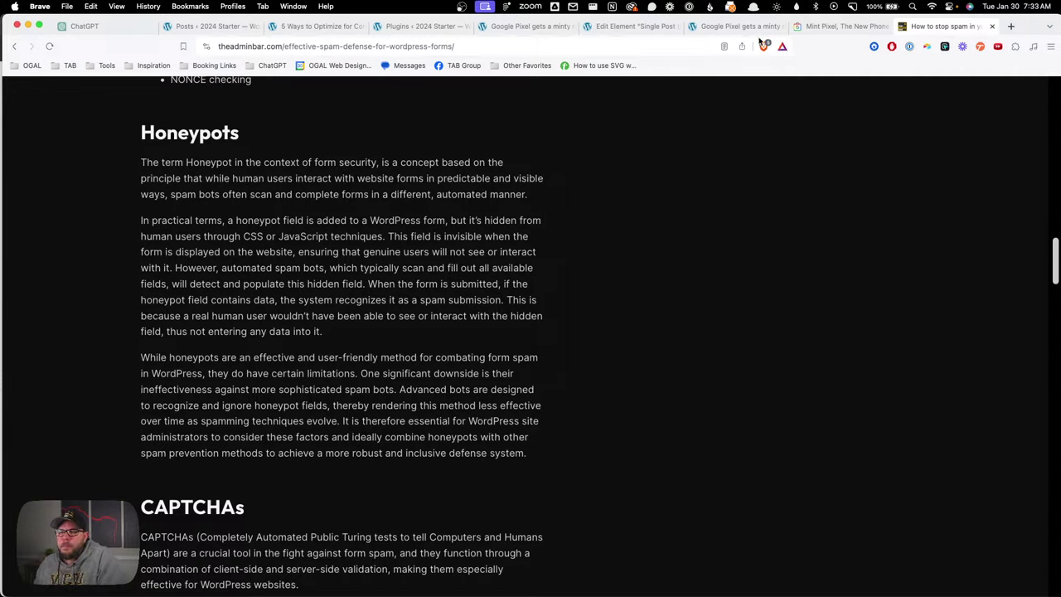
Step: Read through the key takeaways ChatGPT wrote for the spam defense article, checking each bullet's wording
click(104, 27)
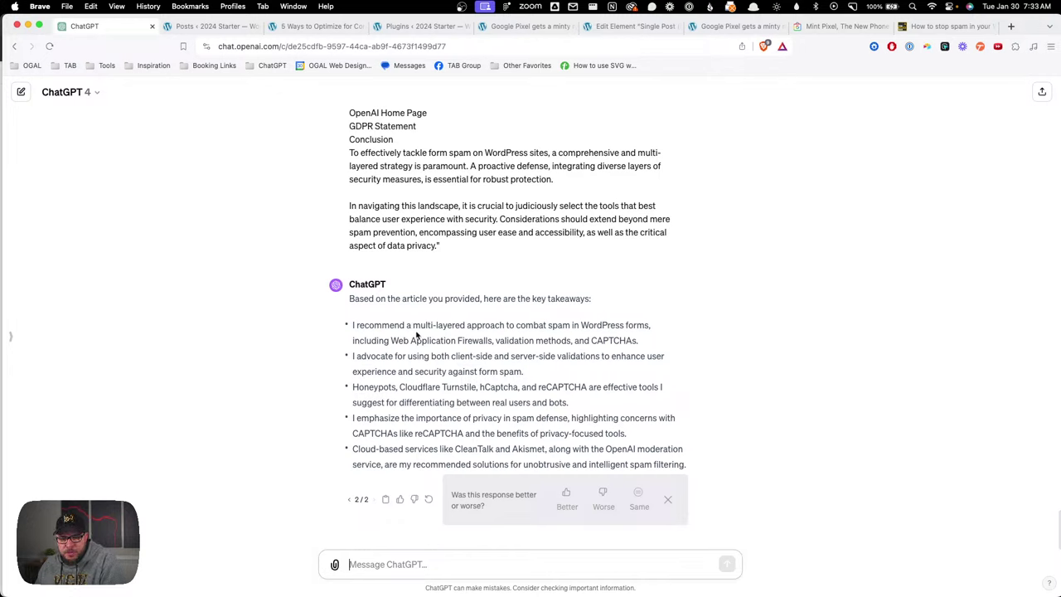
drag(495, 341, 565, 341)
click(597, 349)
drag(660, 347, 470, 325)
click(470, 325)
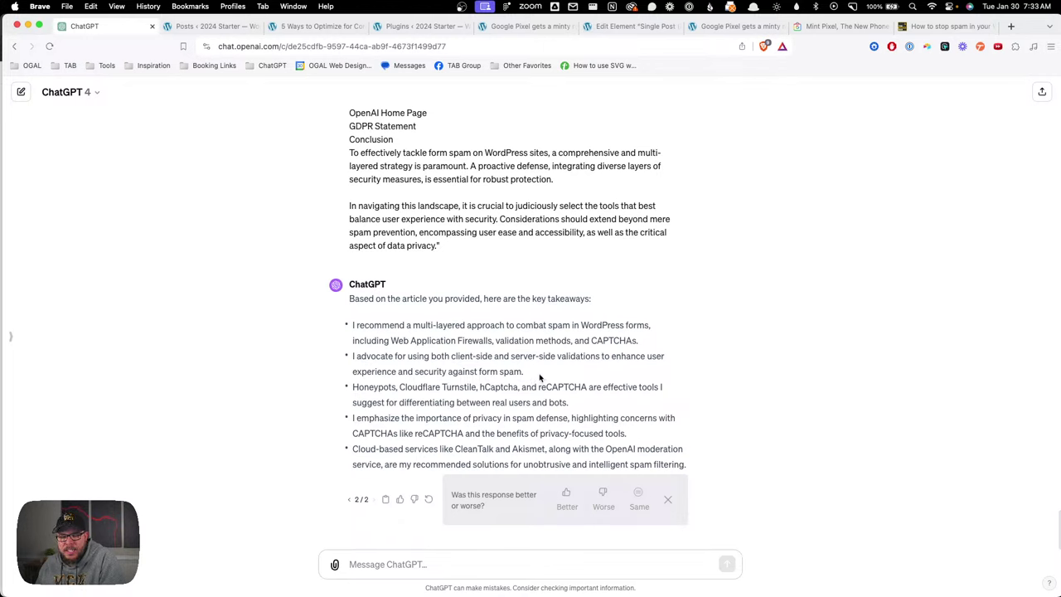
drag(539, 375, 353, 355)
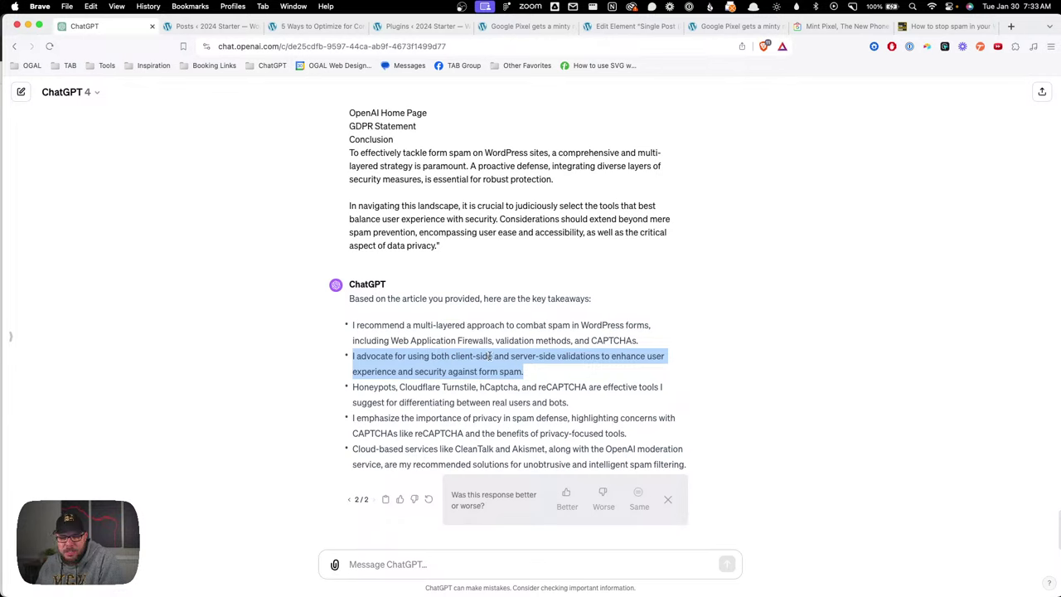
click(550, 387)
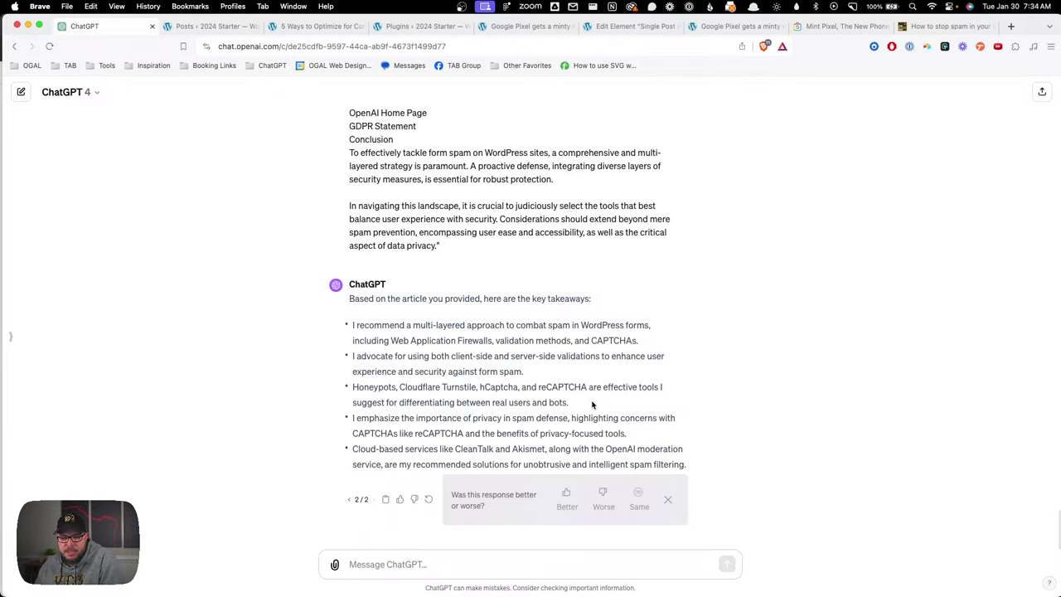
drag(412, 405, 514, 403)
click(526, 403)
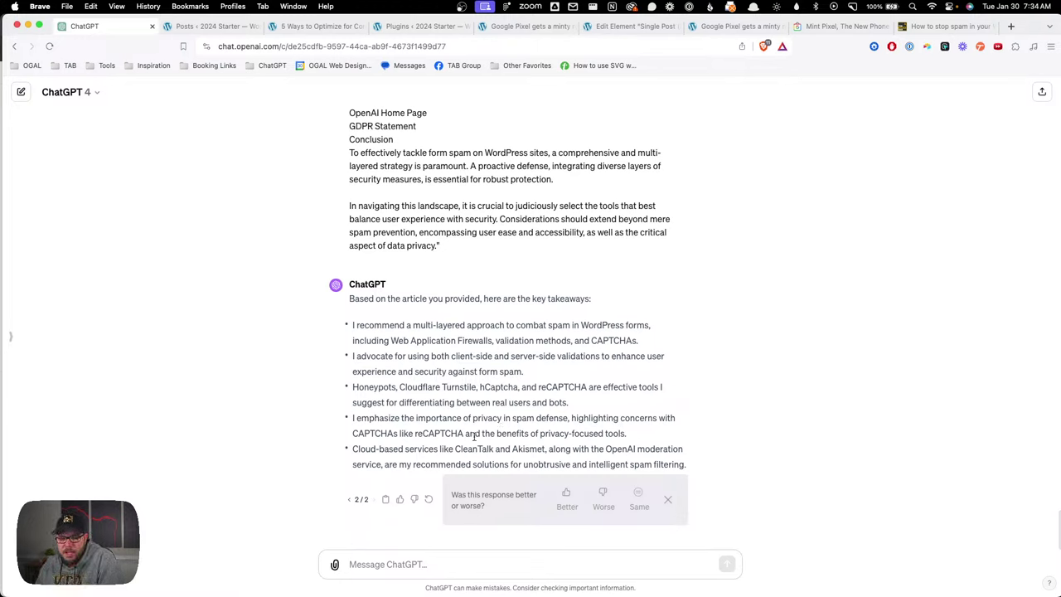
drag(626, 433, 363, 425)
click(365, 426)
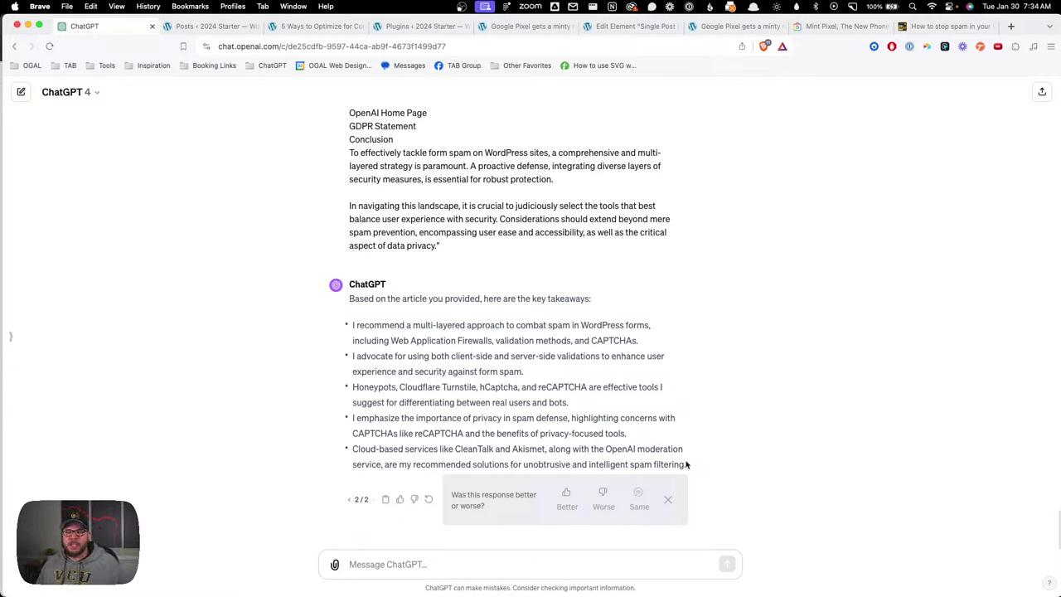
Step: Copy ChatGPT's first takeaway bullet and open the "5 Ways to Optimize for Core Web Vitals" post for editing
drag(644, 341, 352, 325)
key(super+c)
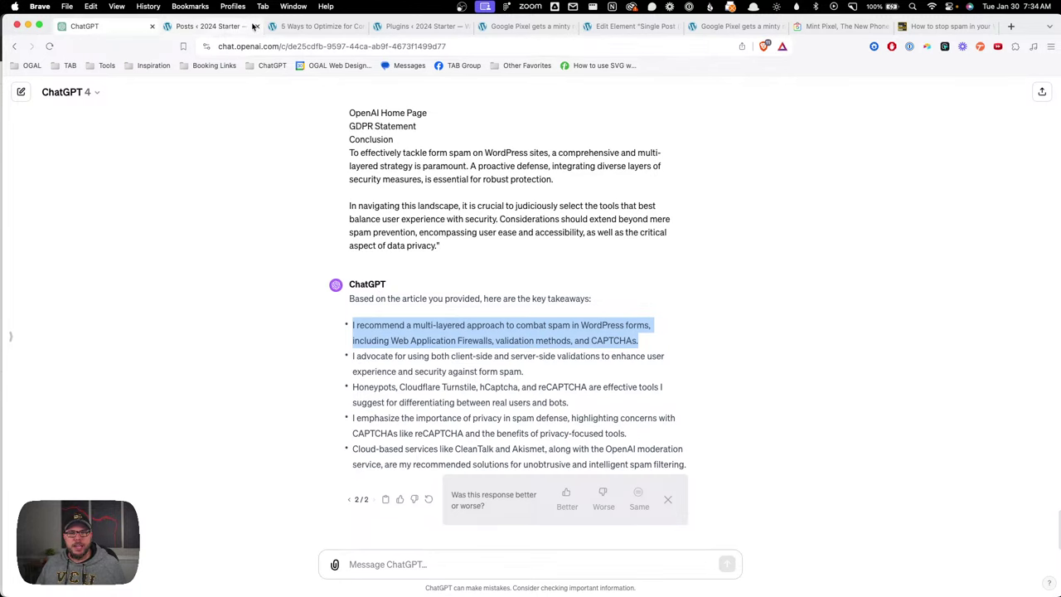
click(290, 27)
click(242, 86)
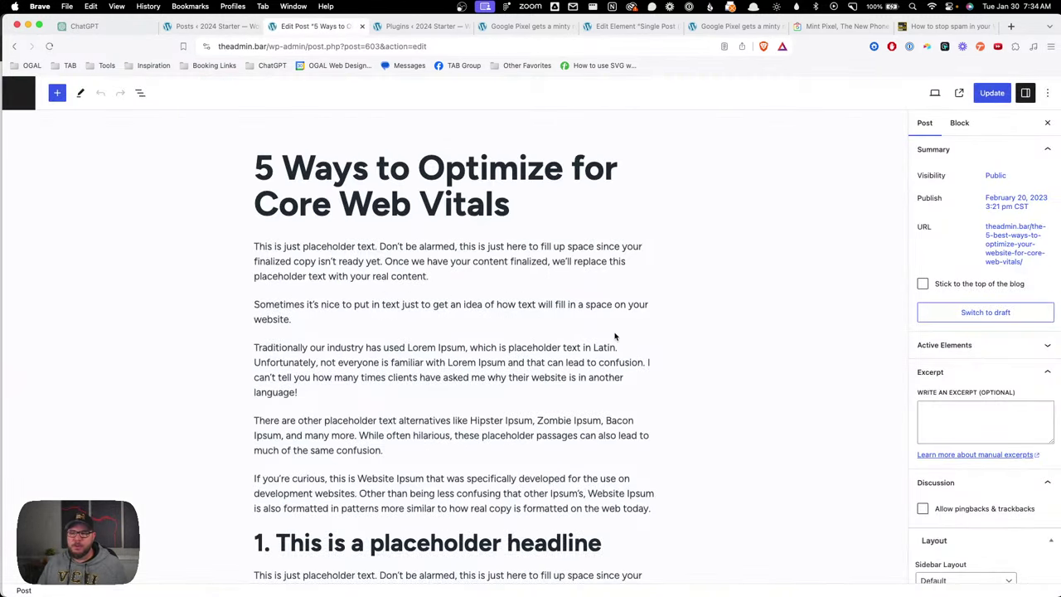
Step: Paste the copied takeaway into the post's Takeaways field and change its opening "I" to "We"
scroll(614, 365, down, 5)
click(377, 455)
key(super+v)
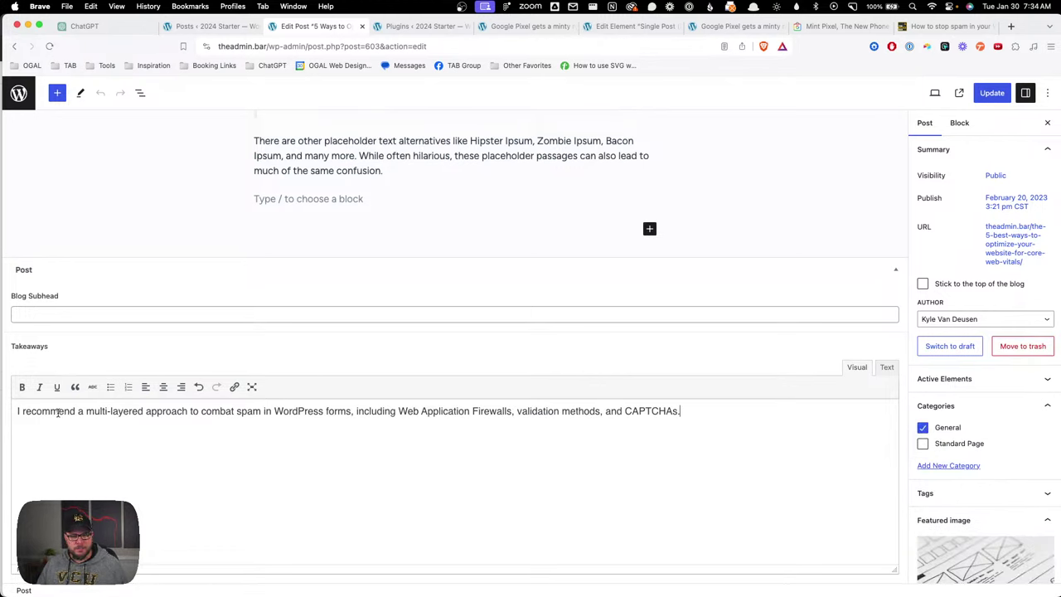
double_click(16, 412)
text(We)
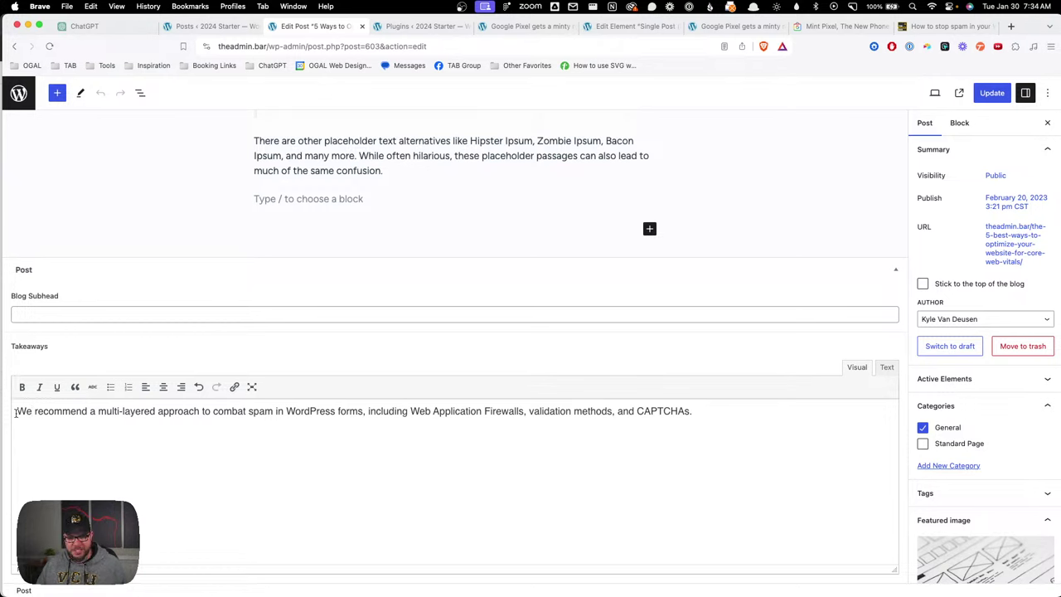